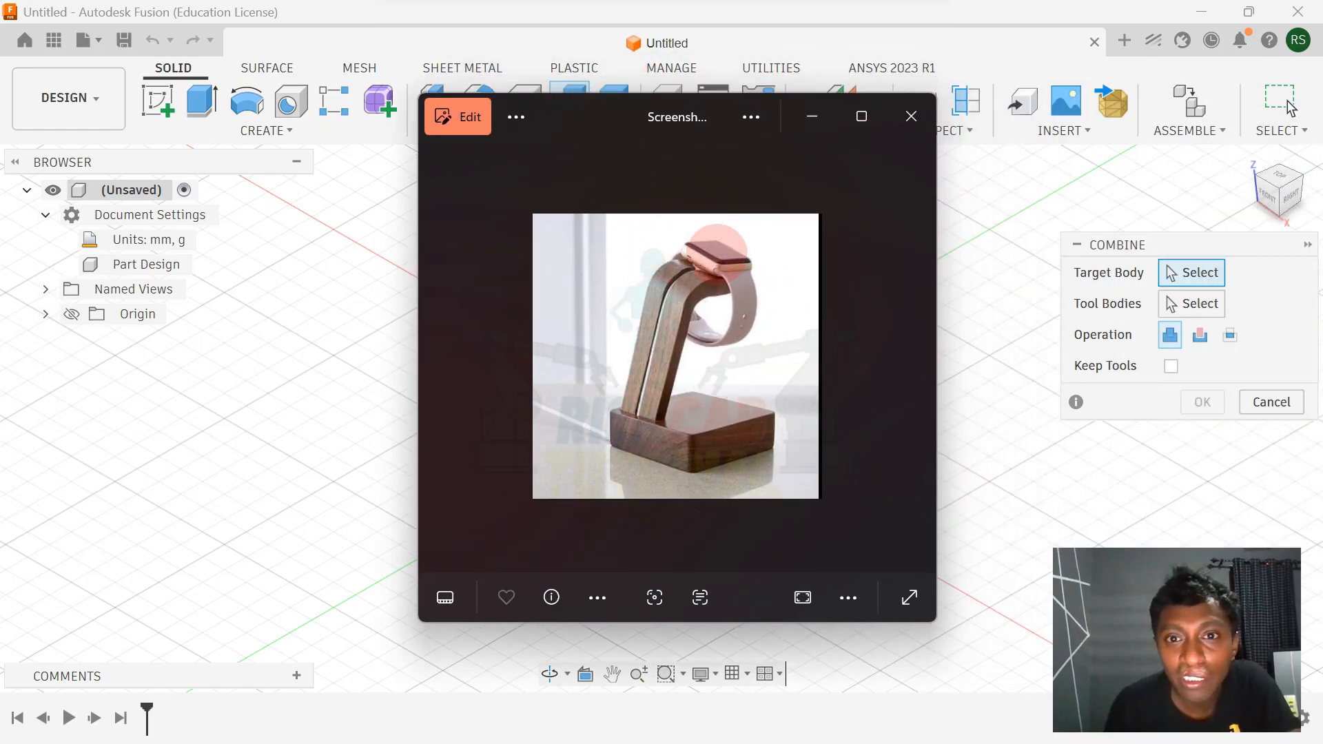
Step: Examine the reference photo of the wooden smartwatch stand and minimise its window
scroll(701, 272, "up", 2)
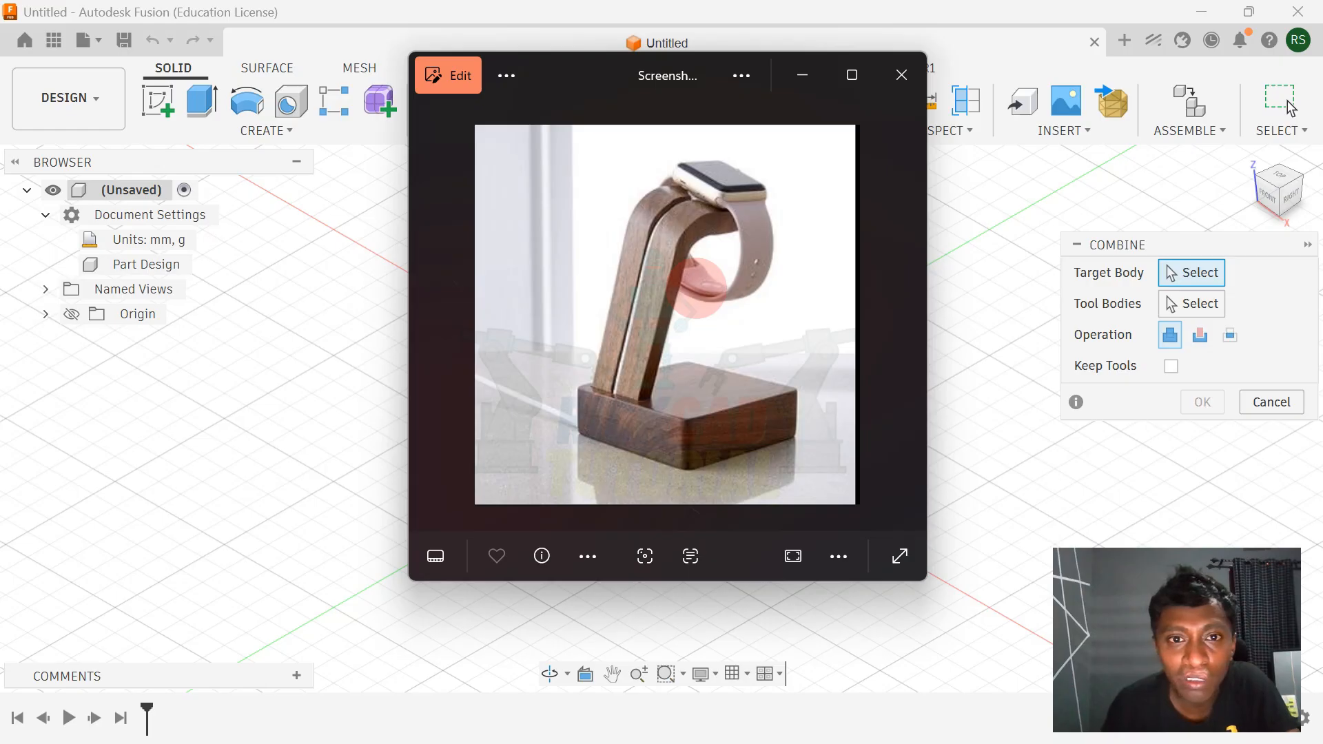
scroll(697, 283, "down", 2)
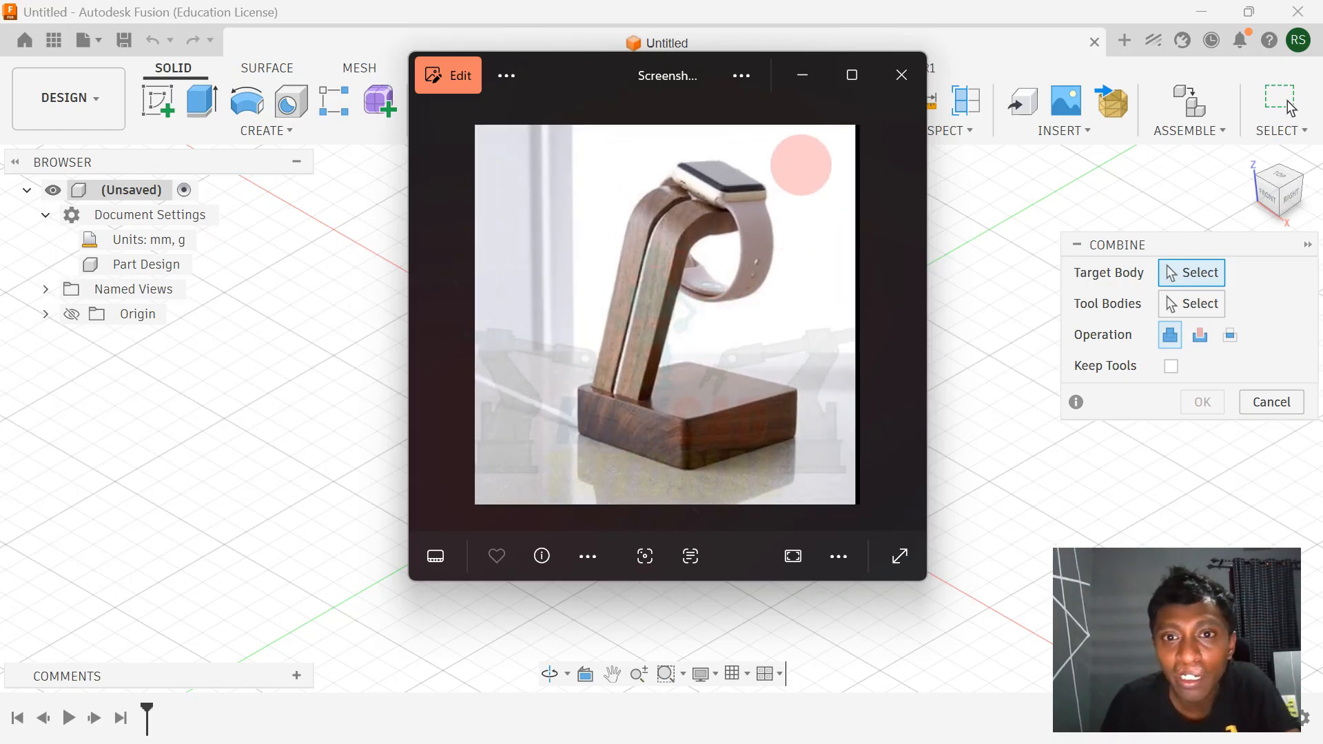
scroll(822, 194, "down", 1)
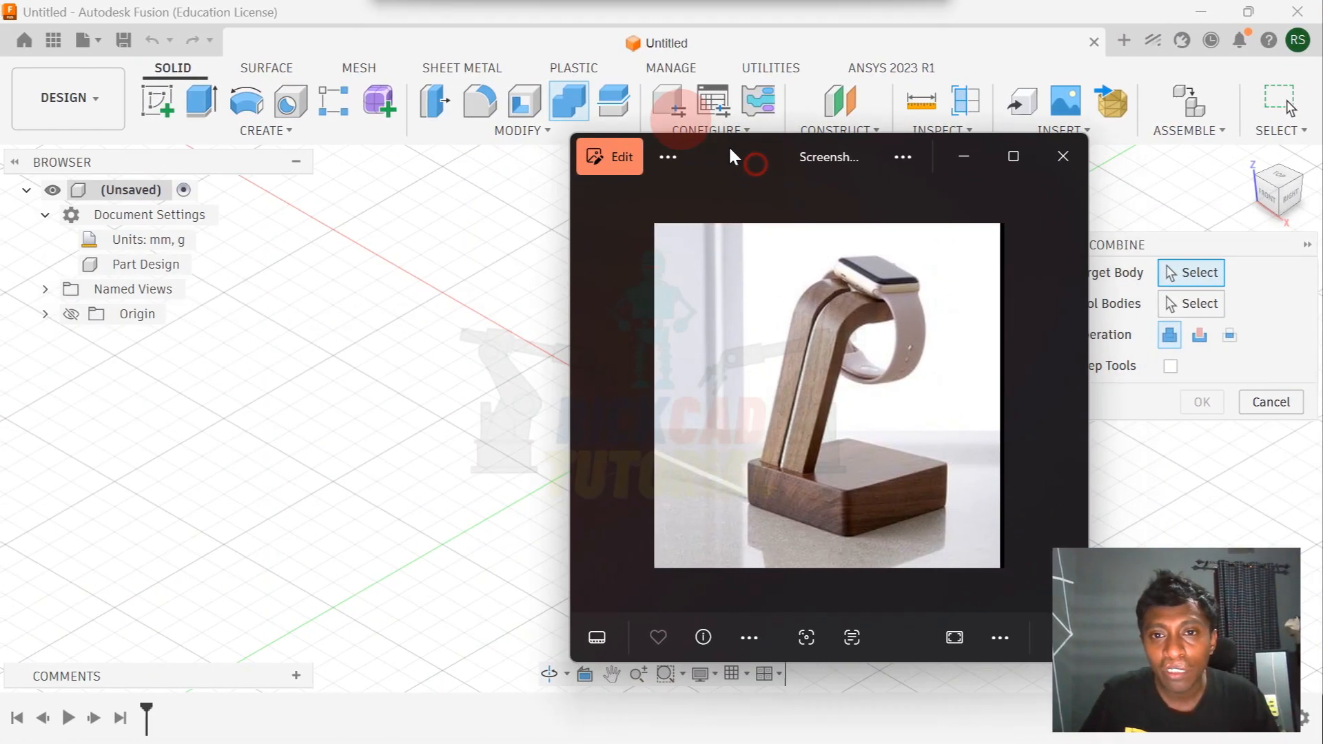
left_click_drag(729, 145, 629, 89)
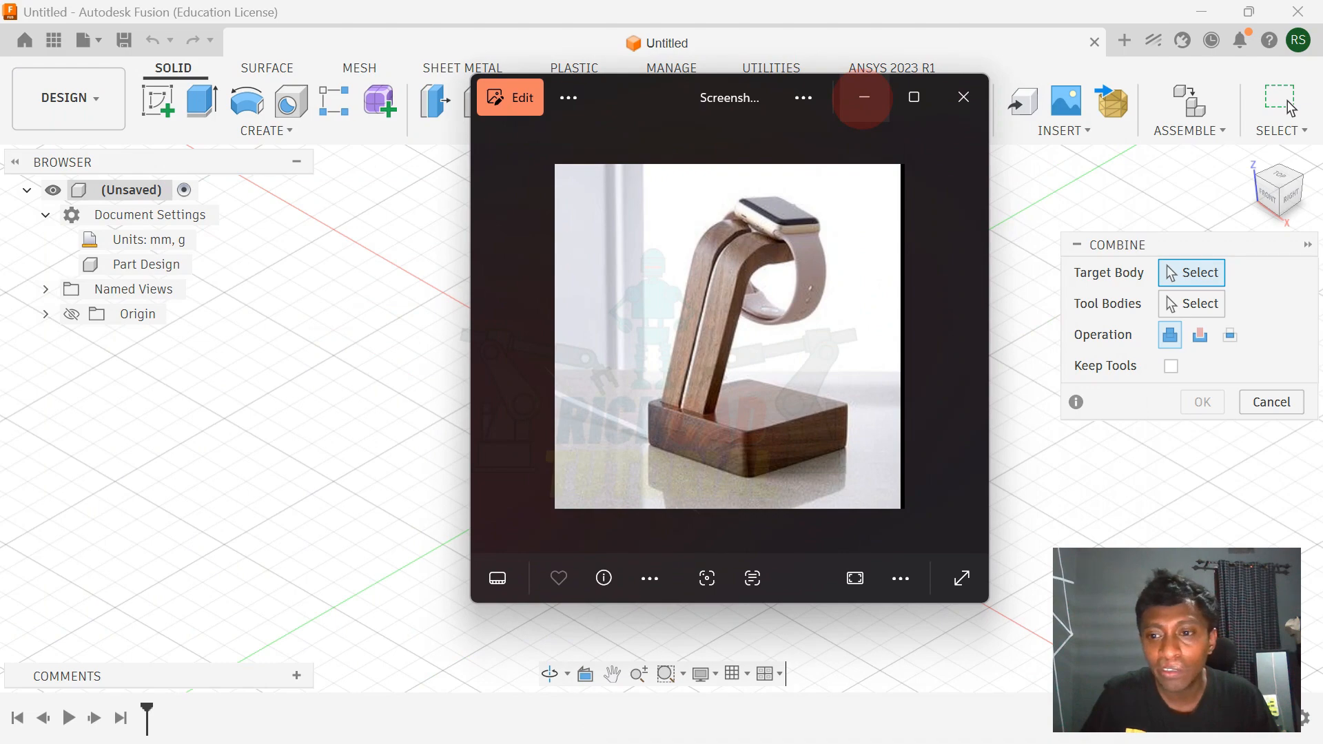
left_click(864, 96)
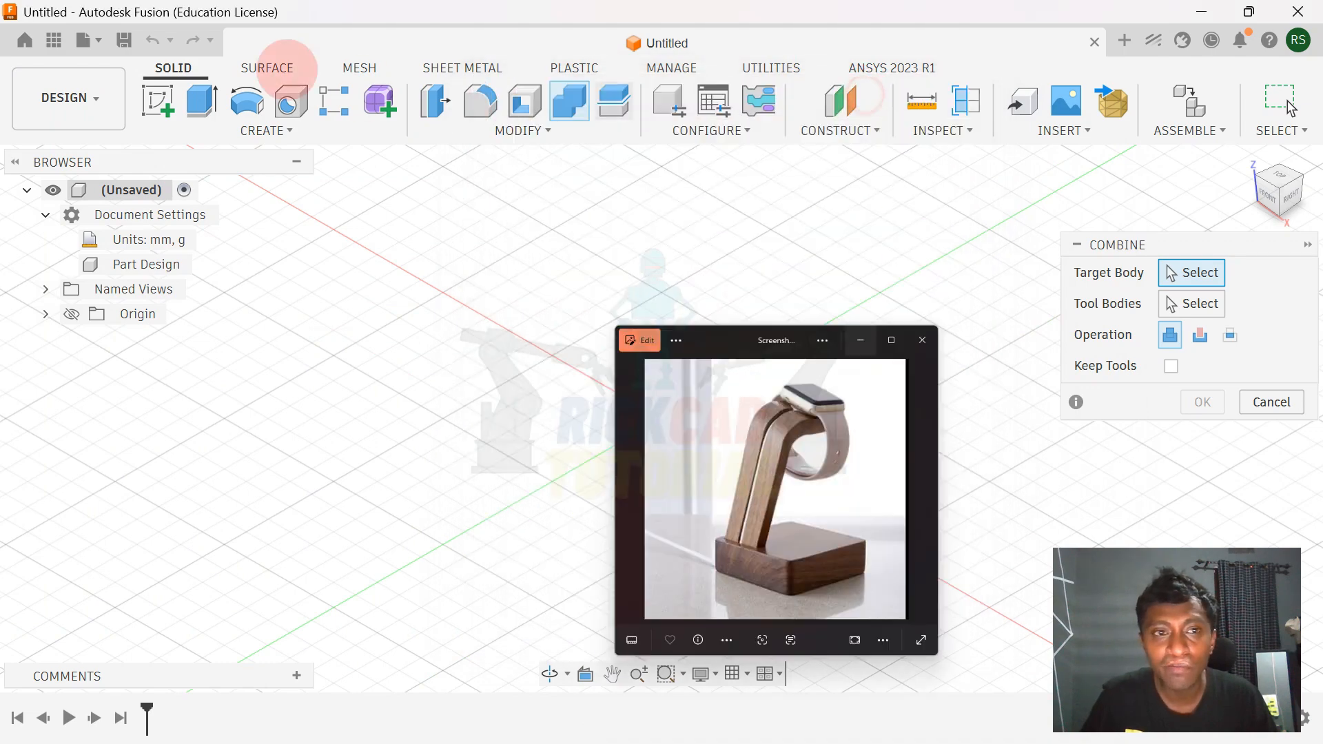
Step: Create a new hybrid design in millimetres and close the earlier untitled design
left_click(88, 40)
left_click(106, 69)
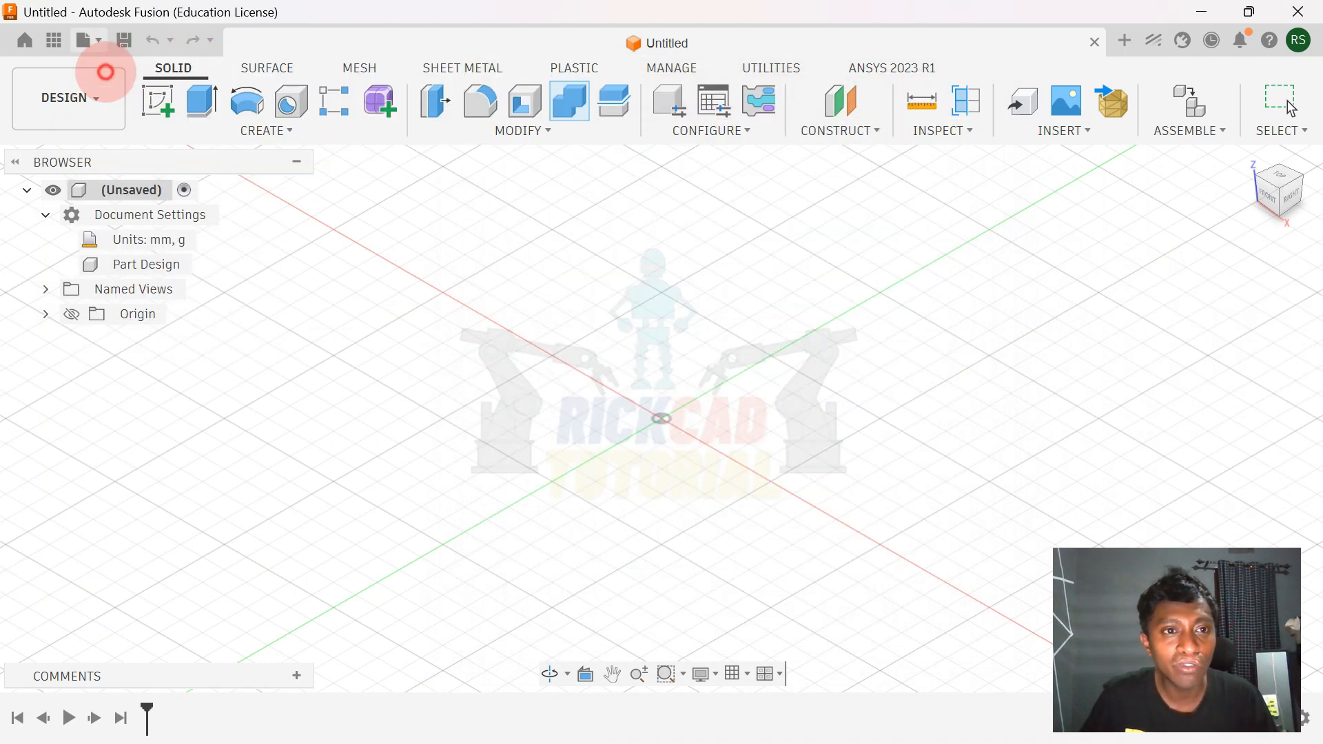
left_click(585, 216)
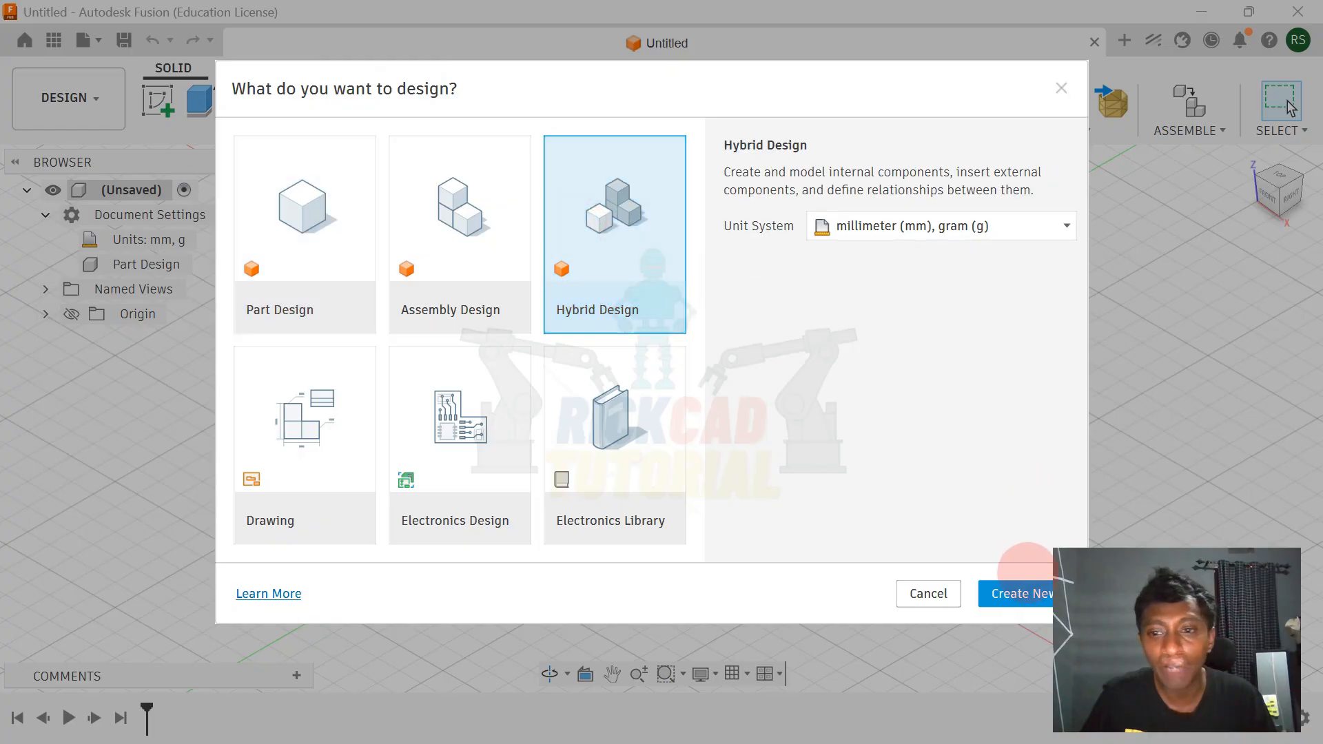
left_click(1013, 592)
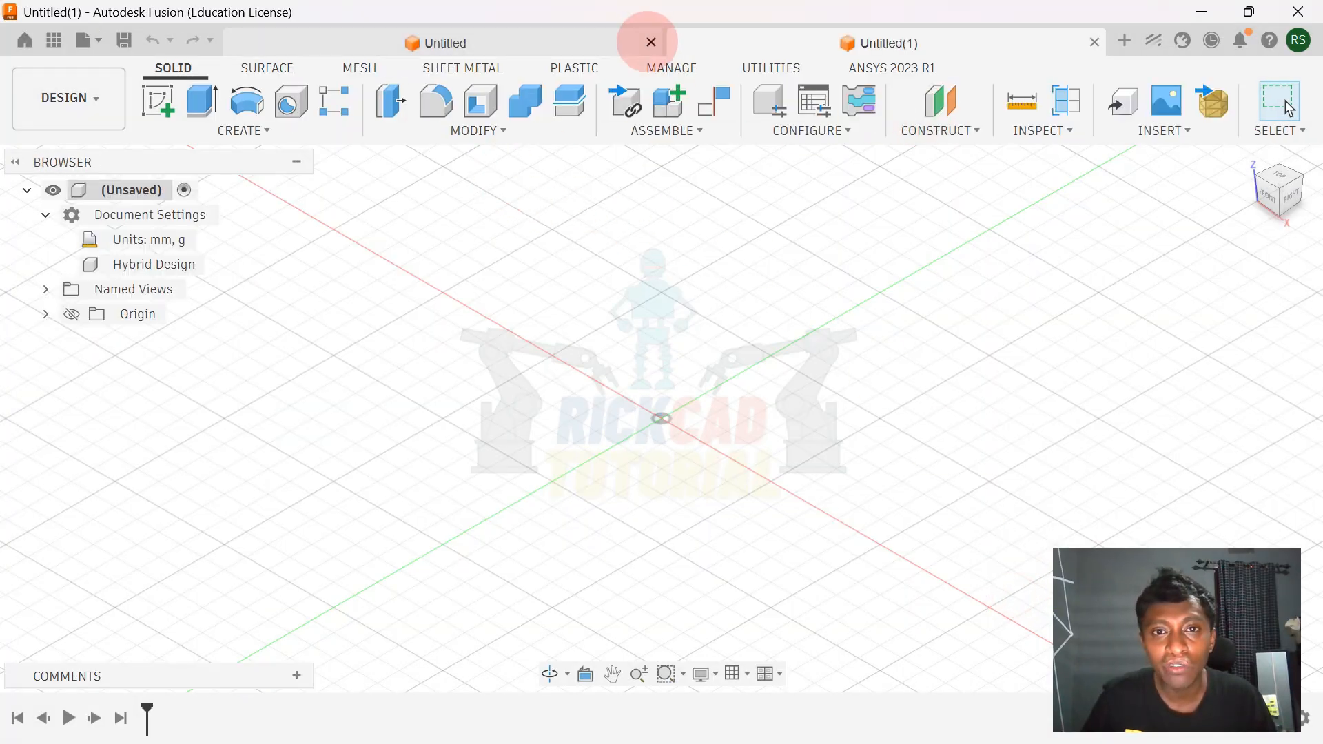
left_click(650, 42)
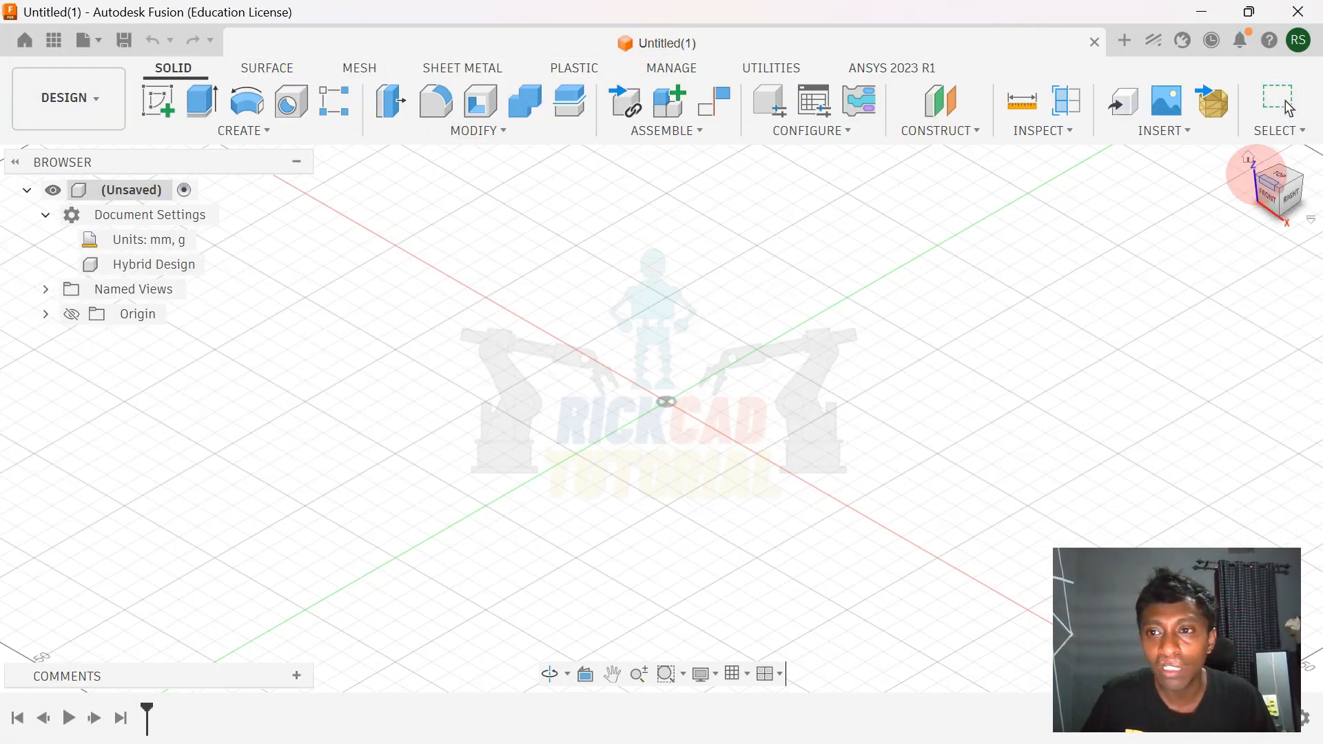
Step: Sketch a 50 mm by 50 mm center rectangle at the origin on the horizontal plane
left_click(1254, 160)
scroll(810, 417, "up", 3)
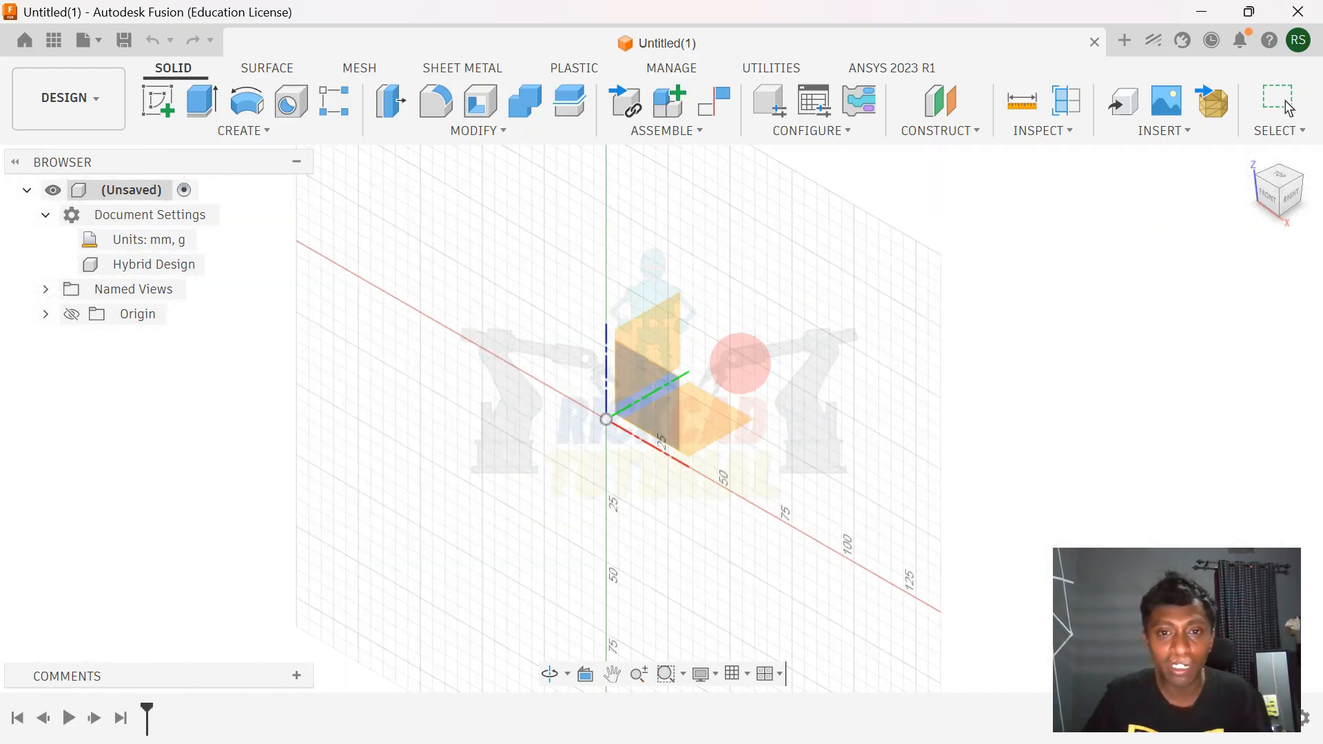
left_click(710, 413)
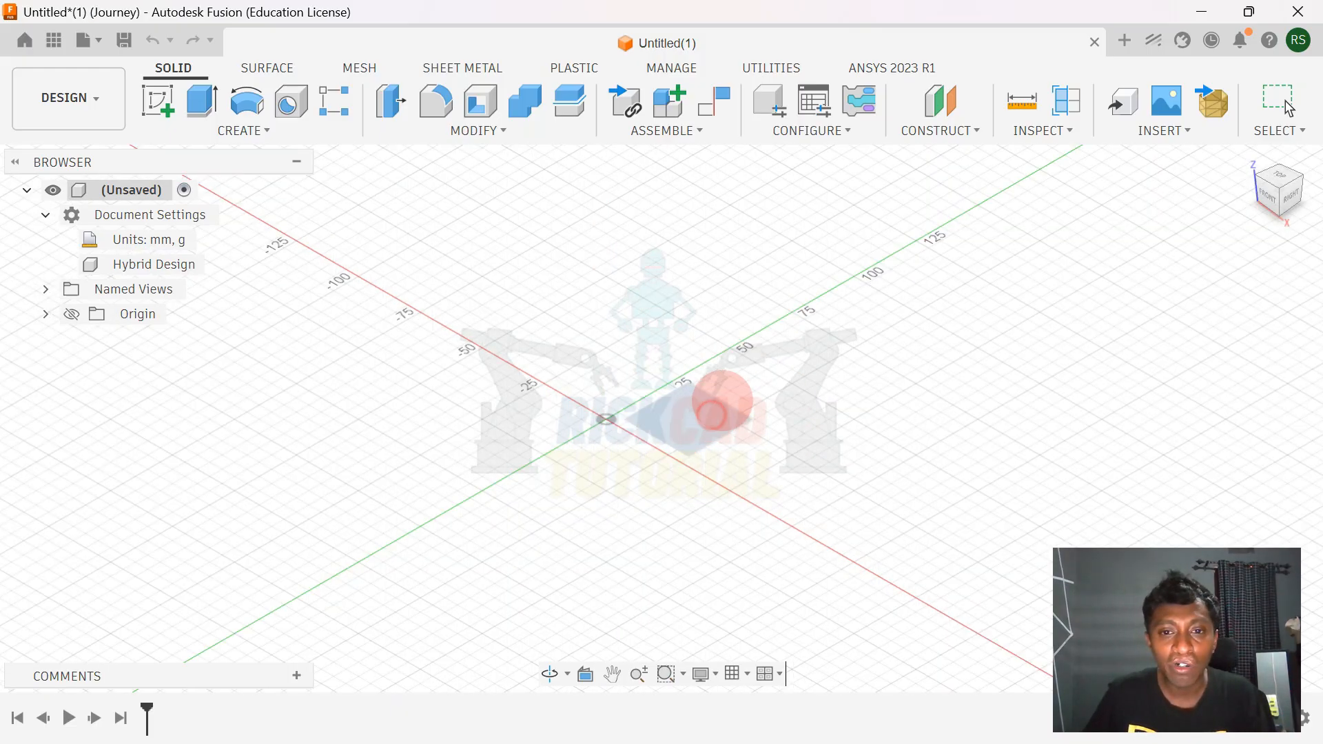
left_click(210, 132)
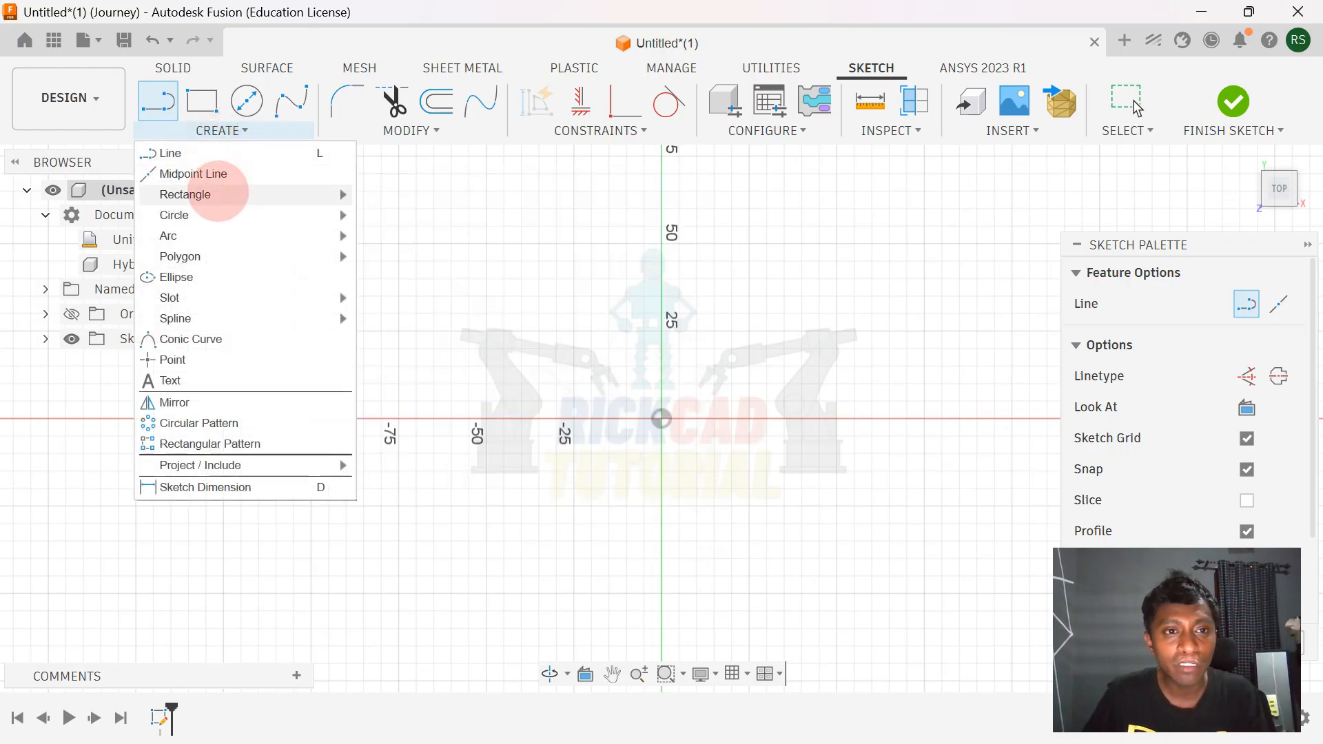
mouse_move(275, 195)
left_click(423, 237)
left_click(661, 419)
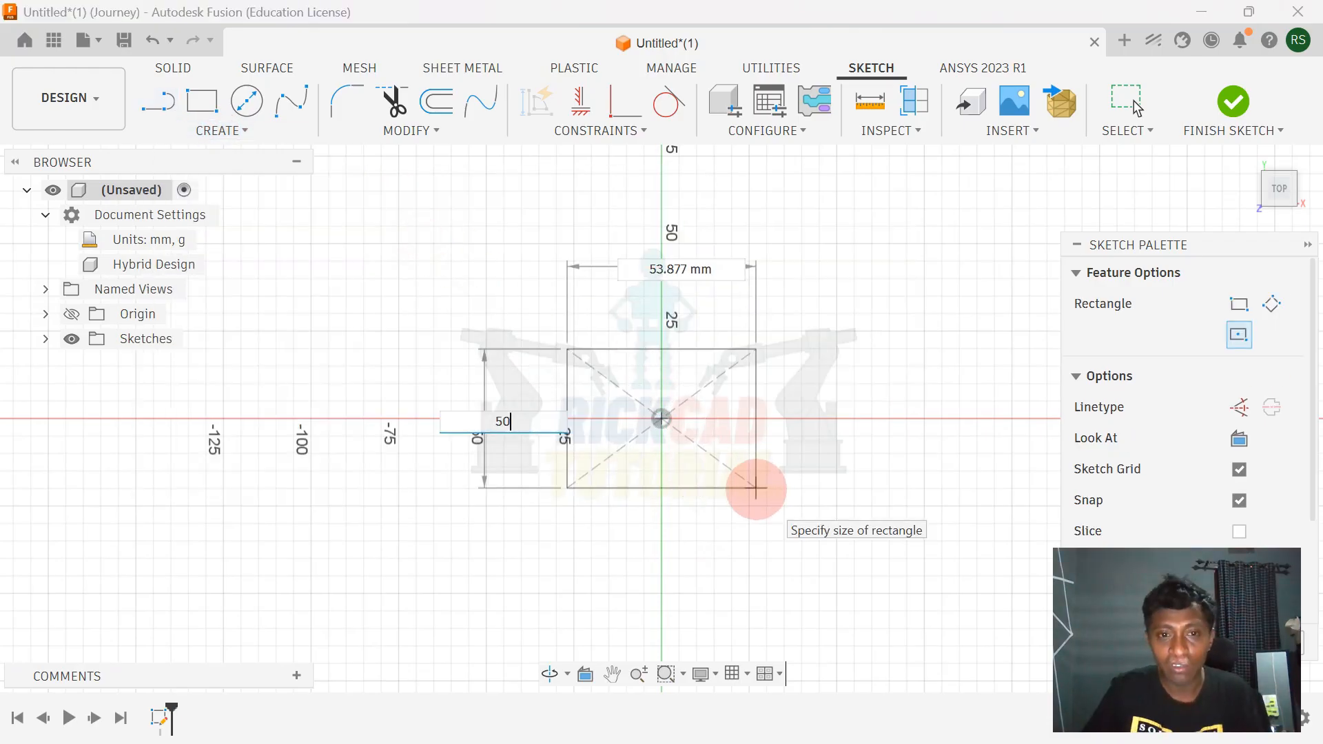
key("Tab")
type("50")
key("Return")
scroll(960, 312, "up", 2)
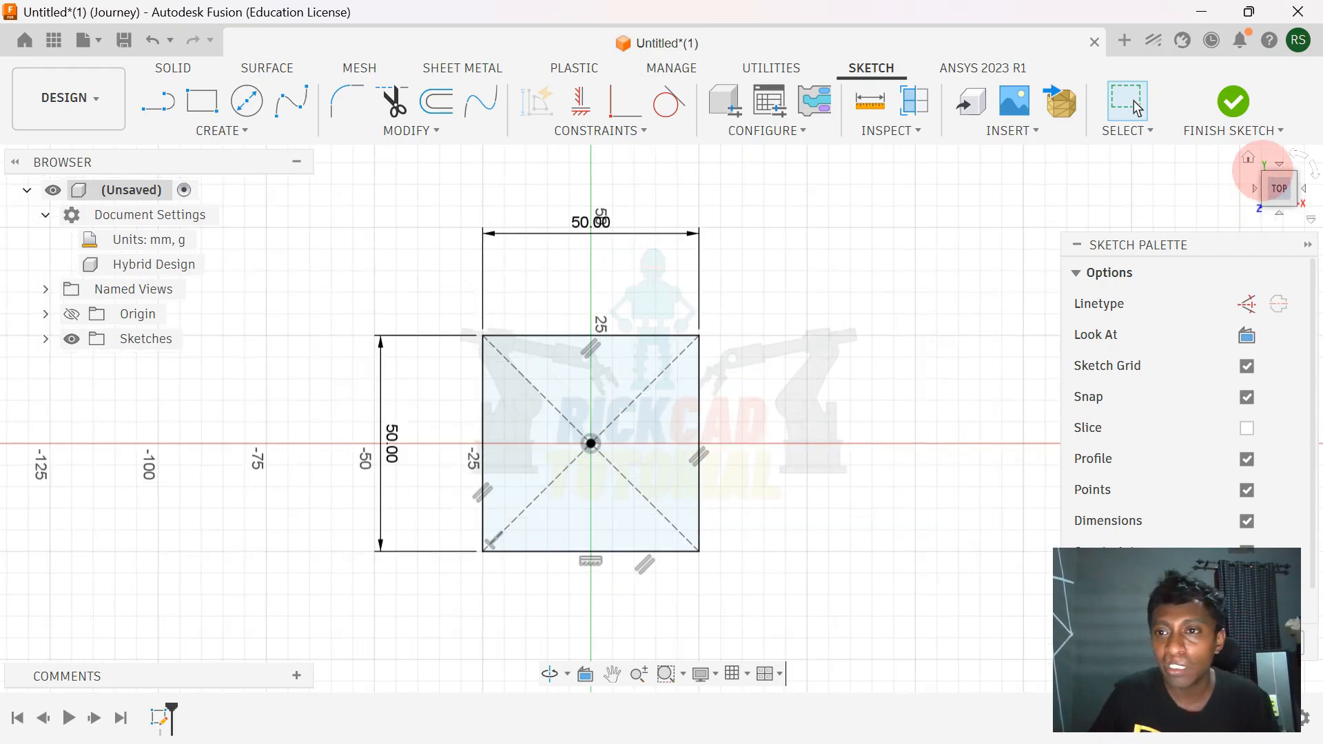
Step: Extrude the square profile 15 mm upward as a new component
left_click(1248, 157)
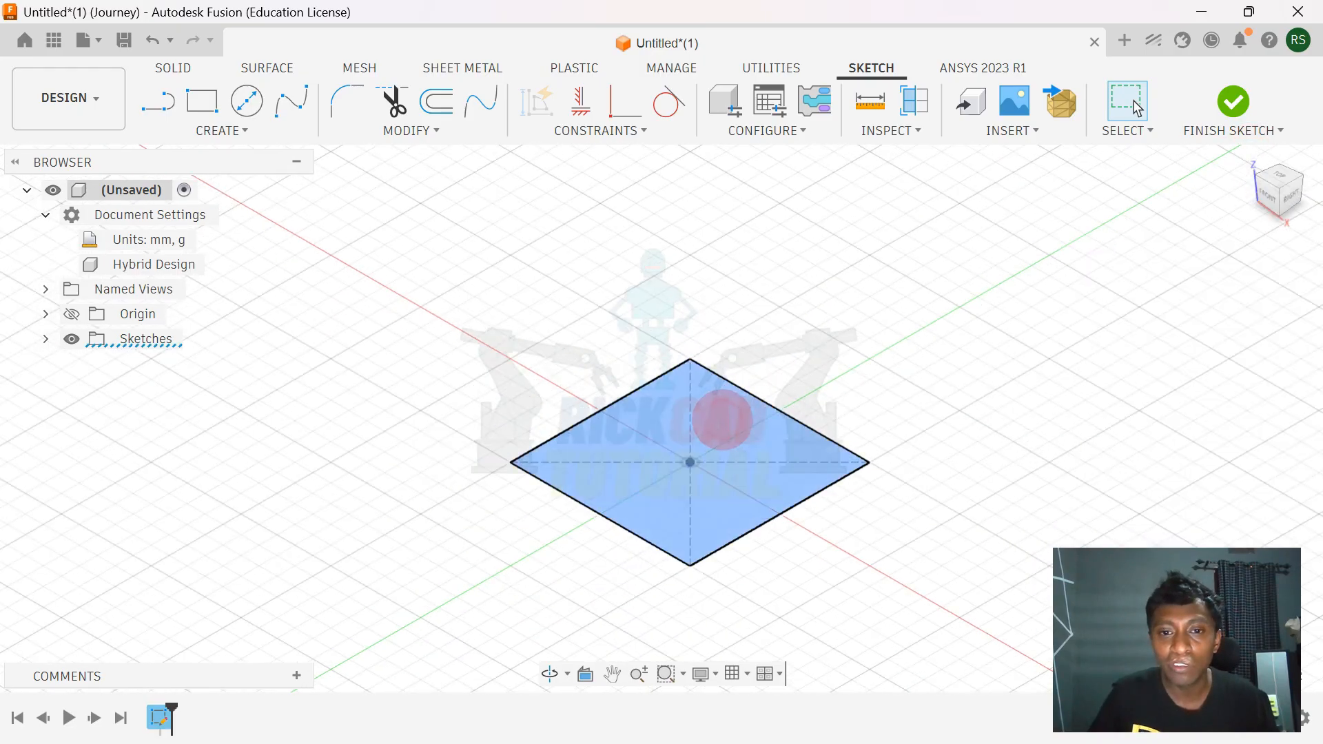
key("e")
left_click_drag(689, 448, 689, 384)
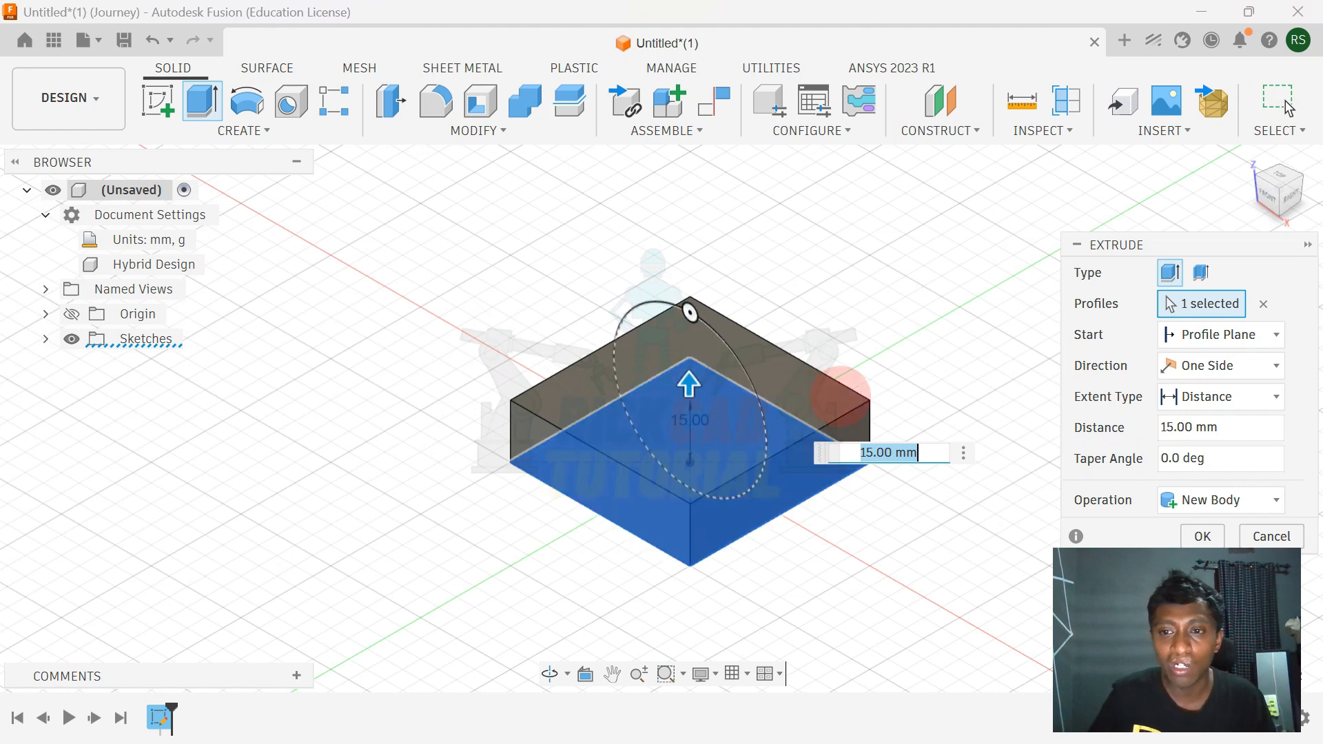
left_click_drag(1120, 246, 1091, 120)
left_click(1166, 436)
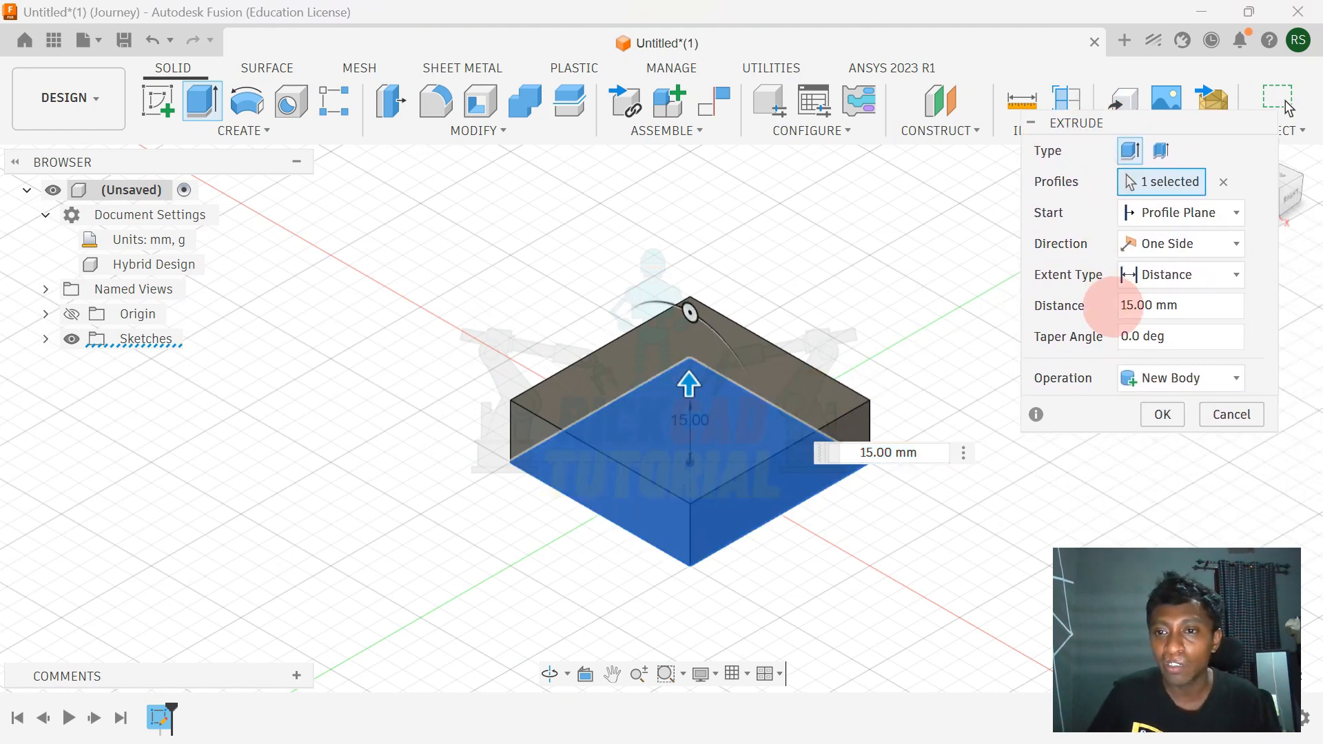
left_click(1146, 379)
left_click(1155, 510)
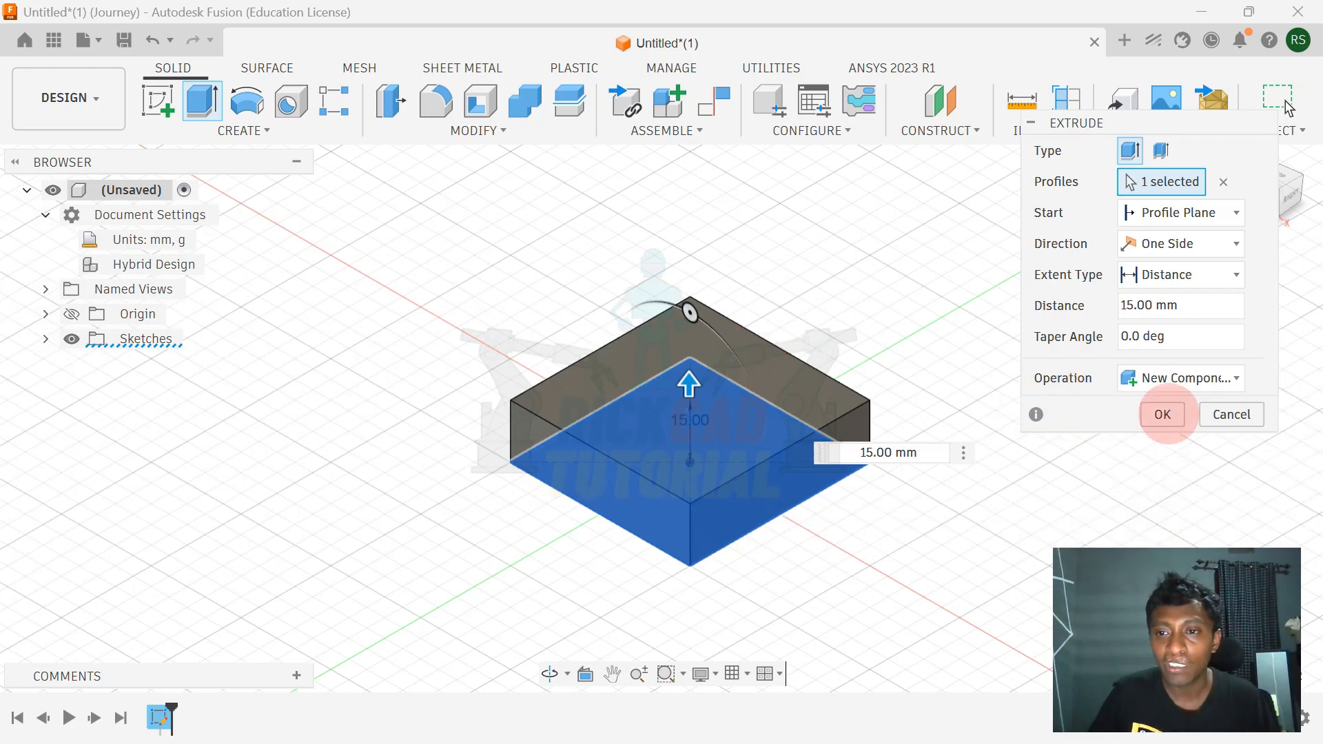
left_click(1163, 414)
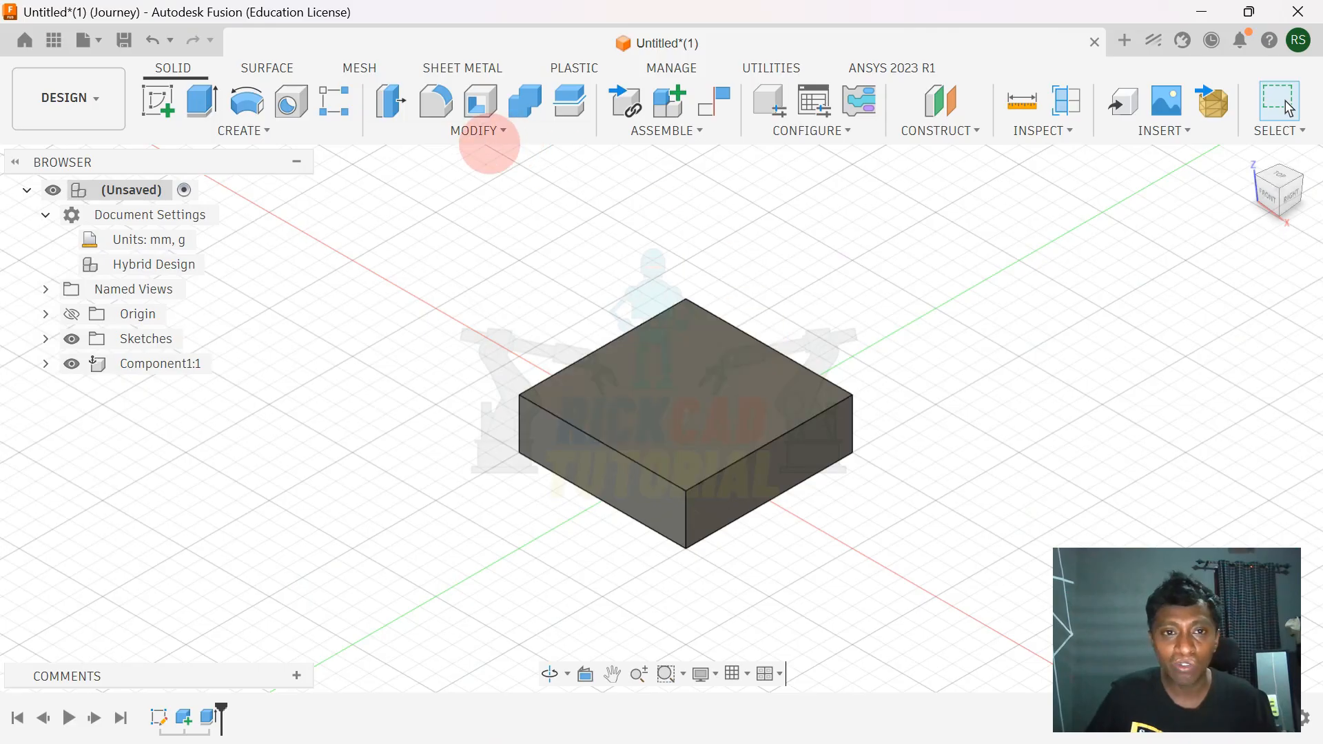
Step: Fillet the four vertical corner edges of the base block with a 2 mm radius
left_click(486, 126)
left_click(478, 174)
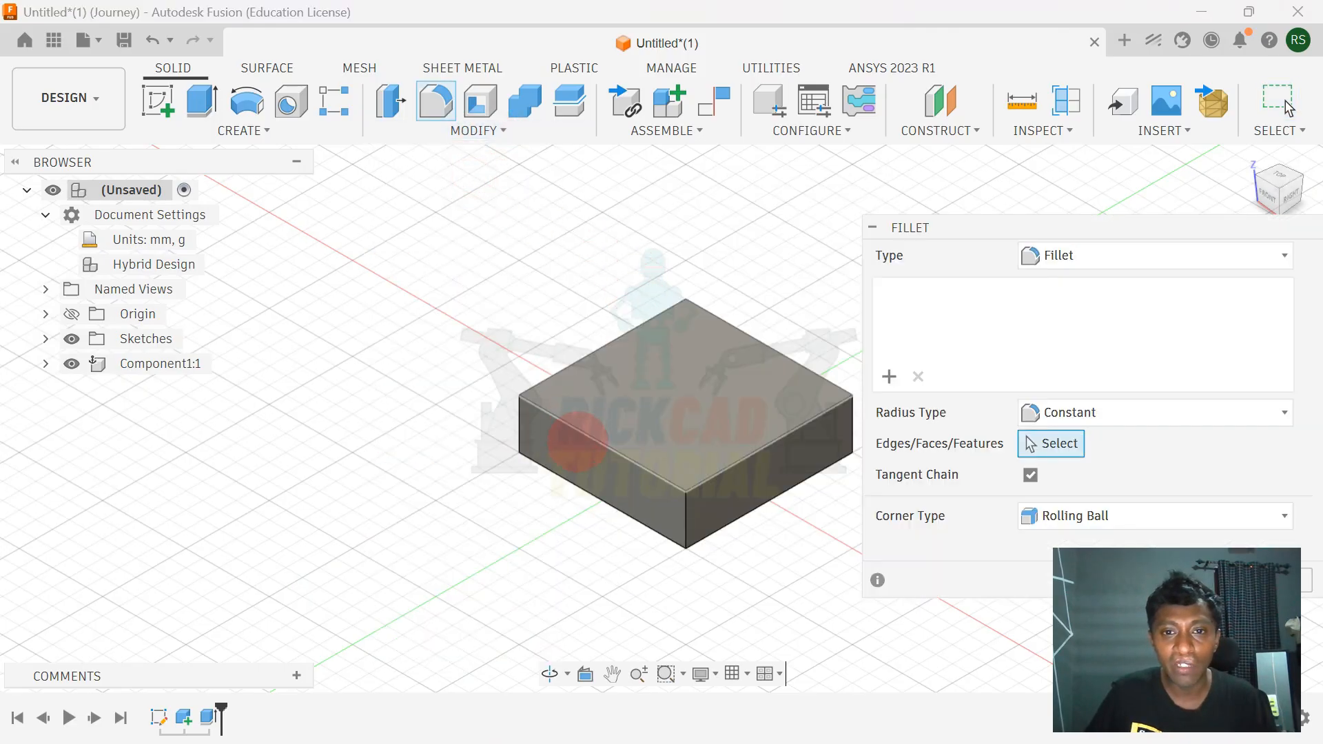
left_click(686, 498)
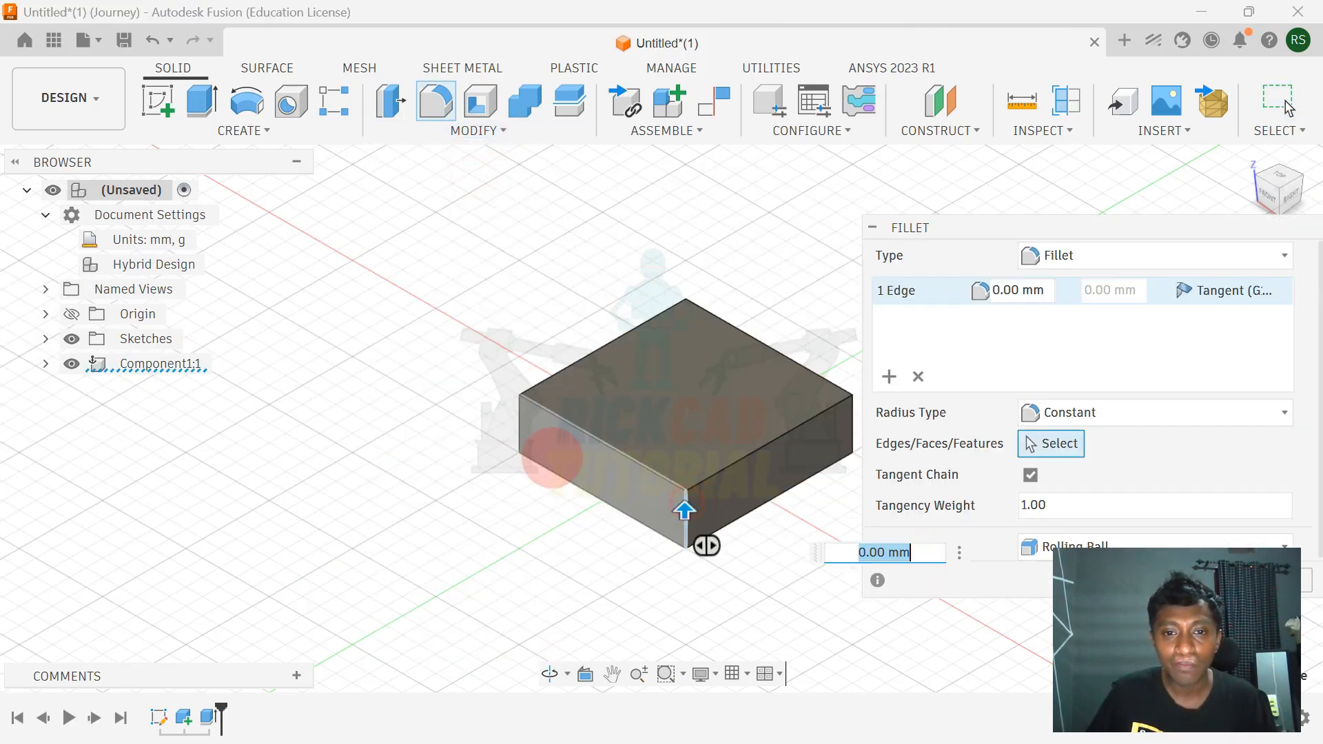
left_click(518, 428)
middle_click_drag(605, 384, 467, 366, "shift")
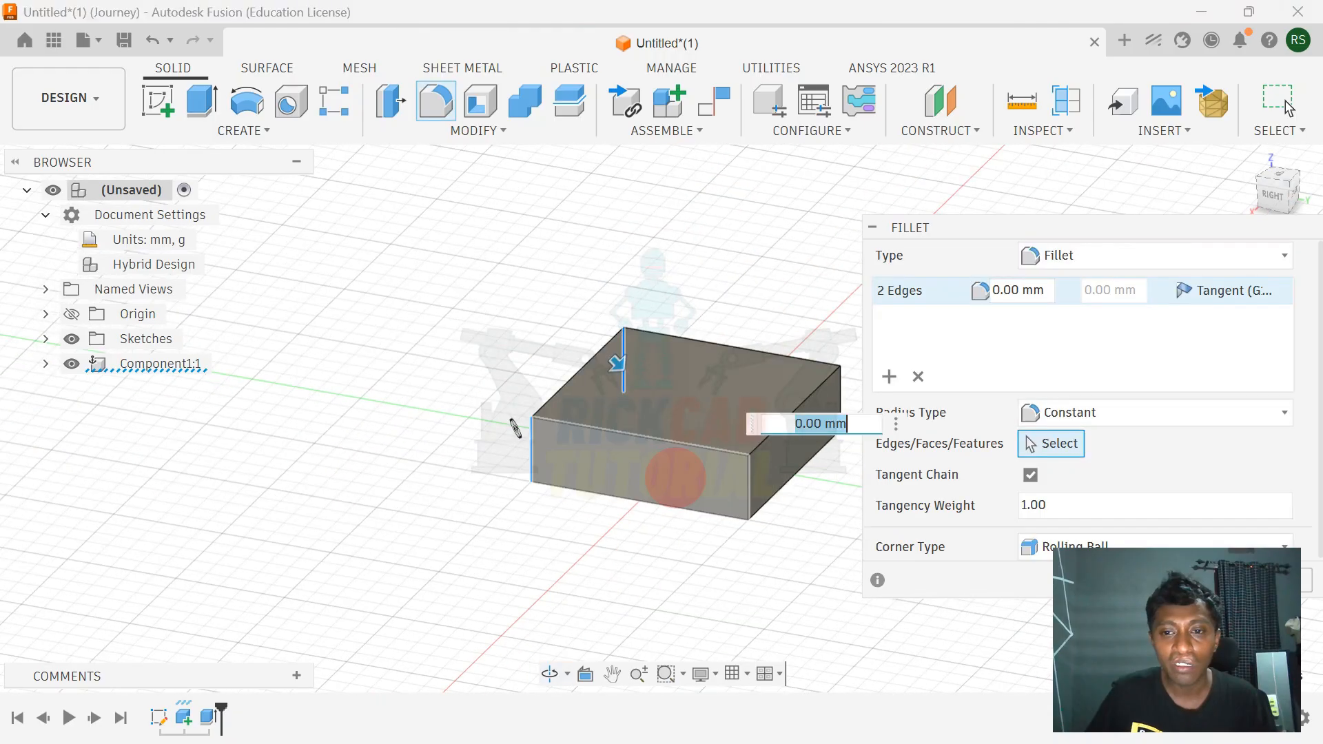
left_click(747, 490)
left_click(842, 393)
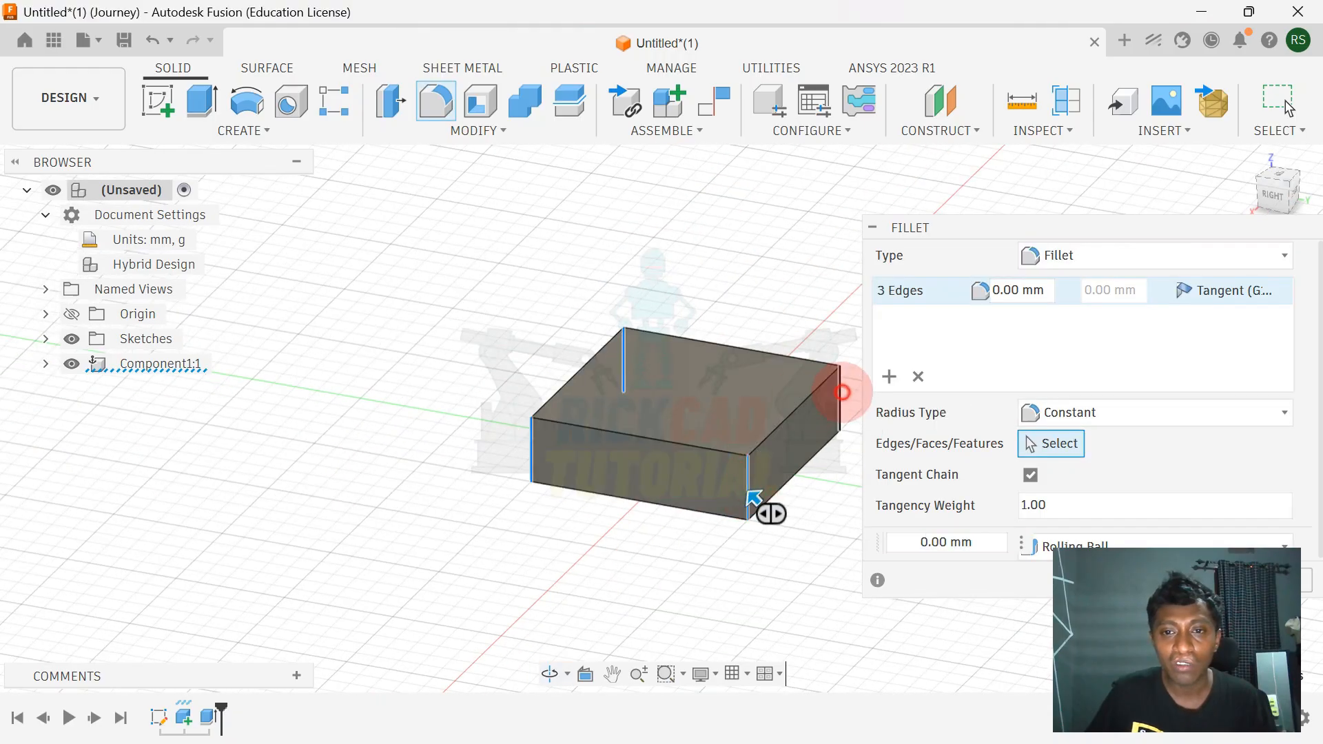
middle_click_drag(624, 376, 754, 358, "shift")
scroll(717, 368, "down", 1)
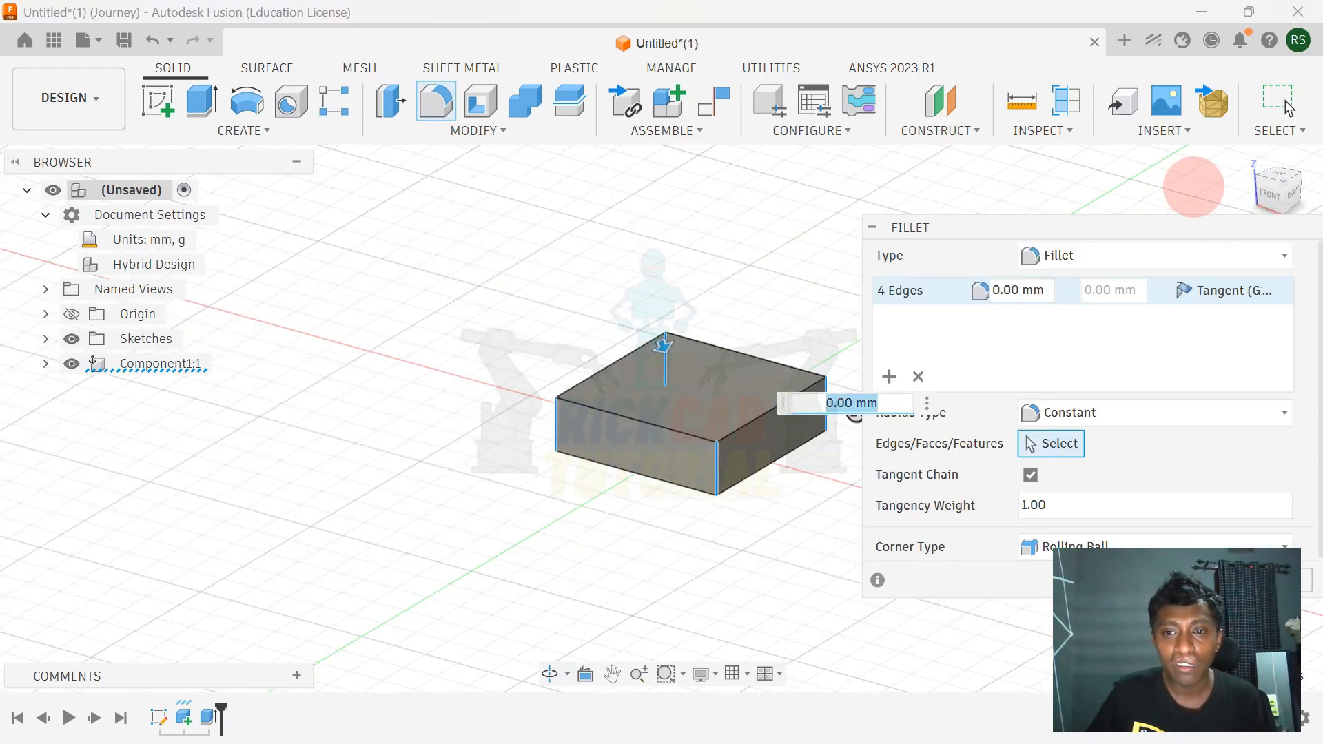
left_click(1249, 158)
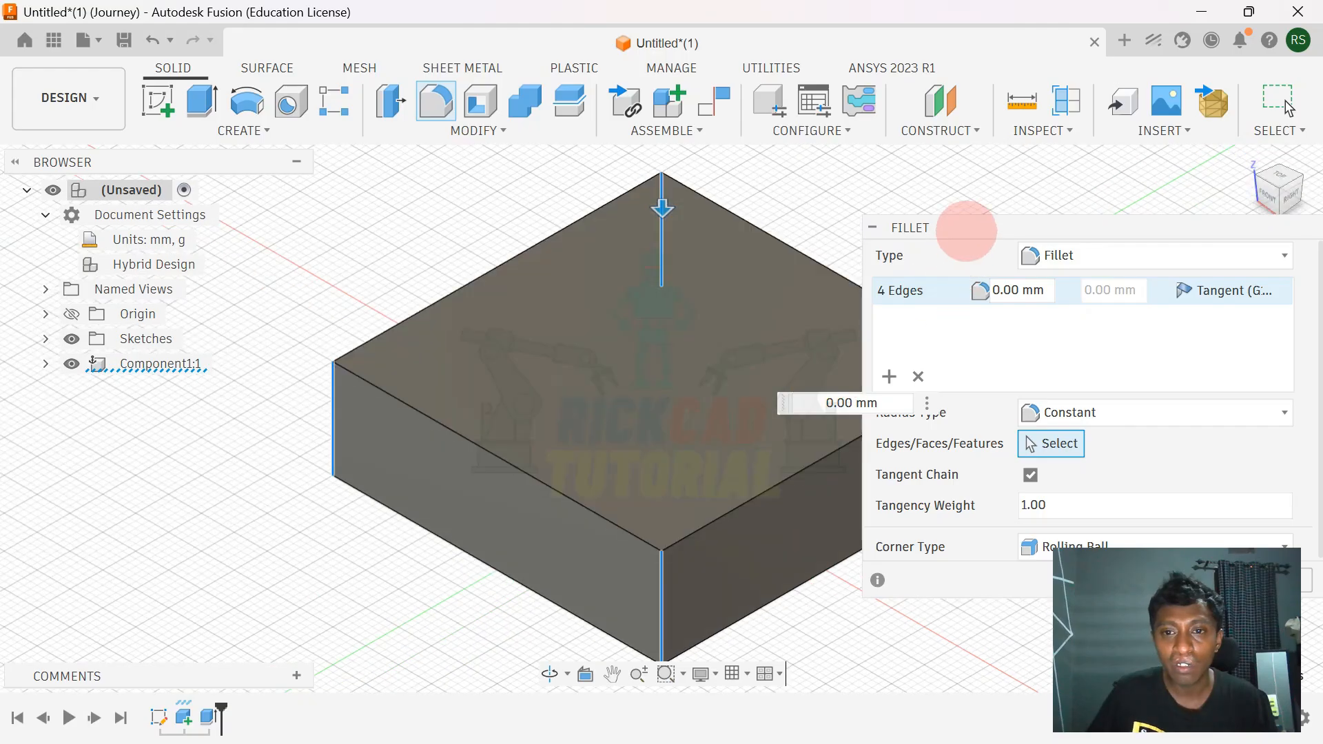
left_click_drag(966, 231, 1110, 238)
scroll(859, 360, "up", 3)
scroll(851, 370, "down", 5)
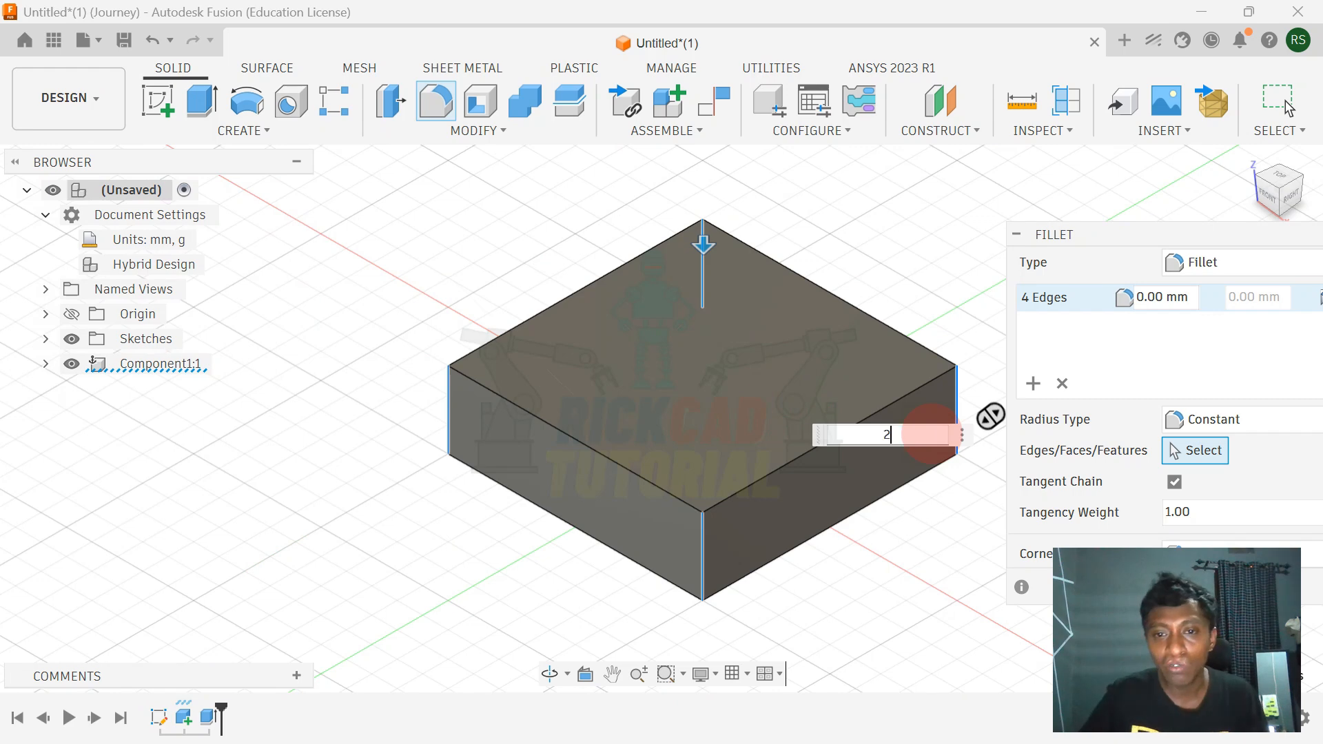
key("Return")
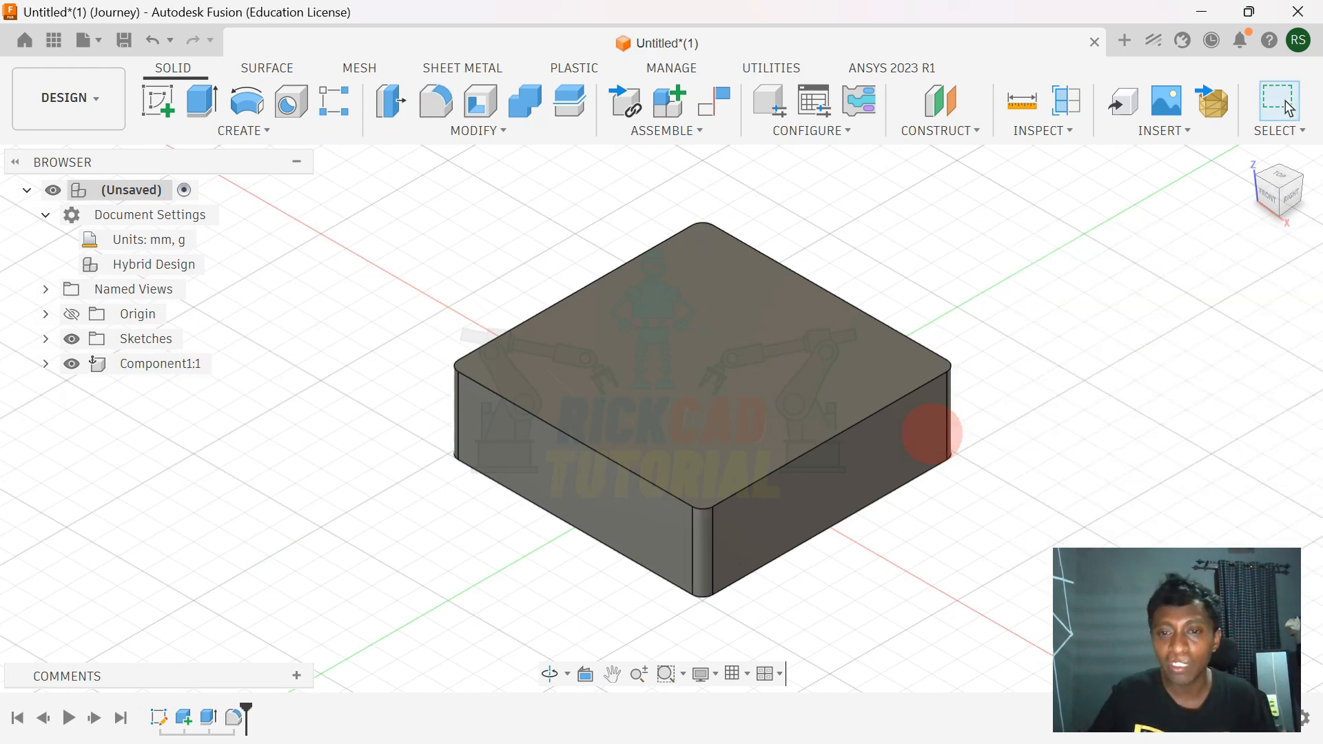
Step: Fillet all outer edges of the block's top and bottom faces with a 1 mm radius
key("f")
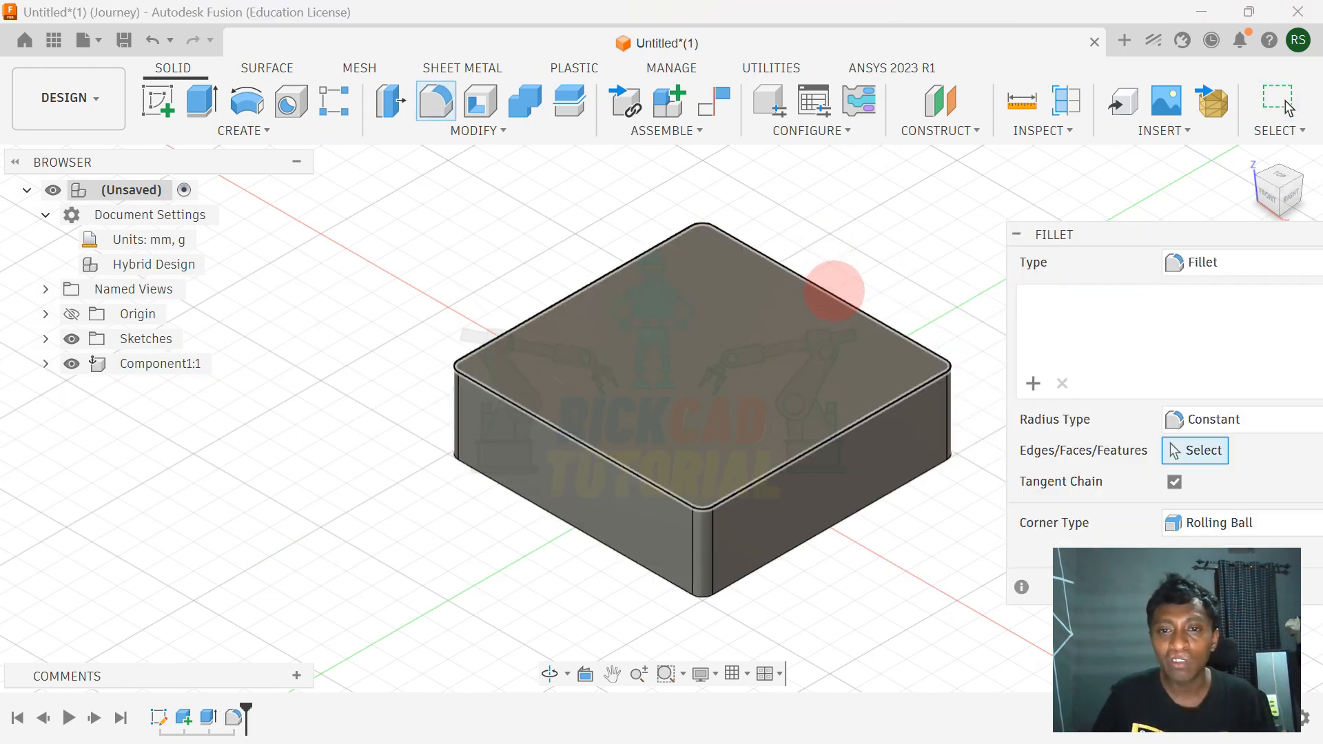
left_click(832, 282)
middle_click_drag(895, 534, 887, 470, "shift")
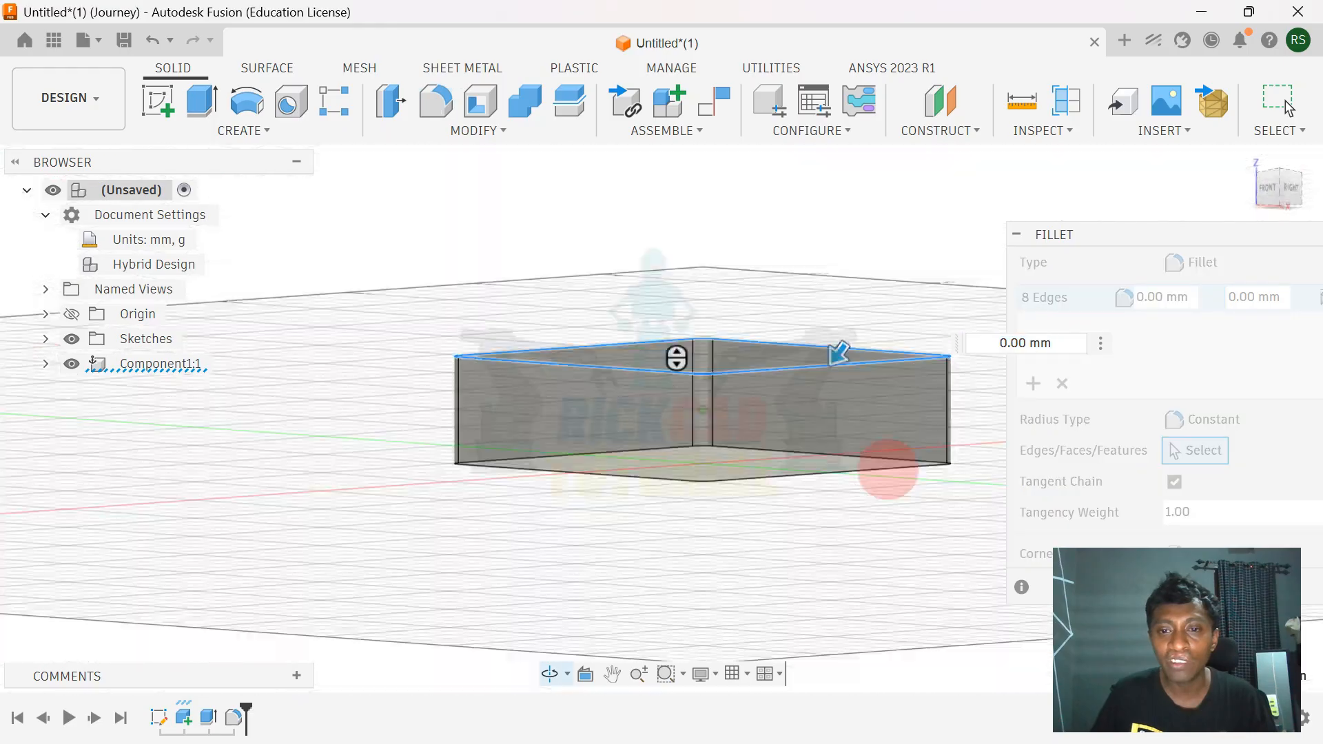
left_click(864, 453)
middle_click_drag(739, 291, 756, 326, "shift")
middle_click_drag(743, 430, 763, 576, "shift")
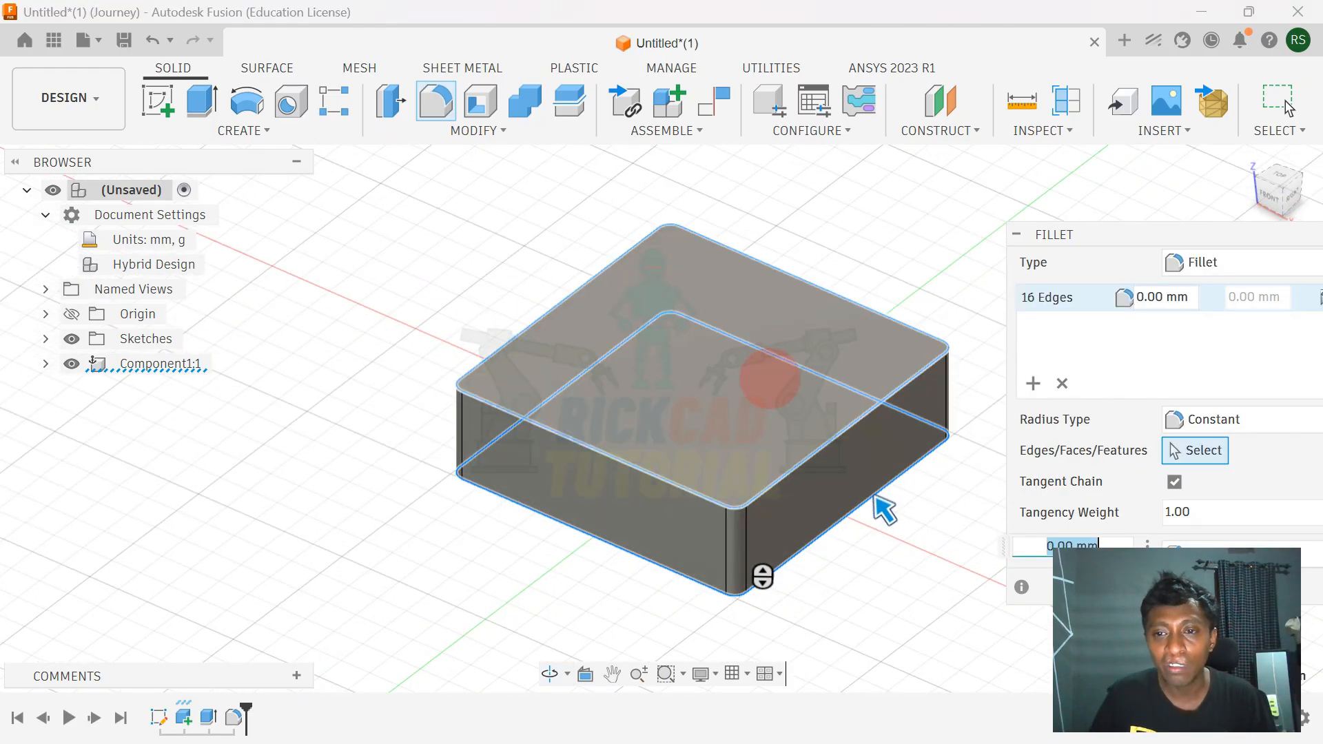
type("1")
key("Return")
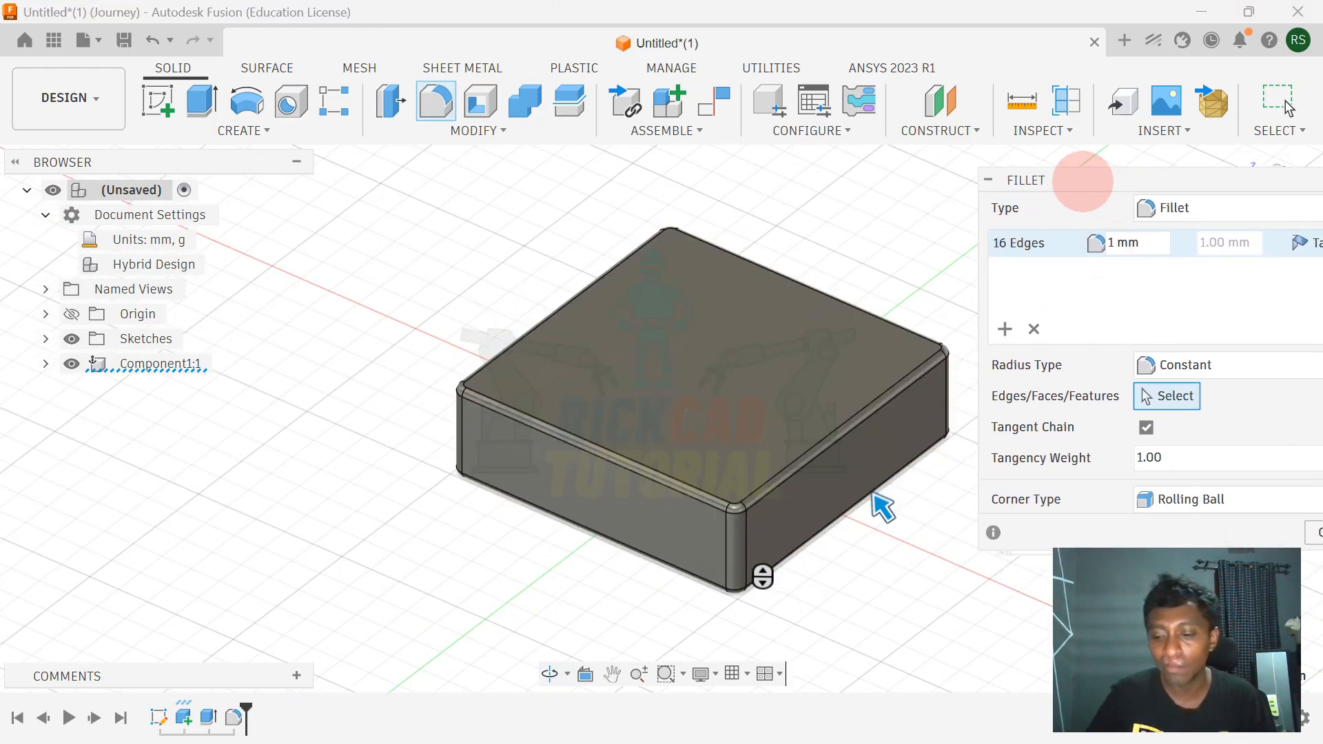
scroll(1043, 278, "down", 2)
middle_click_drag(1002, 237, 967, 284)
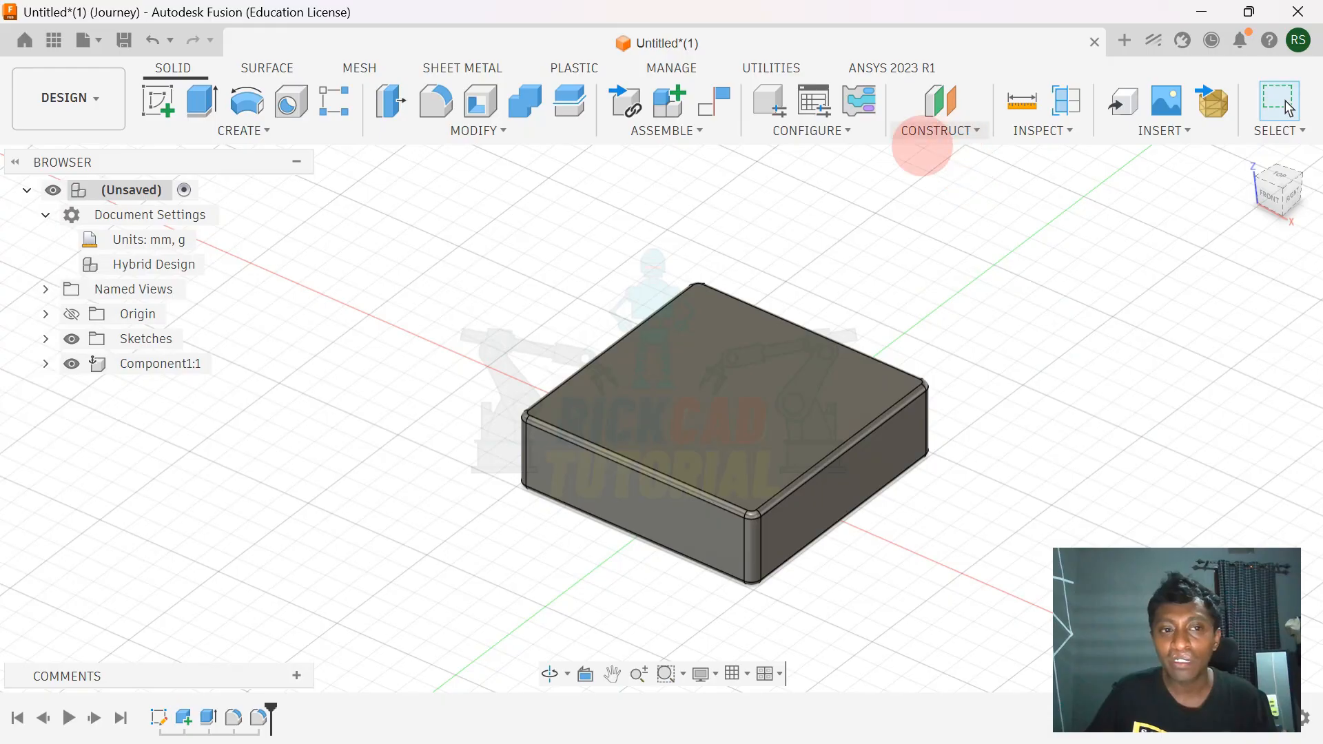
Step: Unground the base block component from its parent
right_click(192, 362)
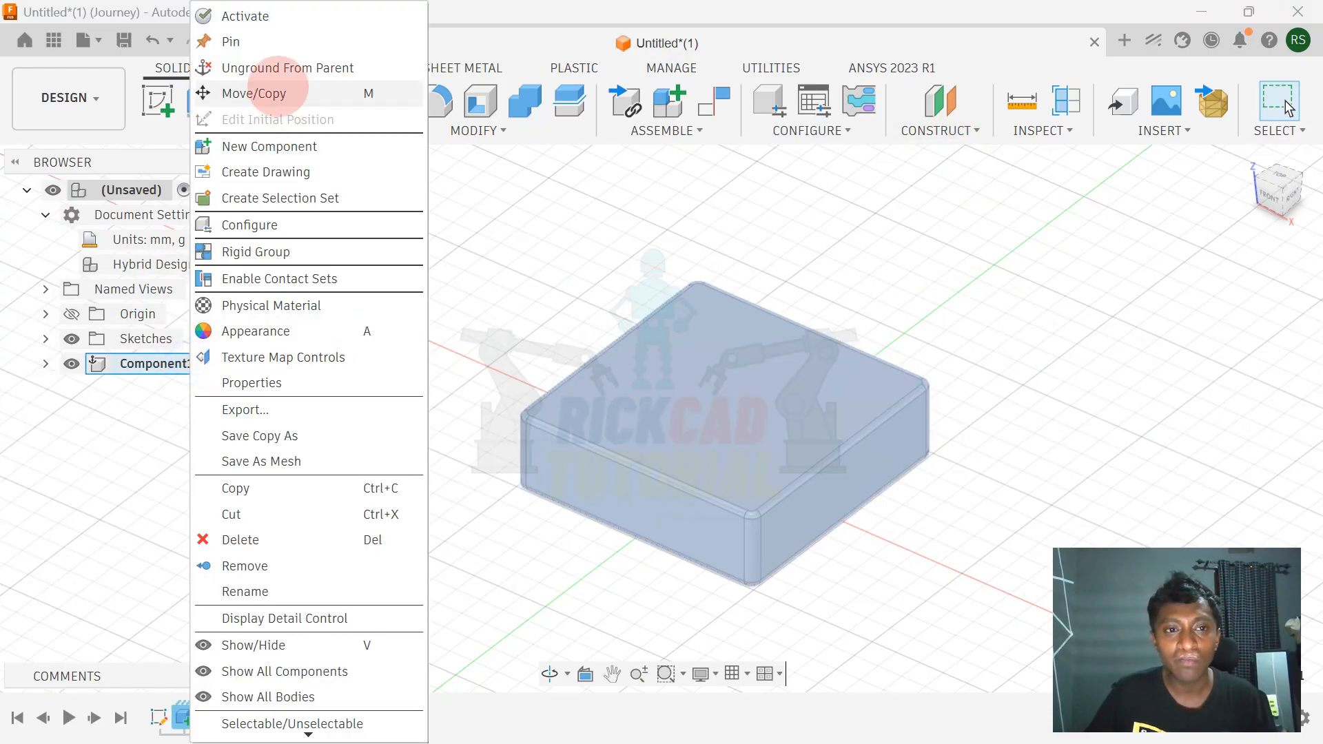
key("Escape")
Step: Create an offset construction plane -40 mm from the block's right side face, inside the block
left_click(940, 131)
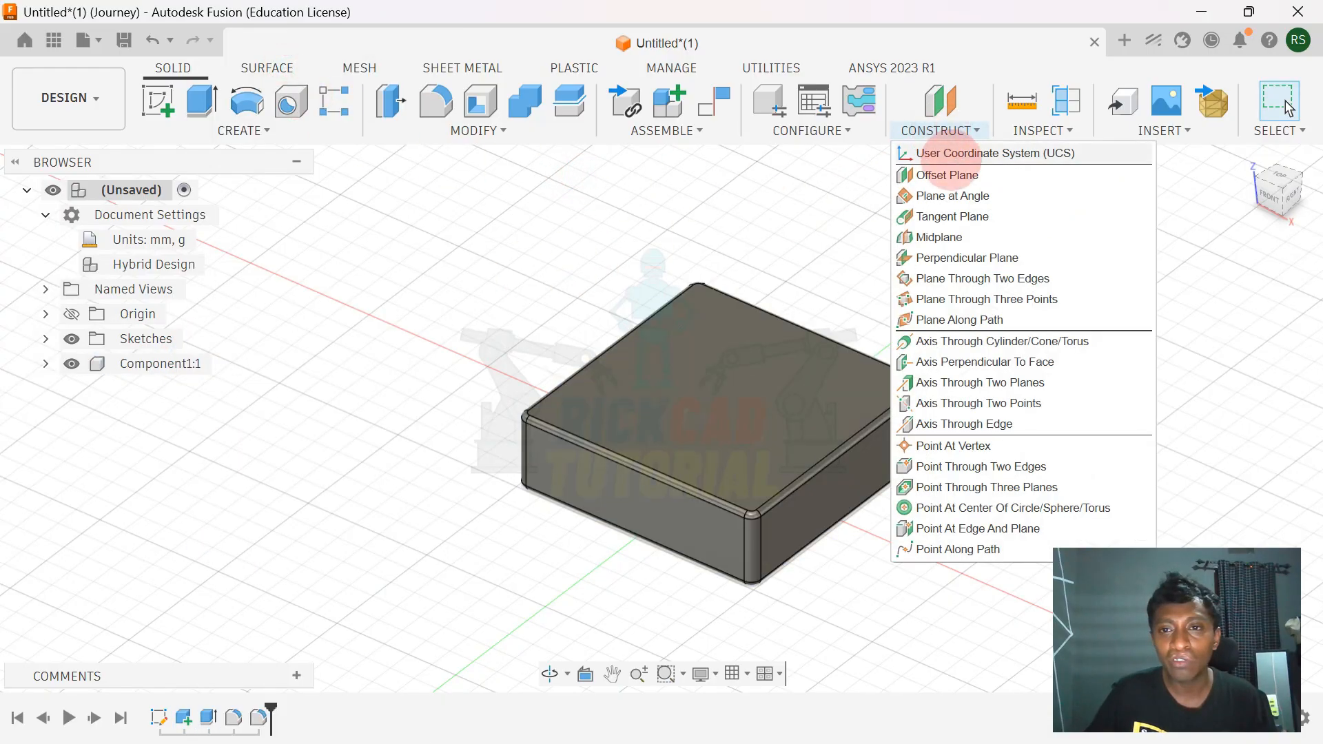
left_click(947, 176)
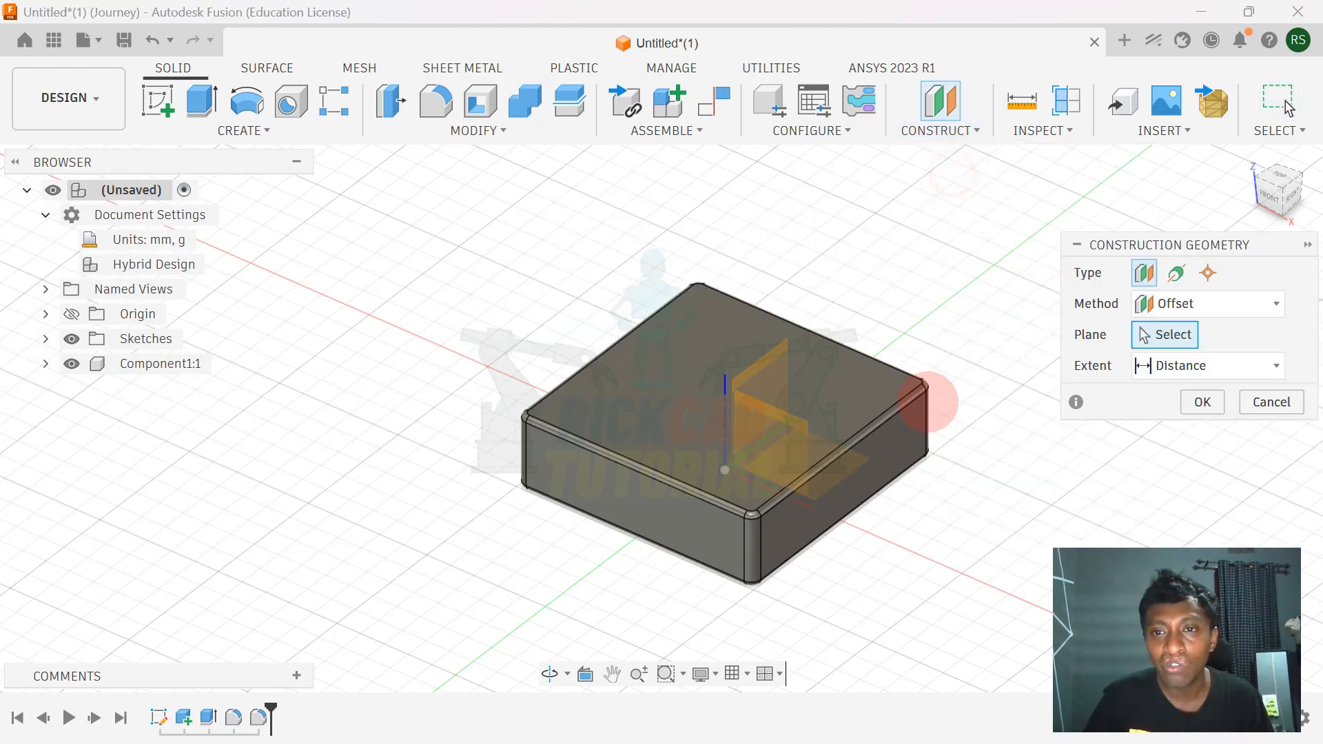
left_click(879, 459)
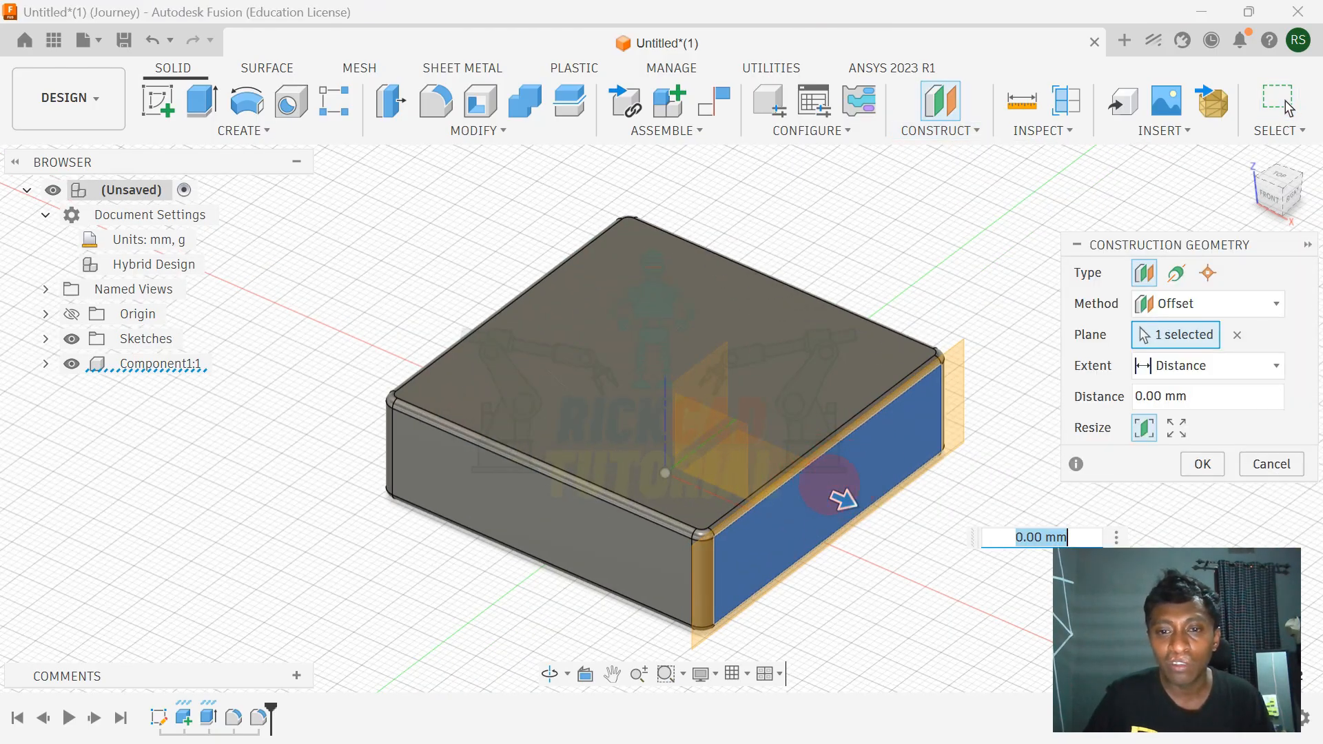
left_click_drag(843, 497, 608, 400)
type("-4")
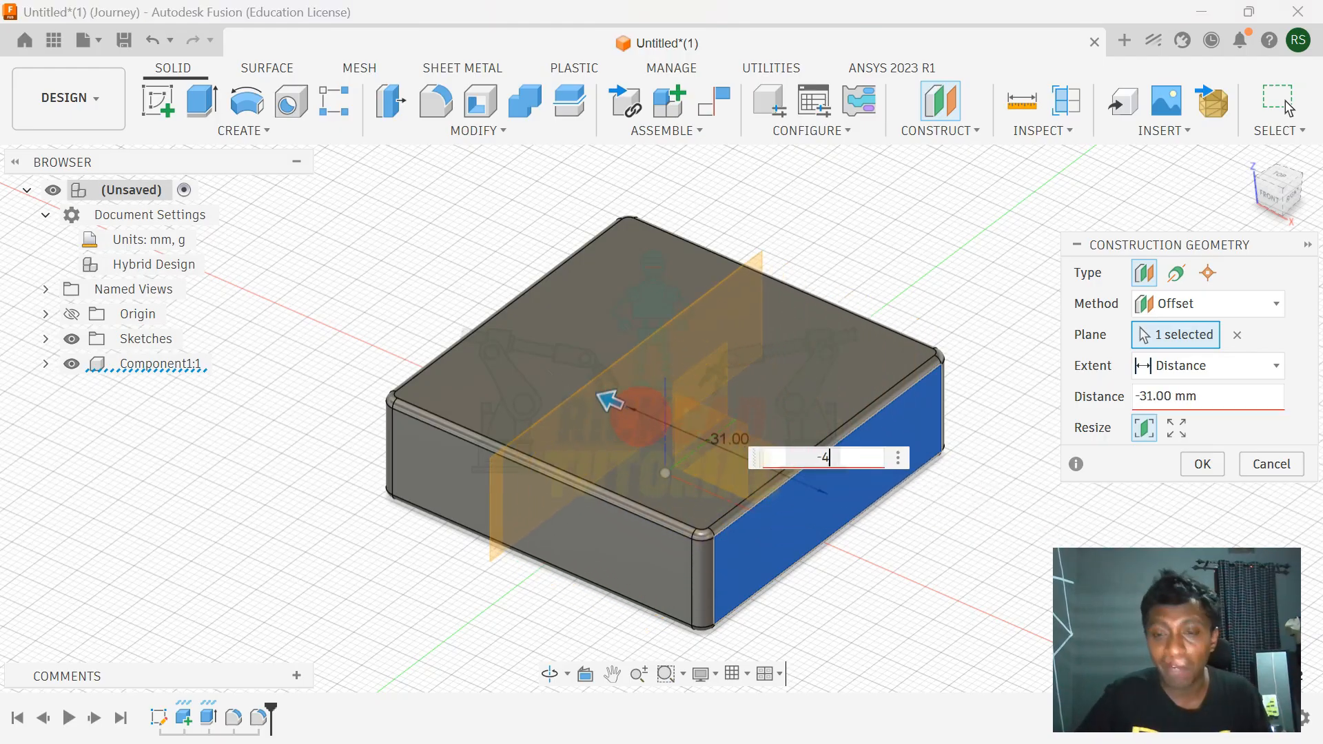
type("0")
key("Return")
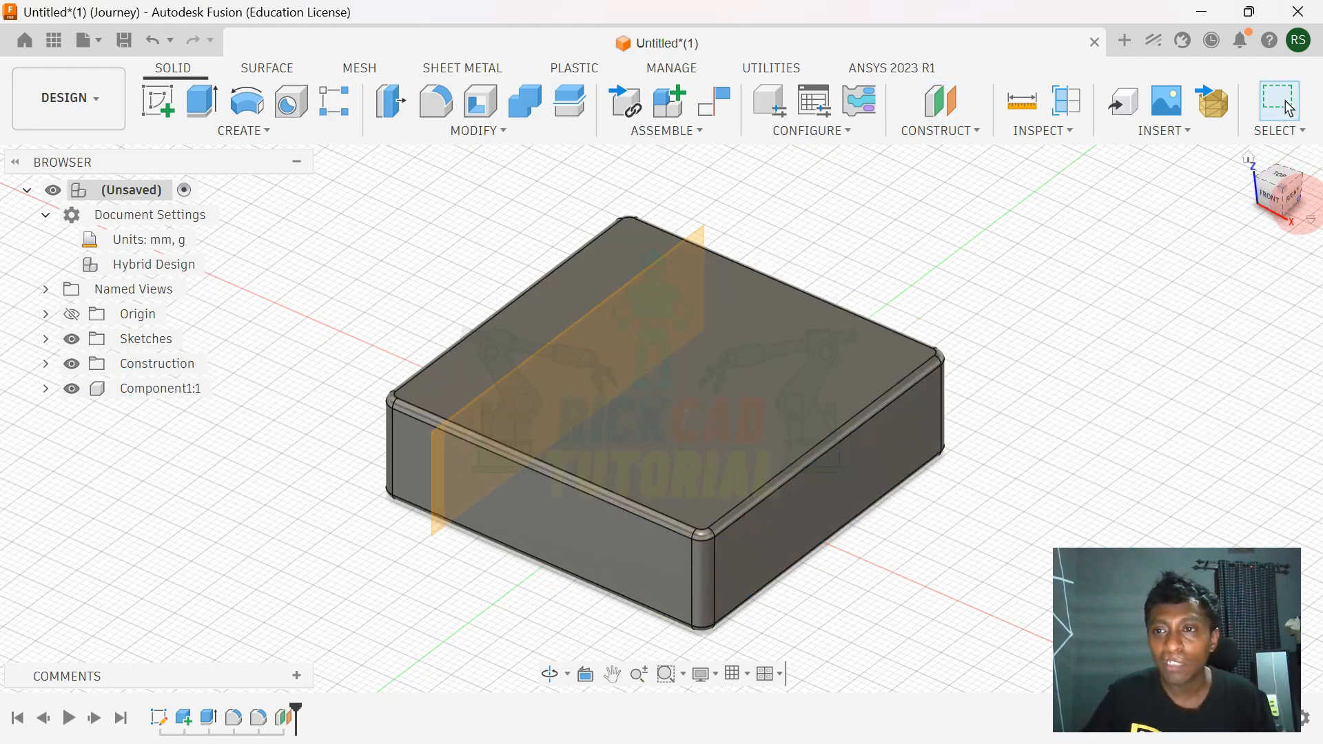
Step: Start a sketch on the offset construction plane with the Line tool
left_click(1292, 195)
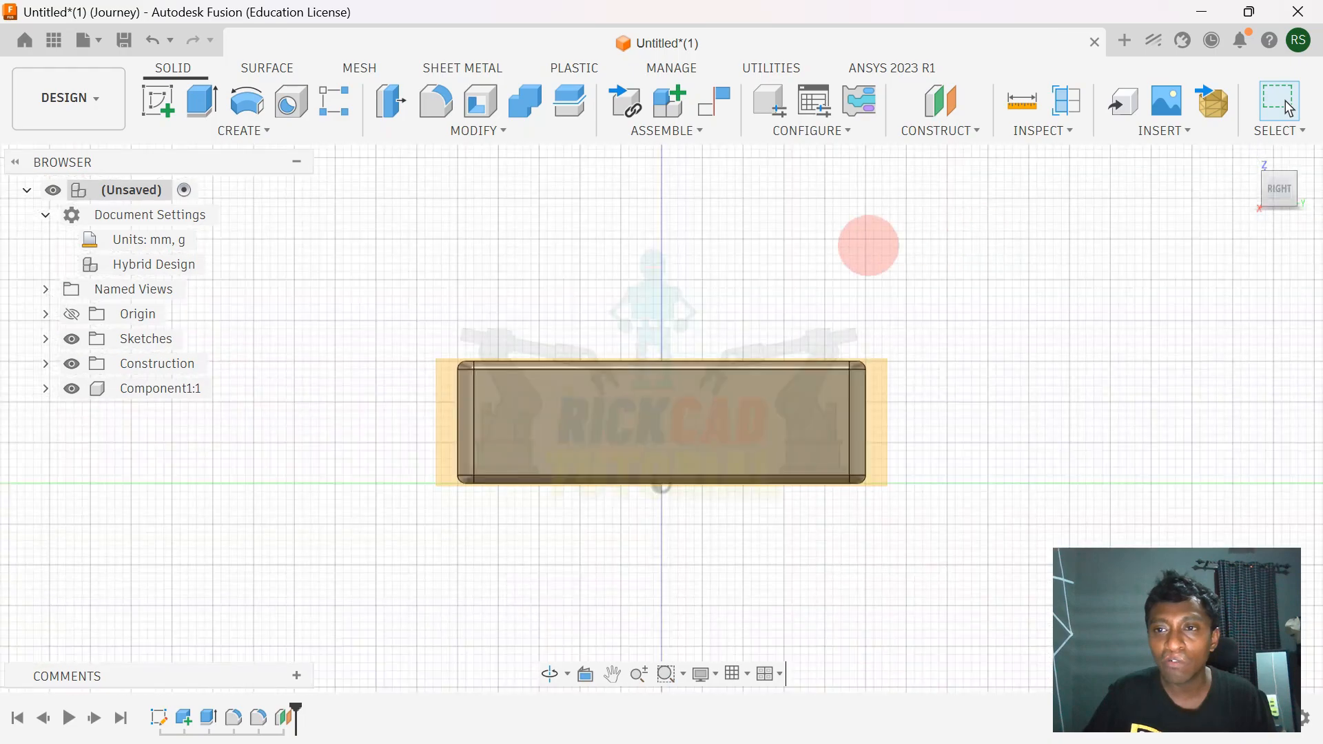
middle_click_drag(865, 240, 973, 290, "shift")
left_click(1284, 193)
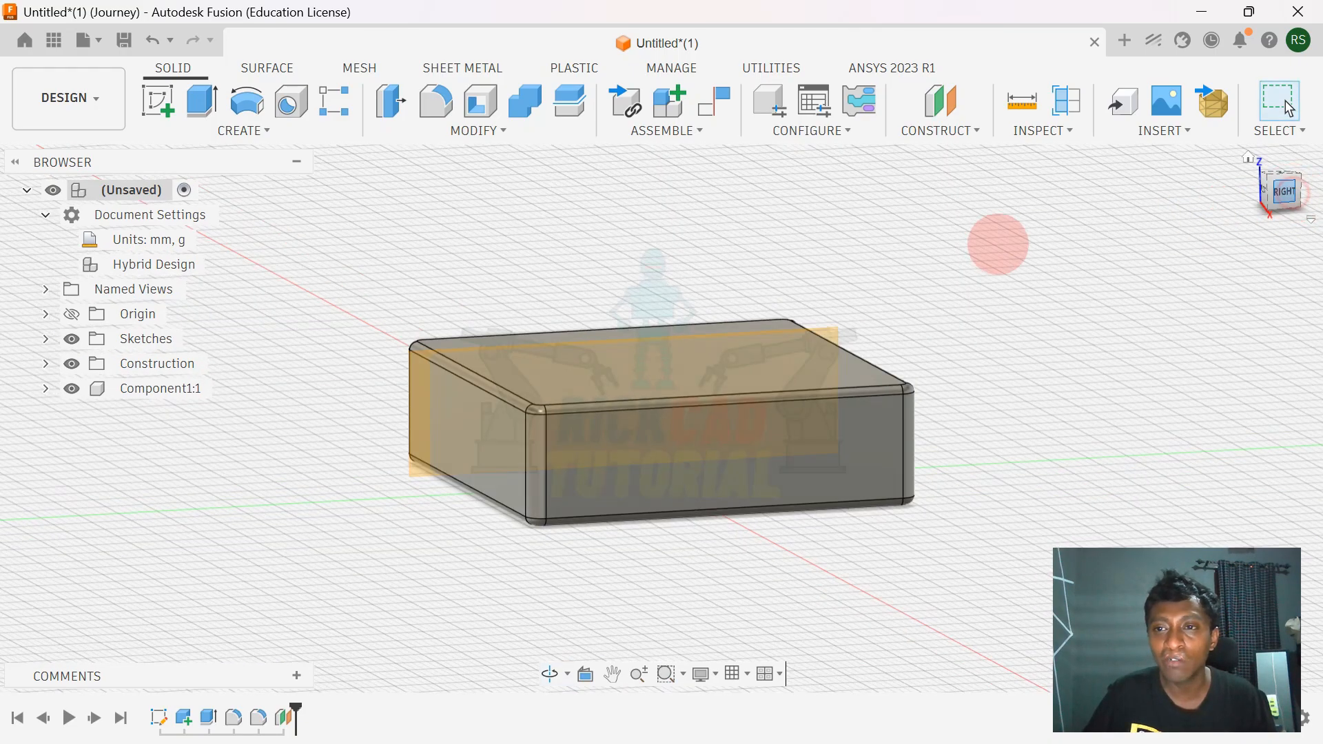
scroll(566, 469, "up", 3)
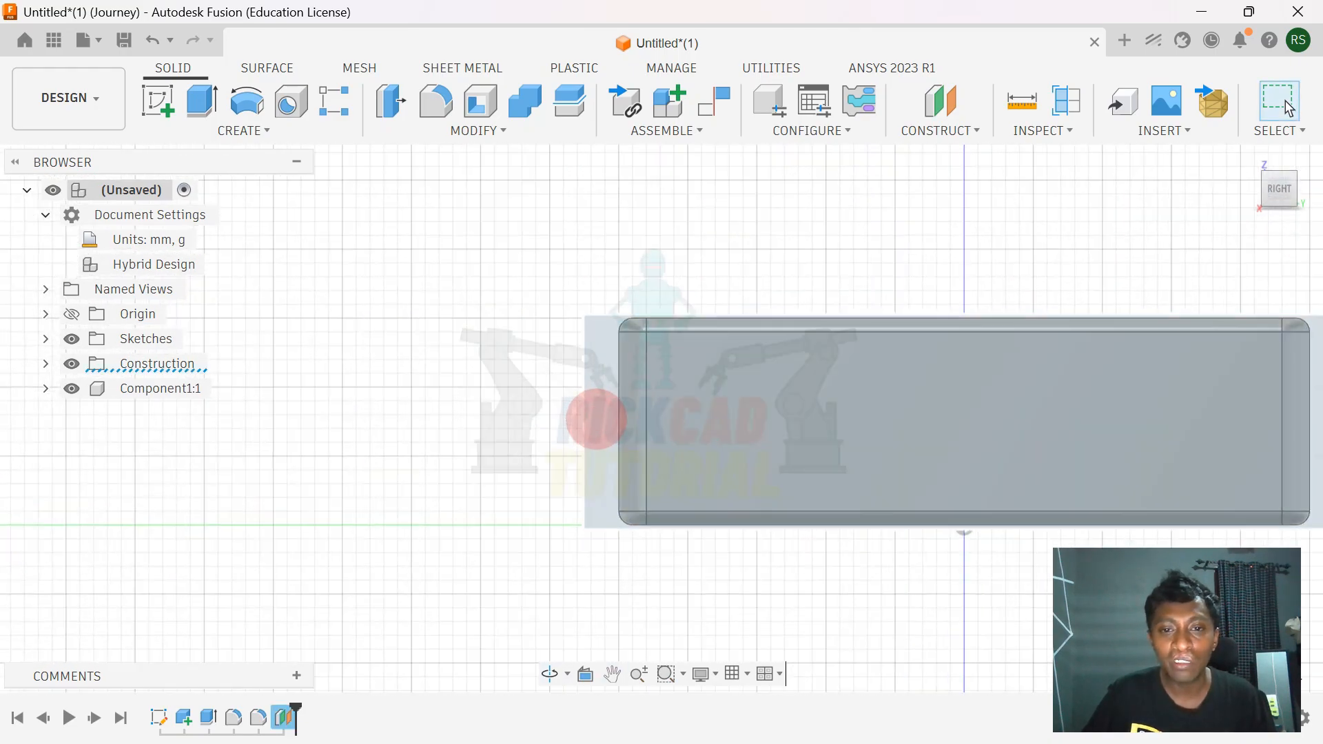
middle_click_drag(645, 538, 310, 434)
key("l")
left_click(593, 431)
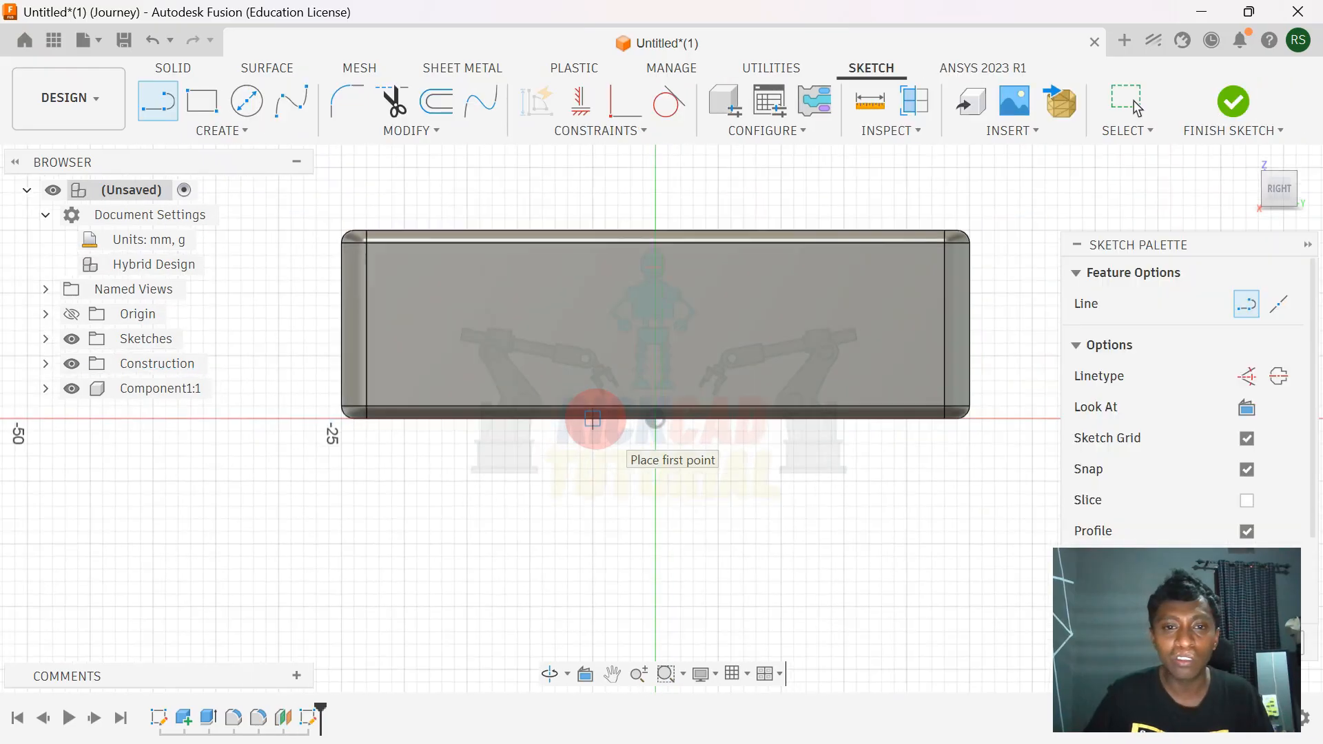
Step: Draw a 2 mm horizontal line inward from the fillet edge intersection near the block's upper corner, and move its dimension below it
middle_click_drag(339, 313, 490, 398)
scroll(567, 302, "up", 5)
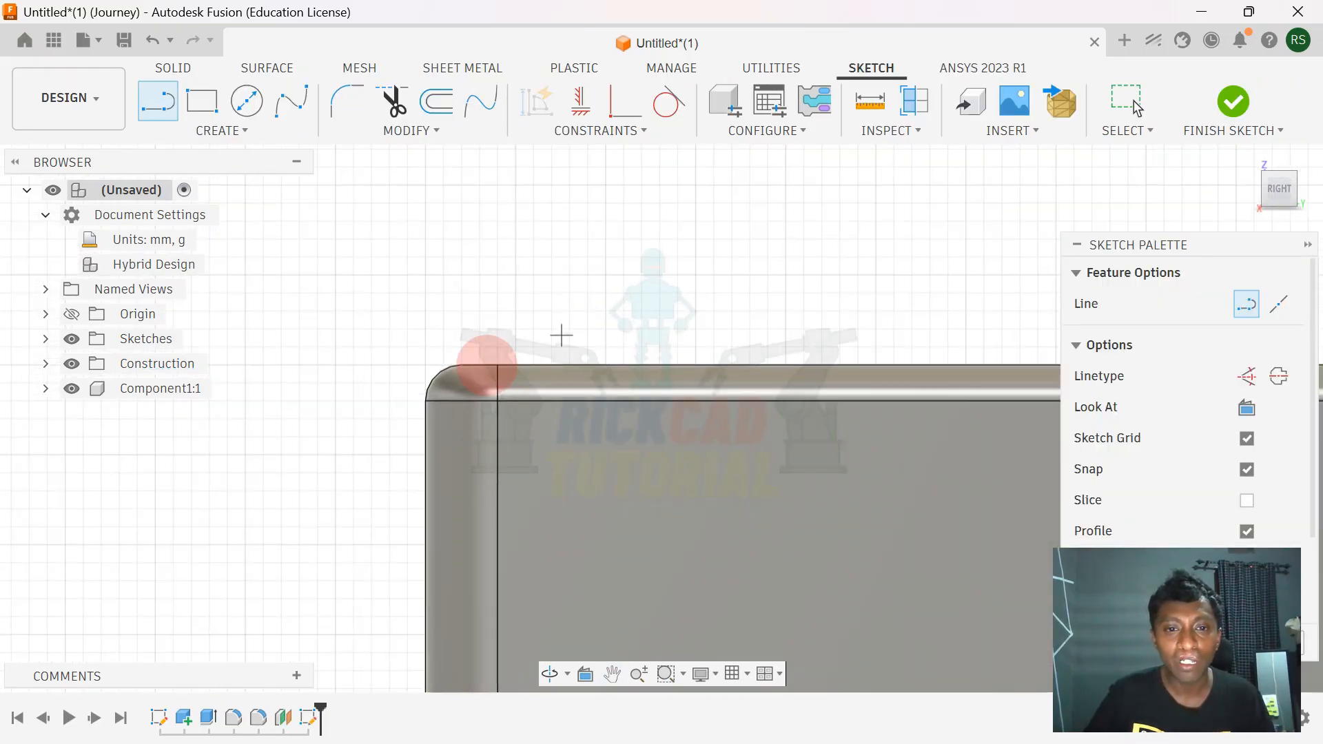
scroll(498, 400, "up", 3)
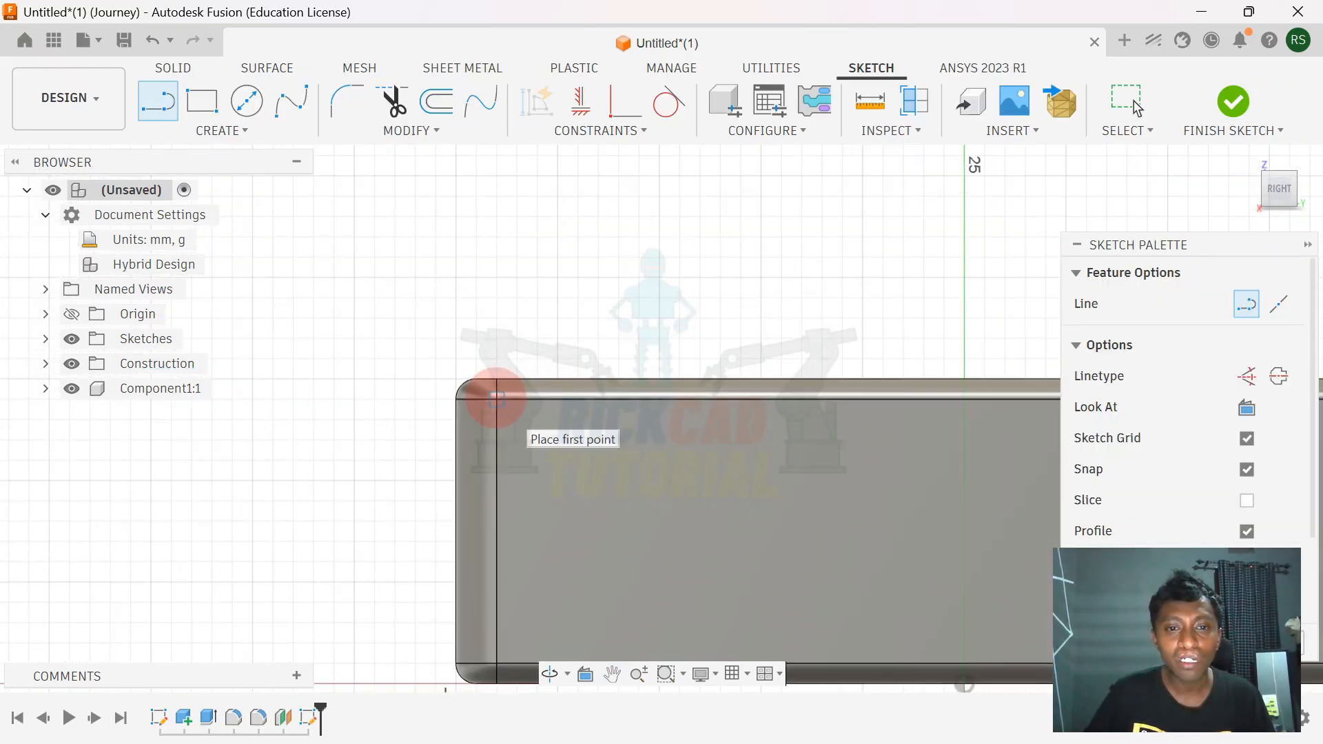
scroll(499, 405, "down", 2)
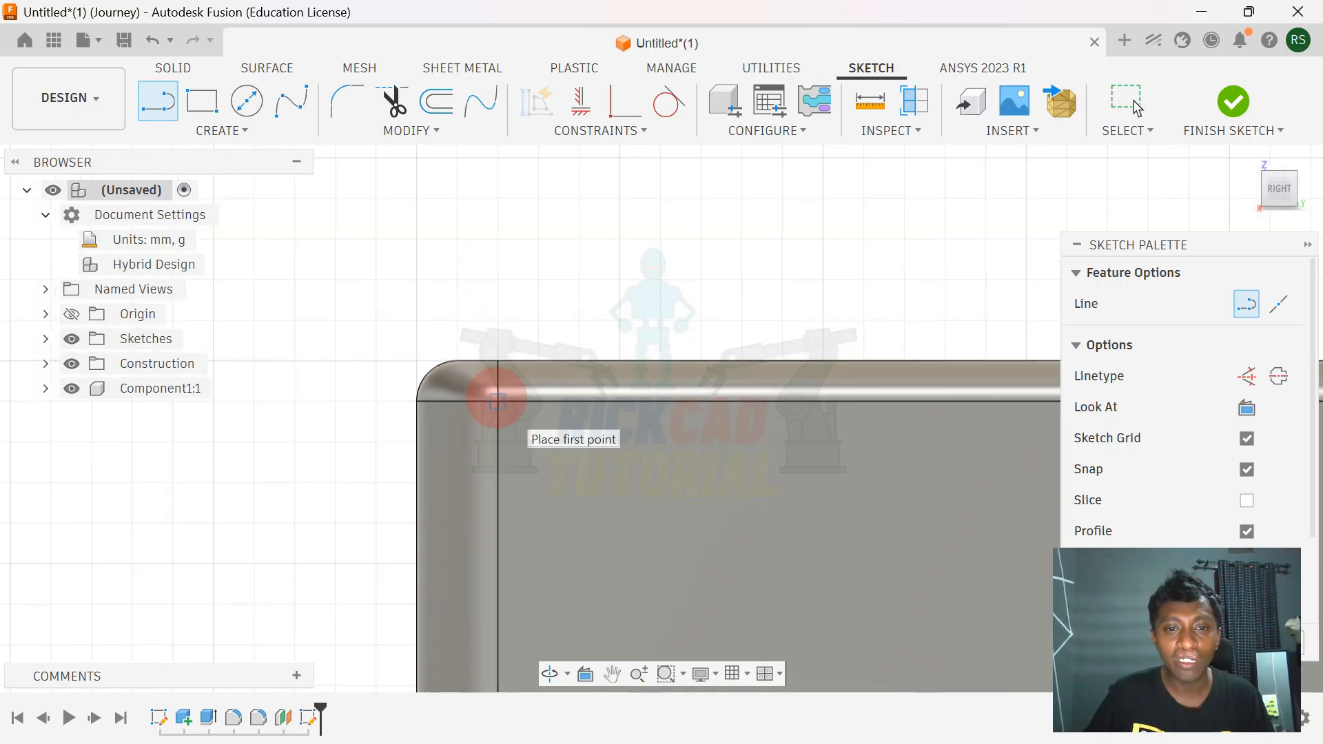
scroll(493, 400, "up", 3)
scroll(496, 403, "down", 2)
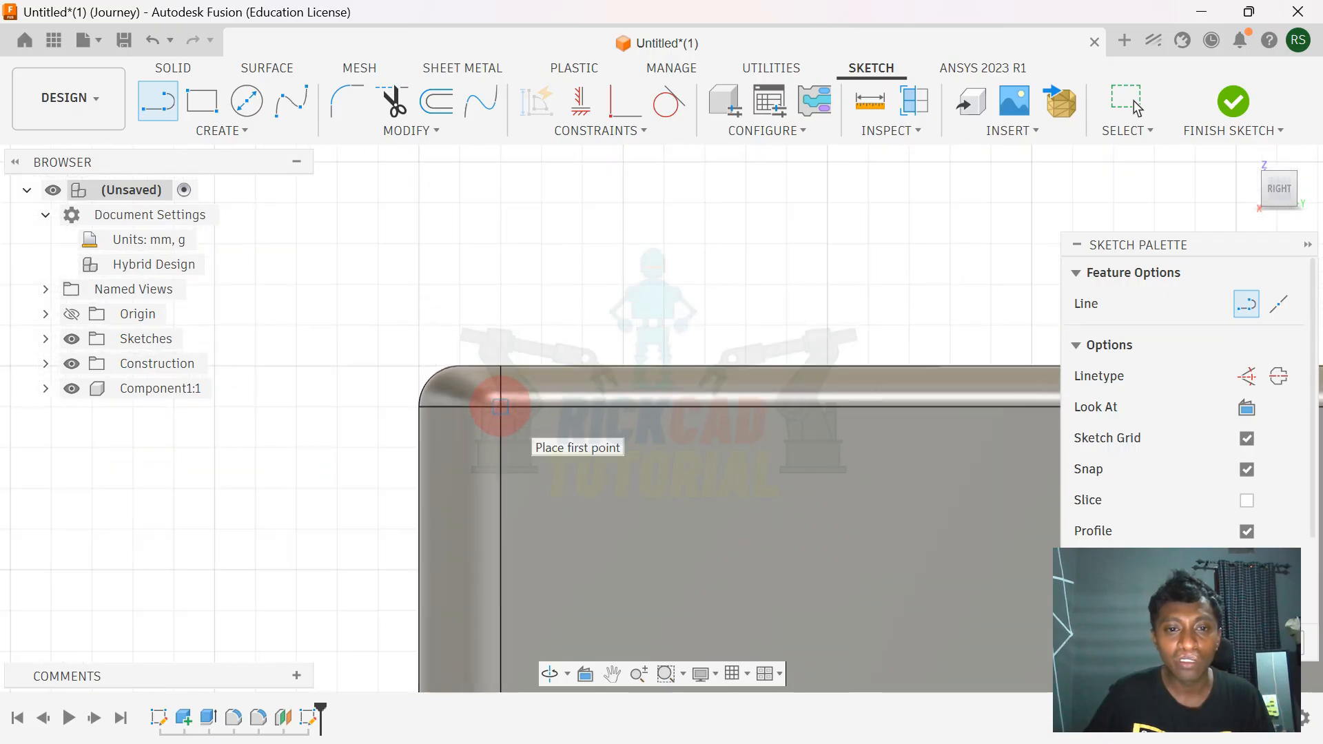
scroll(501, 408, "up", 2)
scroll(501, 409, "down", 3)
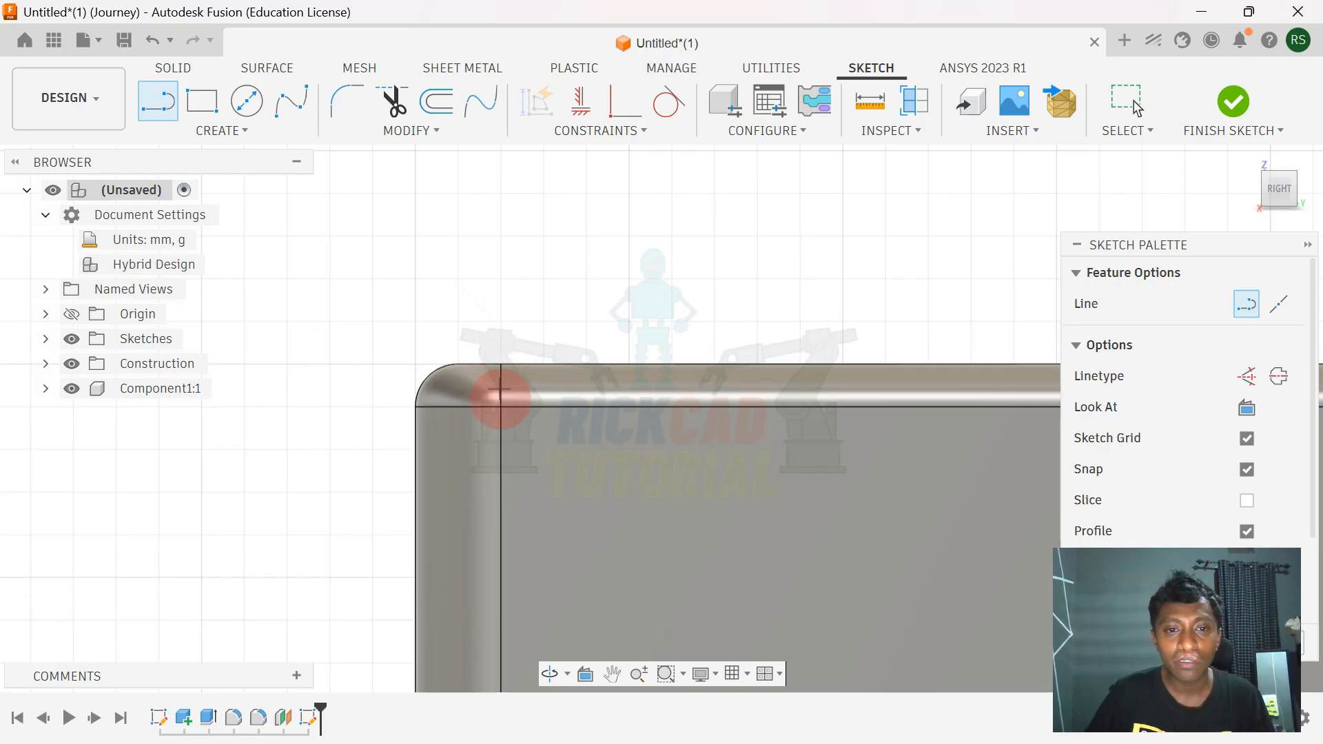
left_click(502, 408)
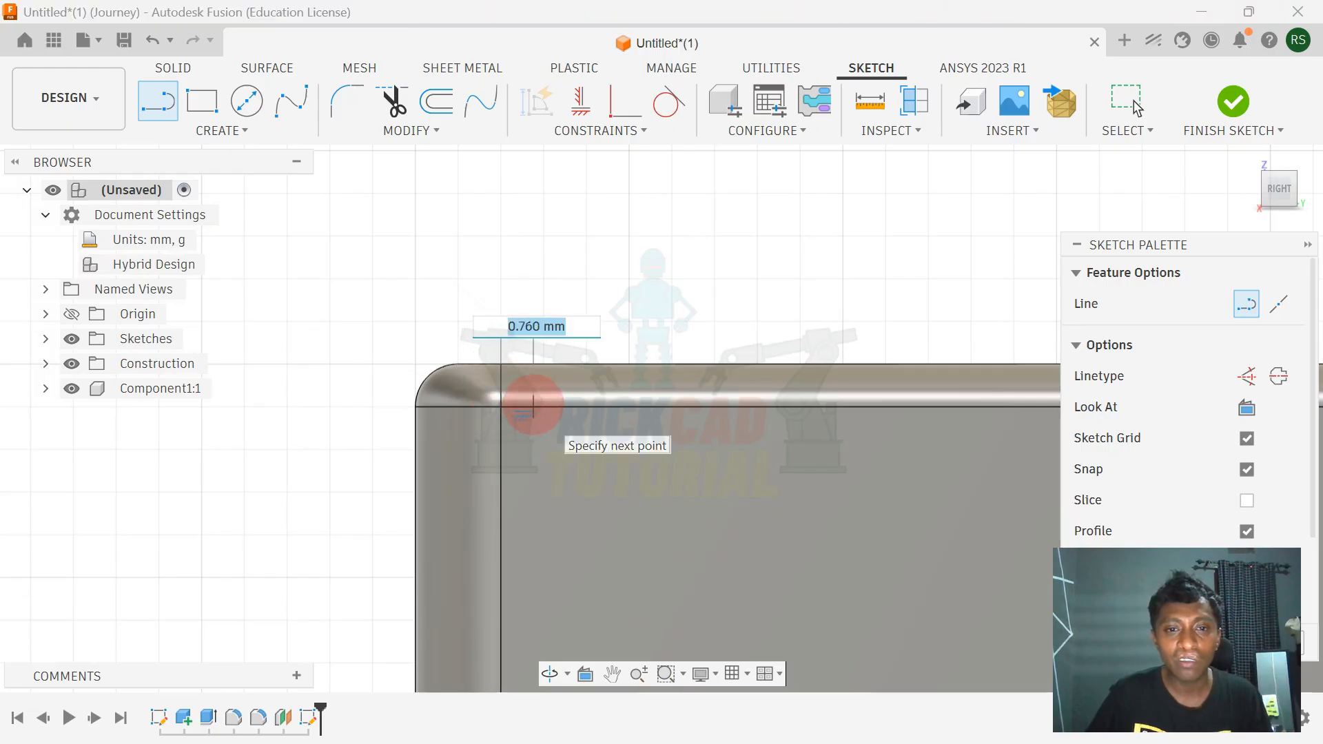
type("2")
key("Return")
key("Escape")
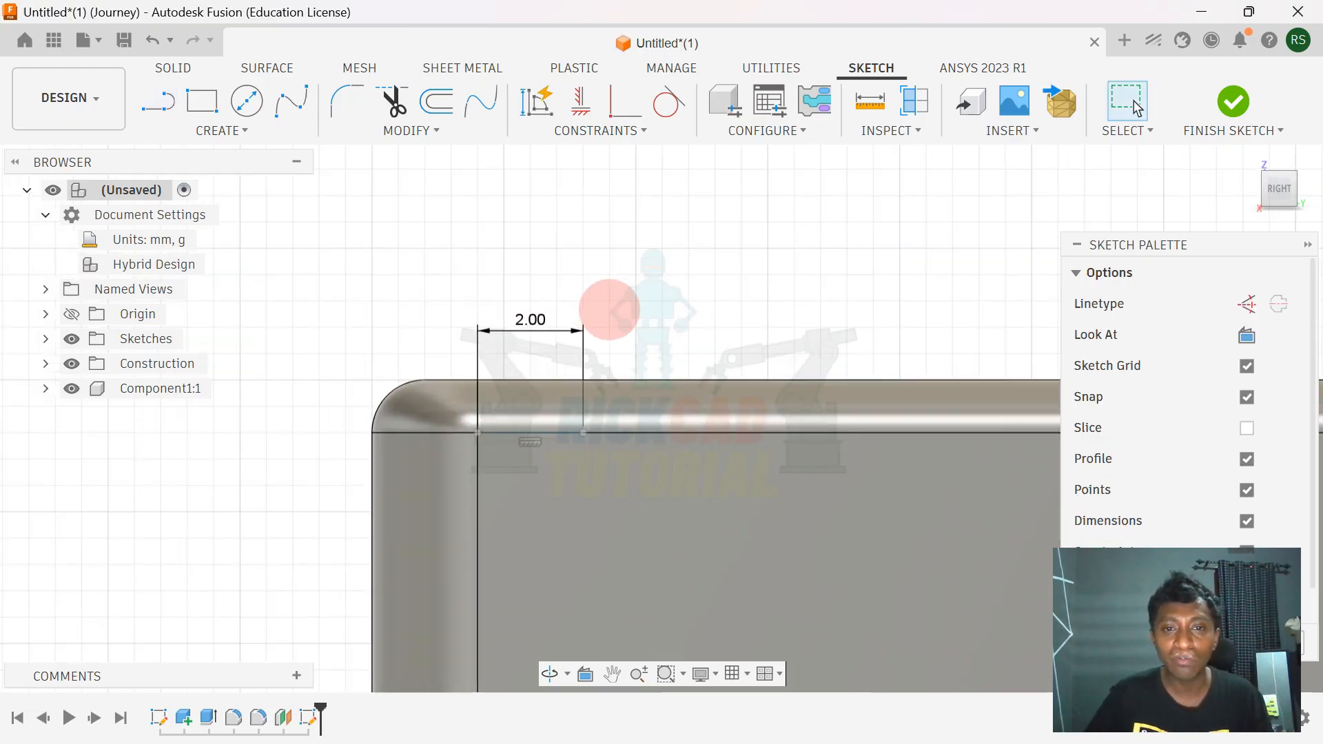
left_click_drag(565, 313, 551, 452)
Step: Draw a 2 mm vertical line upward from the inner end of the short horizontal line
scroll(594, 323, "down", 2)
middle_click_drag(593, 304, 561, 390)
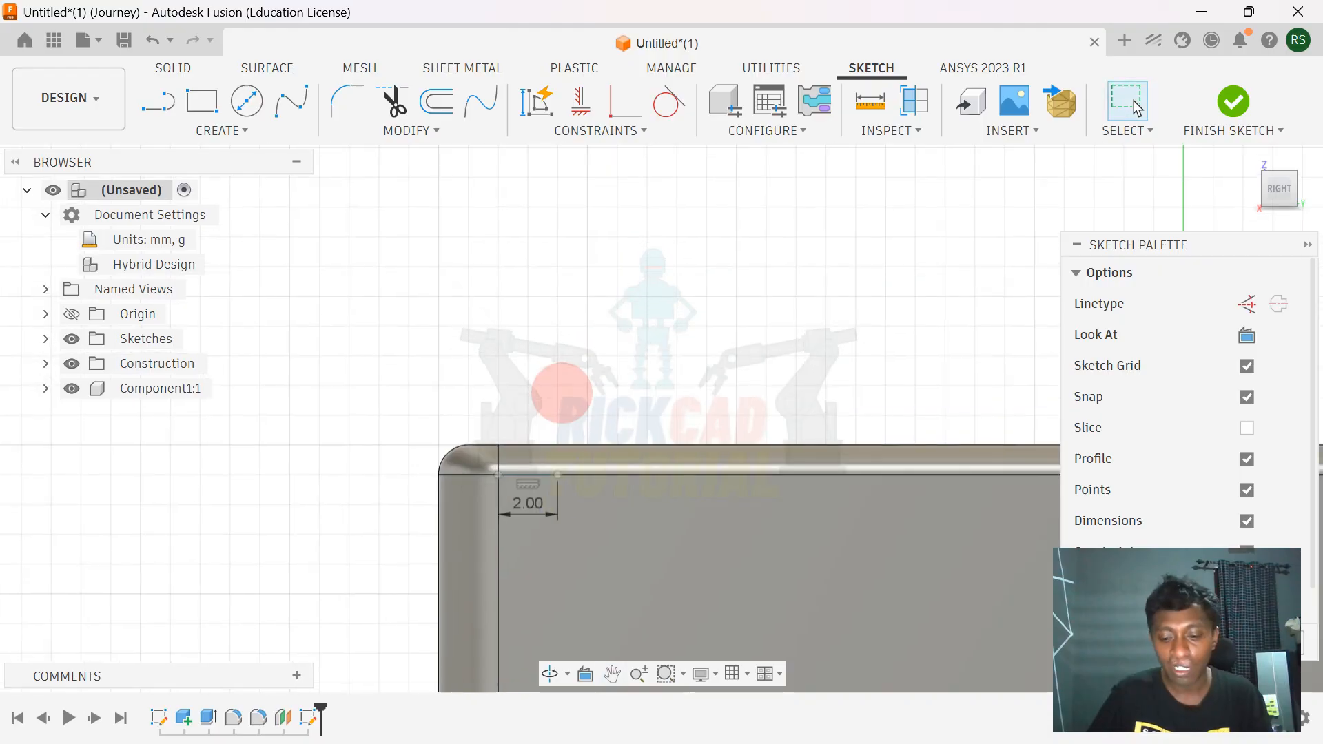
key("l")
left_click(558, 475)
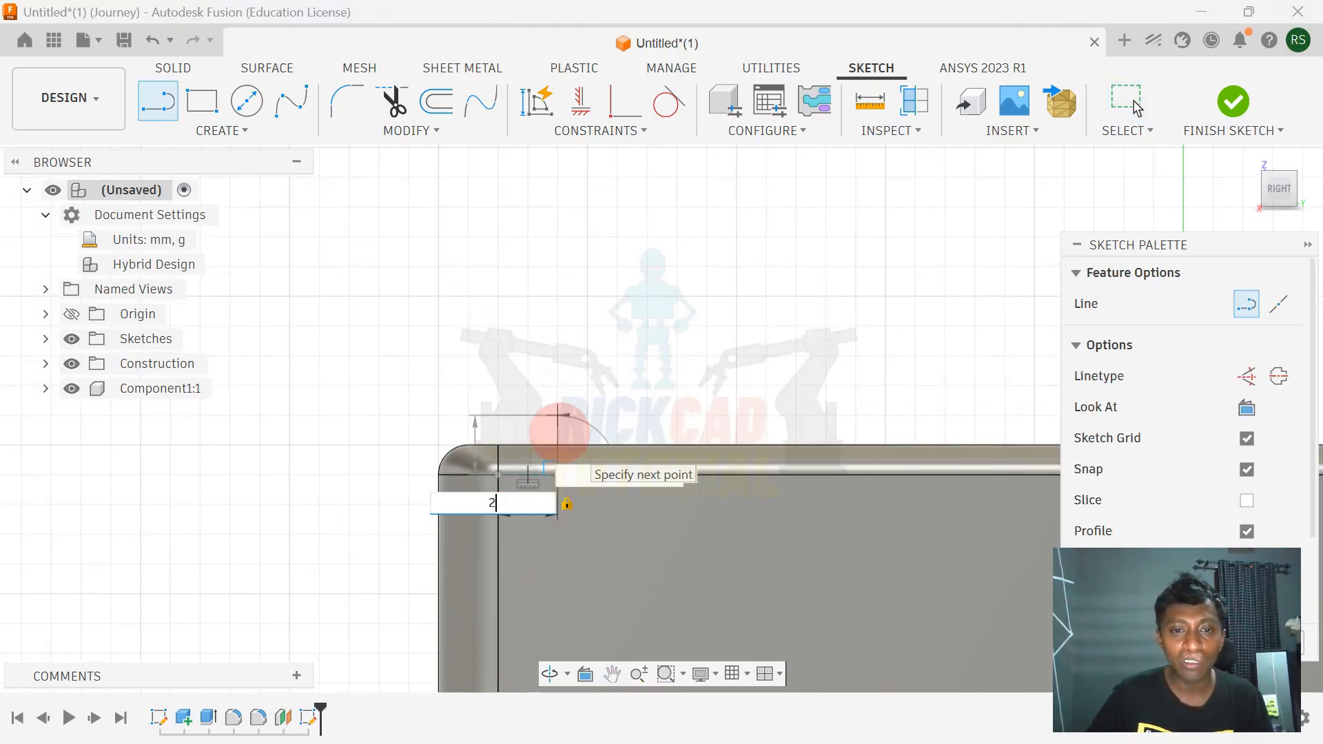
type("2")
key("Return")
key("Escape")
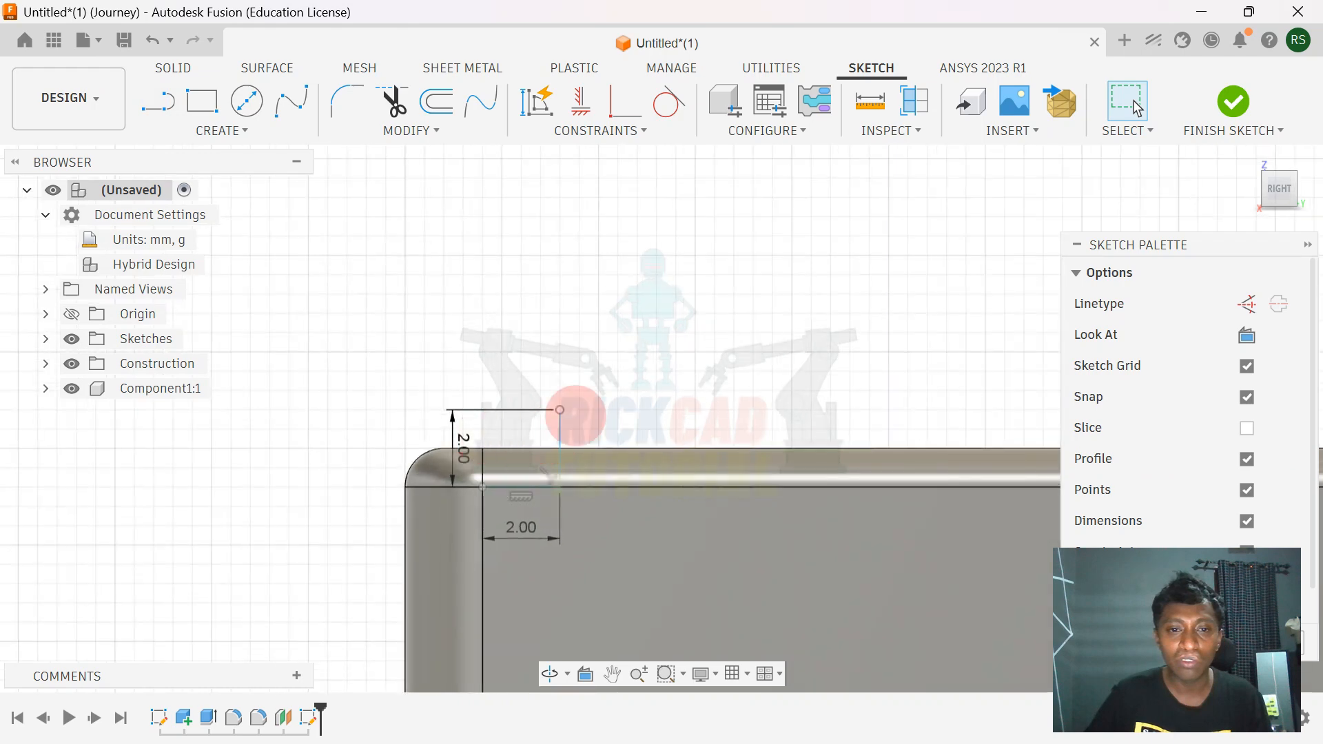
Step: Draw a 45 mm line at 75 degrees to the horizontal from the top end of the short vertical line
scroll(606, 415, "down", 1)
middle_click_drag(606, 415, 555, 431)
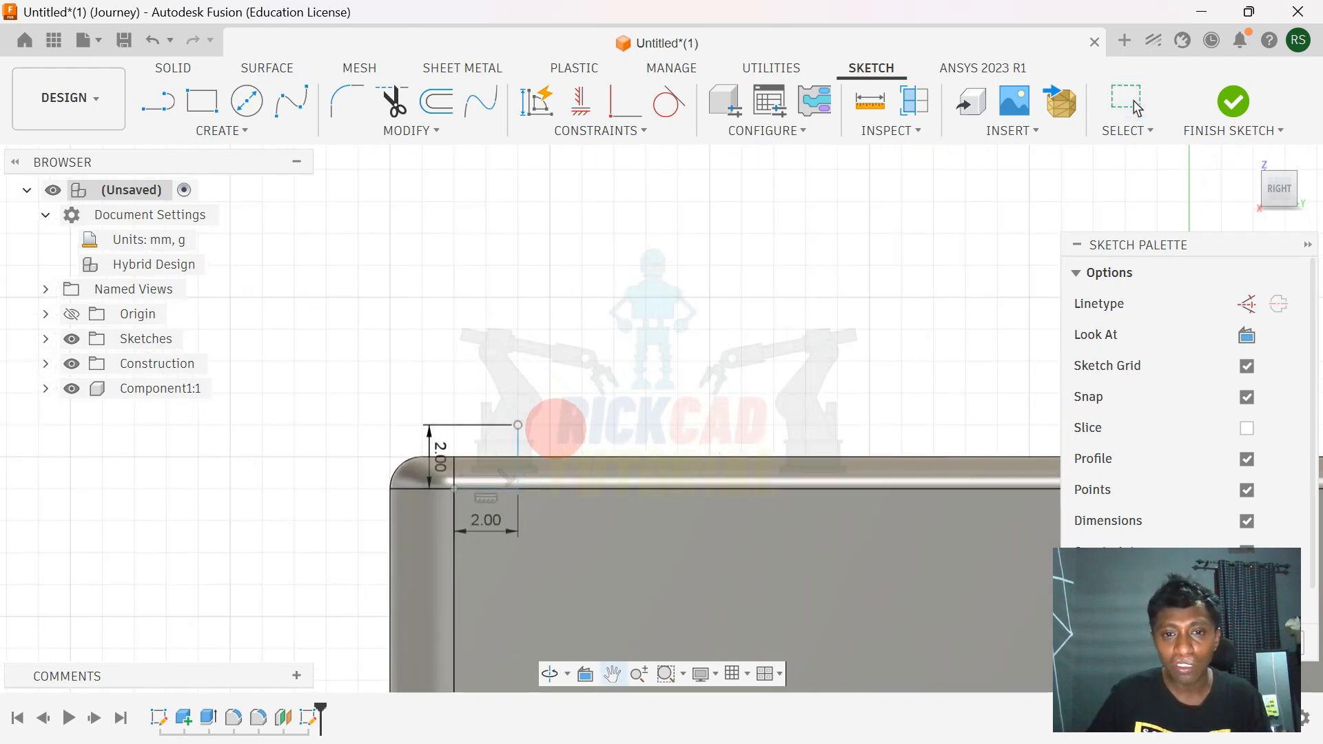
scroll(551, 417, "down", 1)
middle_click_drag(523, 381, 539, 452)
key("l")
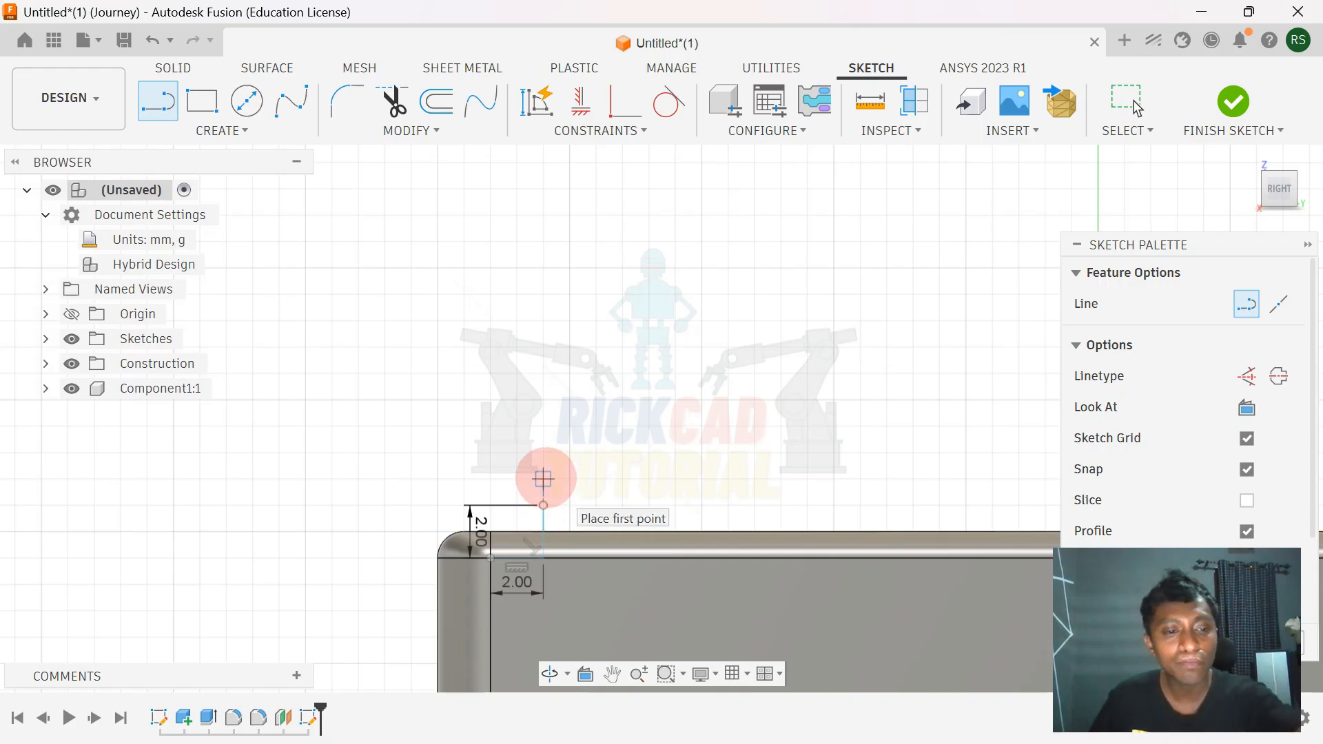
left_click(543, 506)
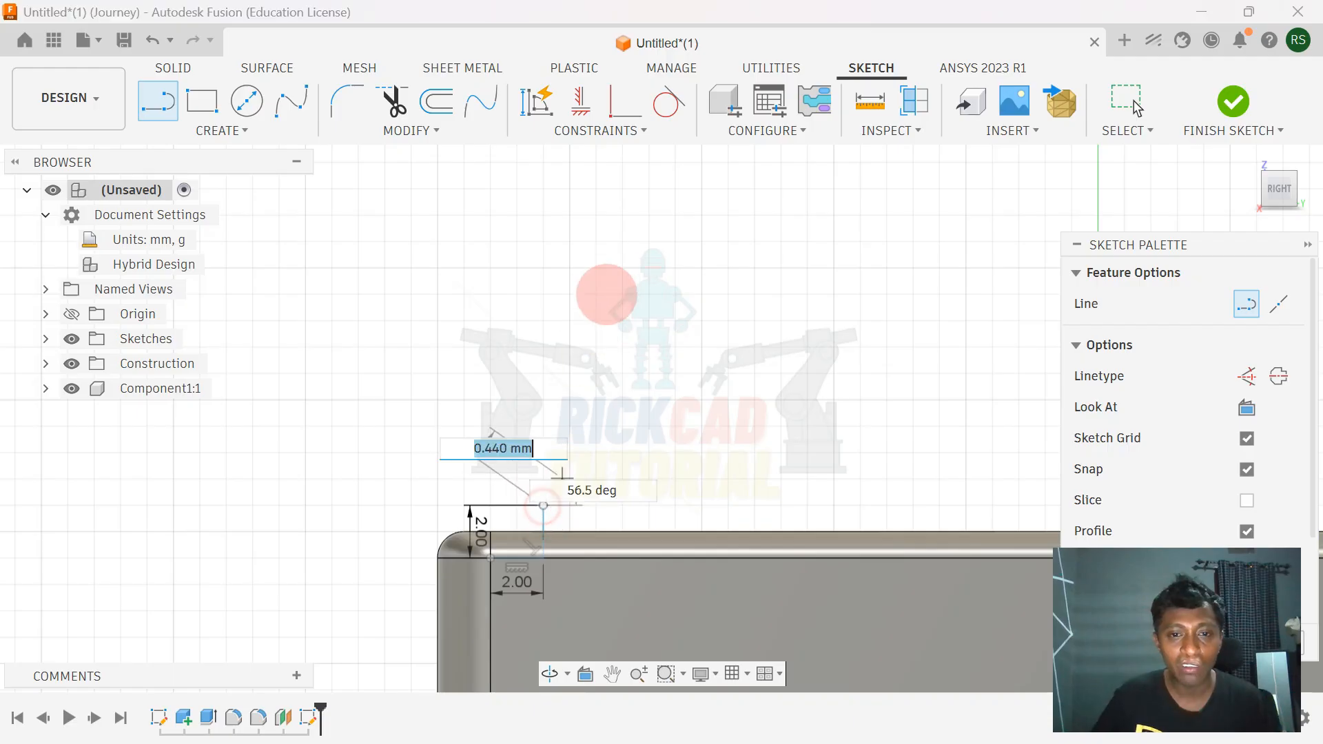
scroll(617, 282, "down", 3)
middle_click_drag(616, 284, 605, 374)
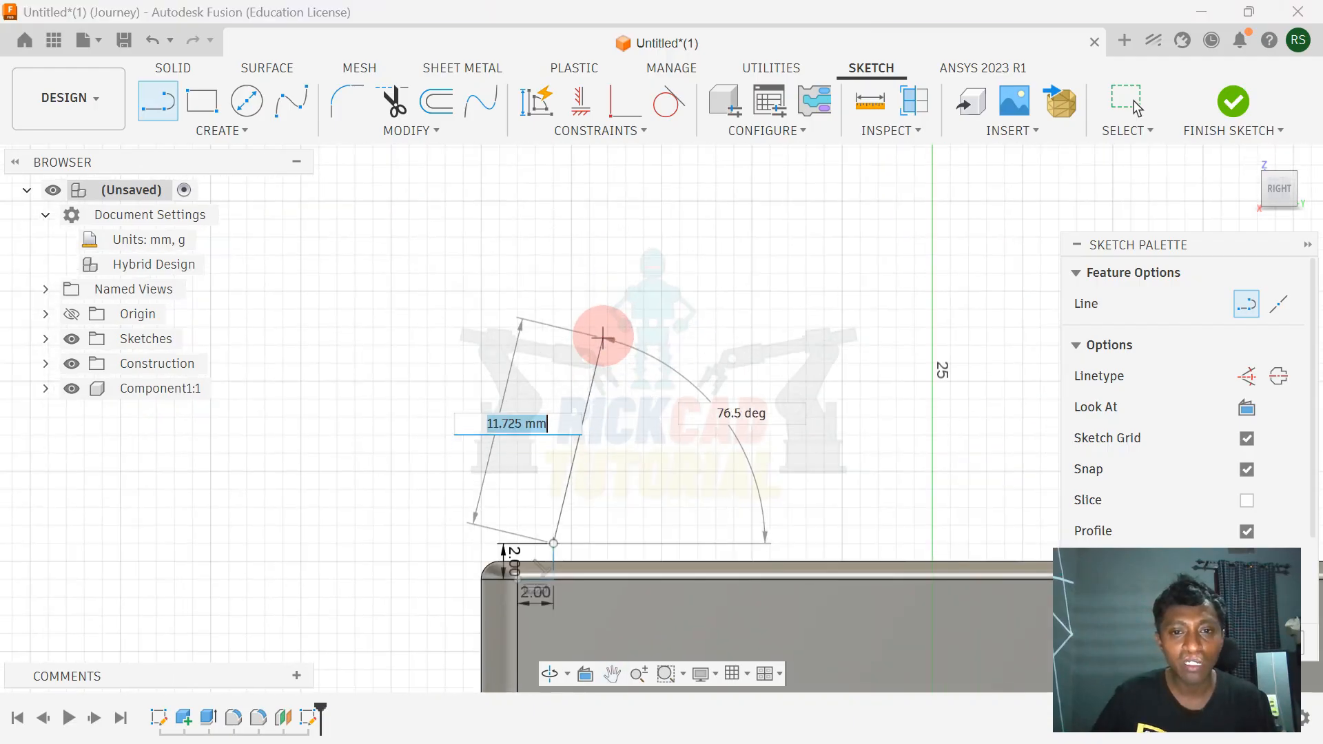
middle_click_drag(621, 294, 624, 315)
key("Tab")
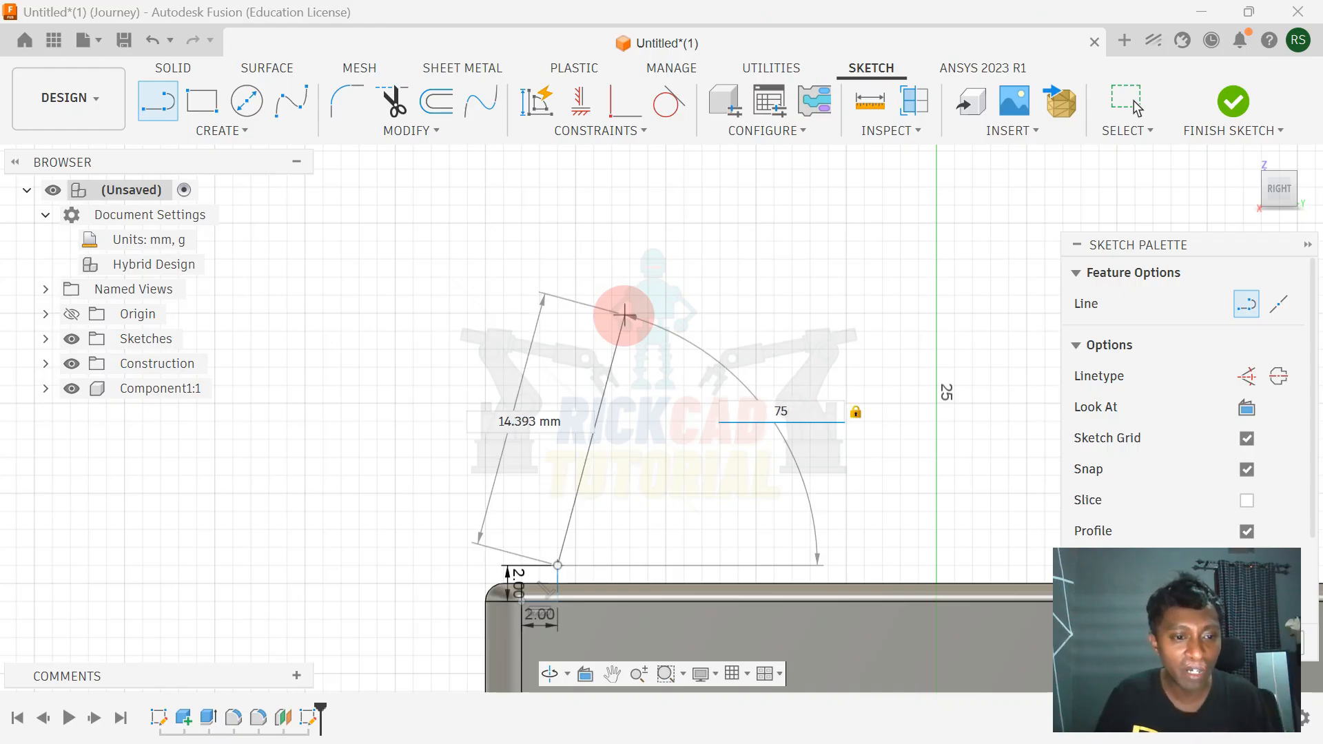
type("4")
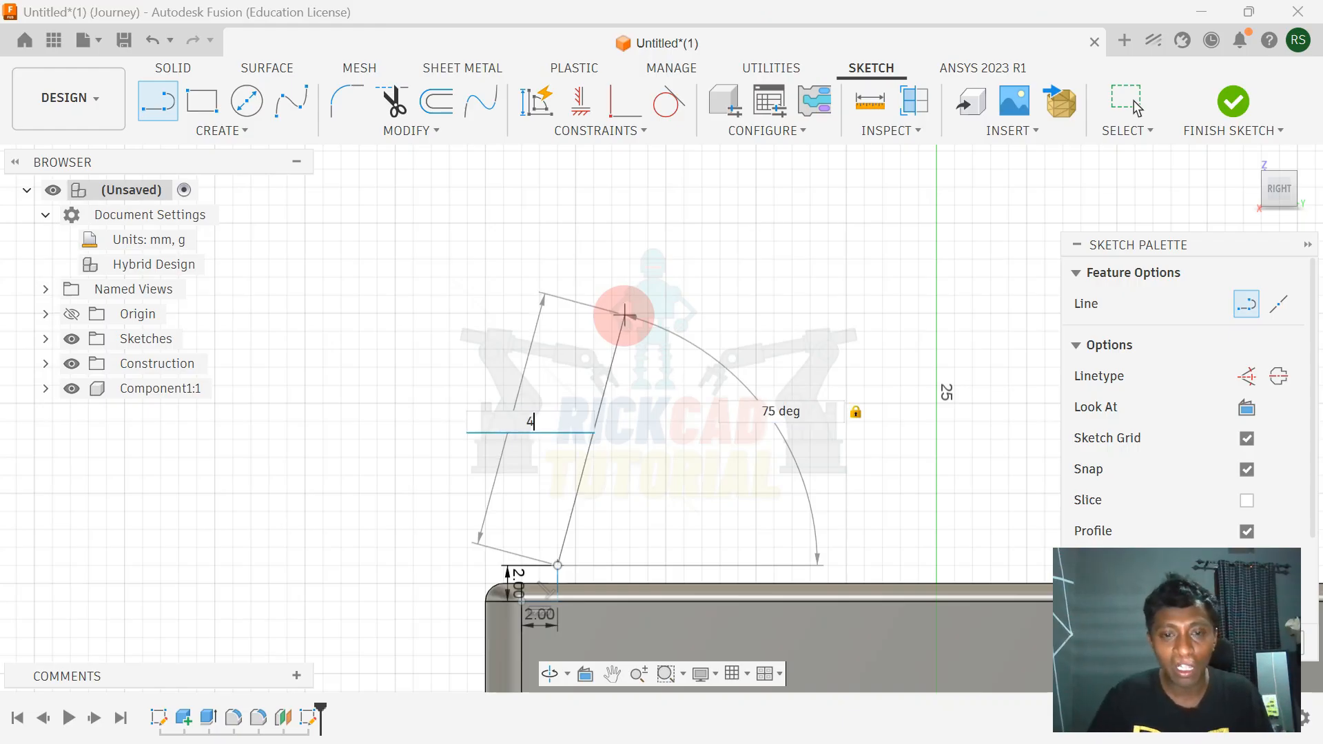
type("5")
key("Return")
Step: Draw a 25 mm horizontal line from the upper end of the slanted line, extending over the block
scroll(610, 307, "down", 3)
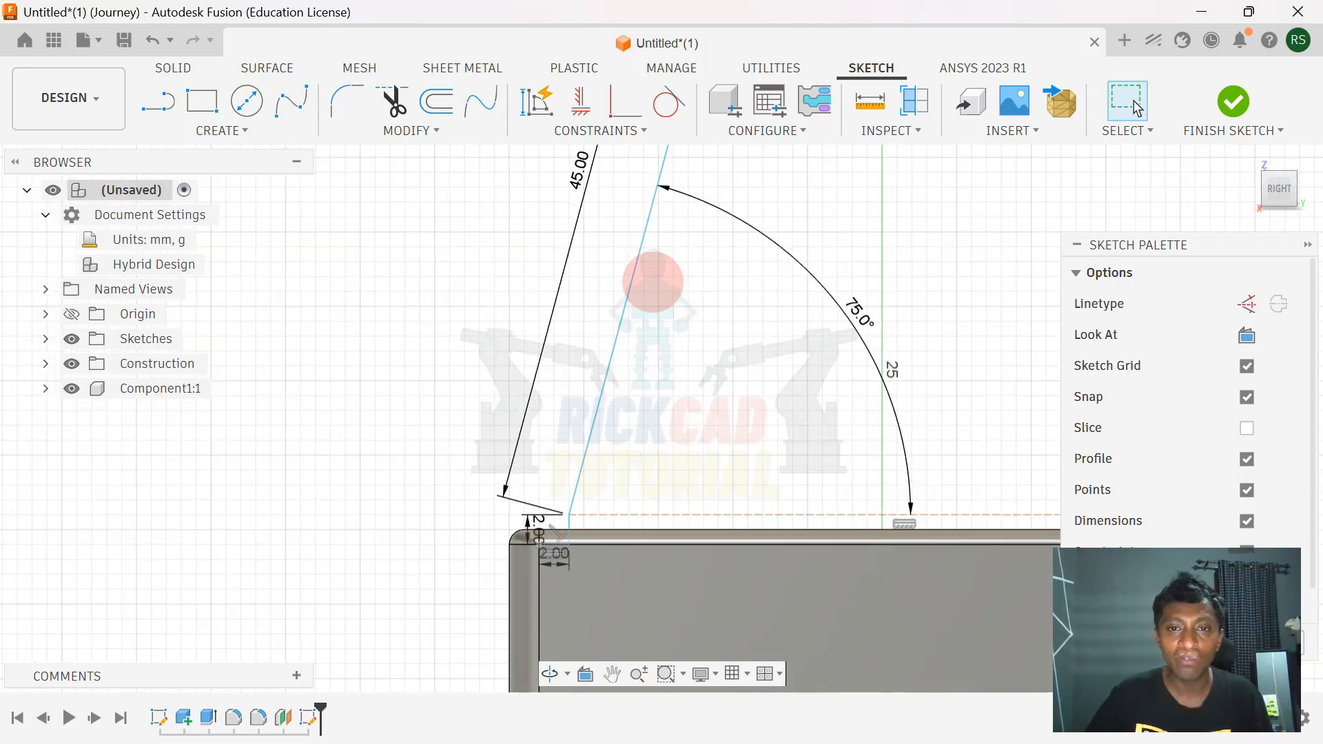
middle_click_drag(679, 214, 534, 396)
scroll(579, 287, "down", 3)
scroll(603, 290, "down", 3)
middle_click_drag(622, 245, 611, 302)
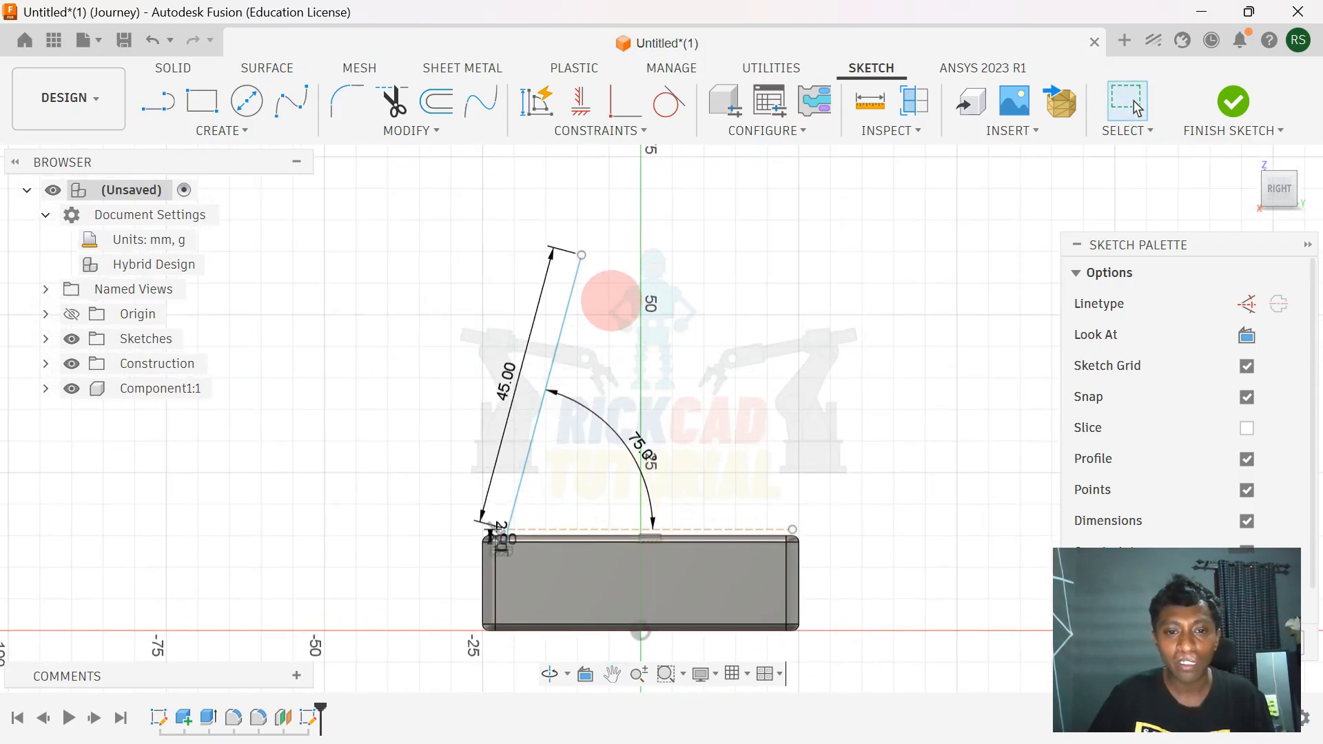
scroll(608, 300, "down", 1)
scroll(598, 335, "up", 3)
scroll(559, 435, "up", 1)
mouse_move(556, 436)
middle_mouse_down()
mouse_move(632, 249)
mouse_move(591, 461)
middle_mouse_up()
scroll(650, 317, "up", 3)
middle_click_drag(647, 321, 641, 385)
scroll(642, 385, "down", 3)
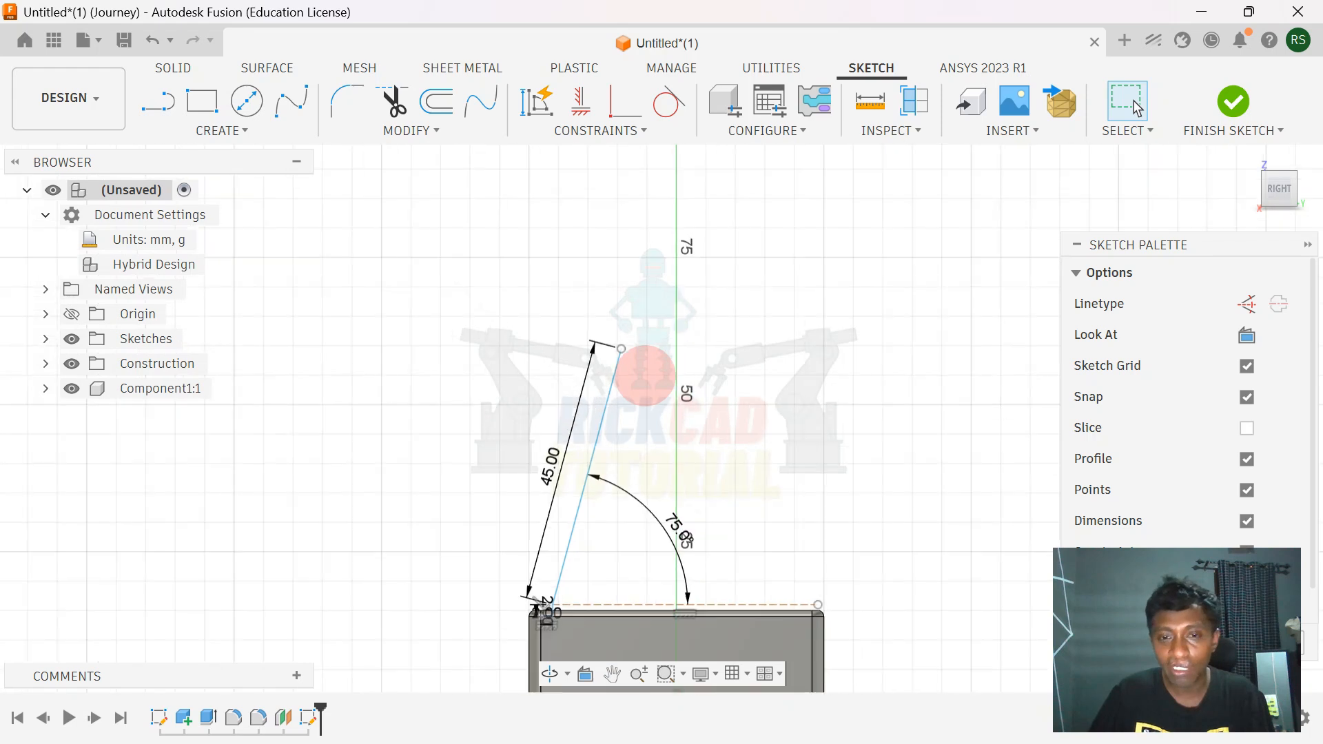
key("l")
left_click(620, 349)
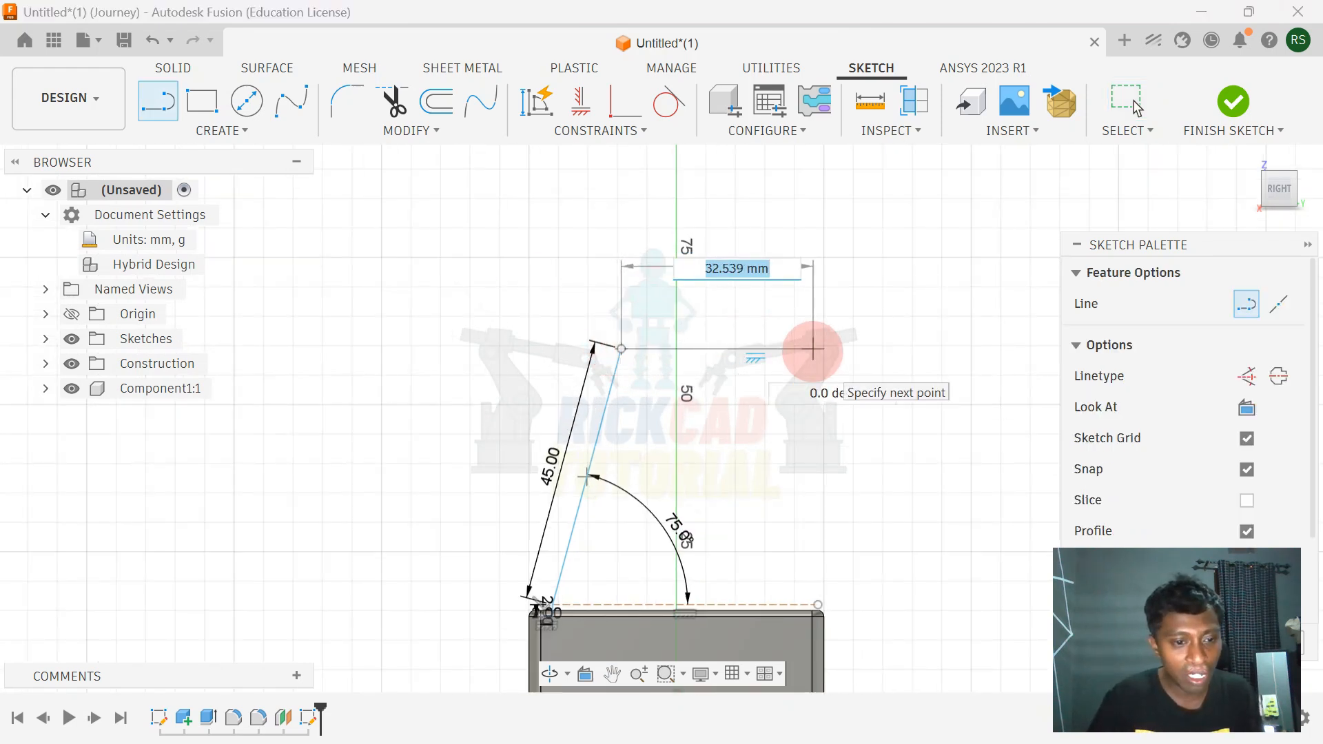
key("Return")
key("Escape")
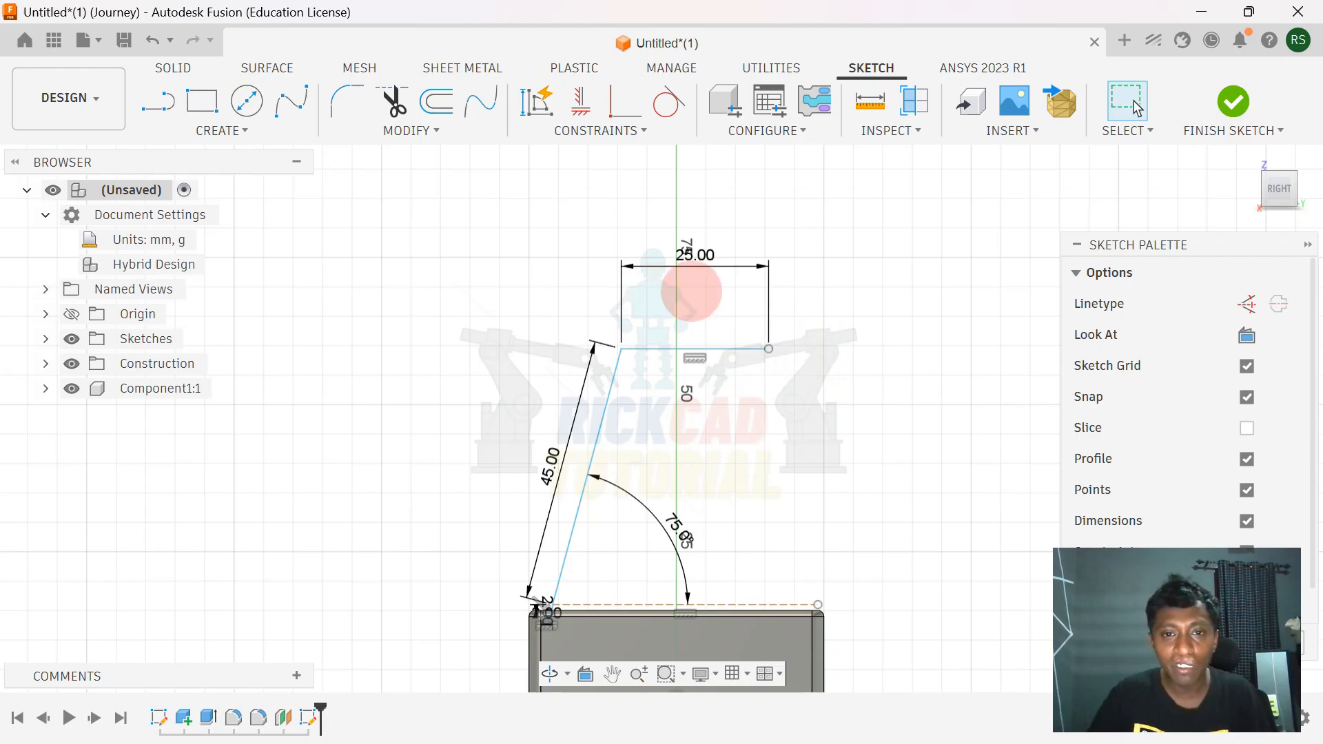
Step: Fillet the corner between the slanted line and the upper horizontal line with a 15 mm radius
left_click(358, 130)
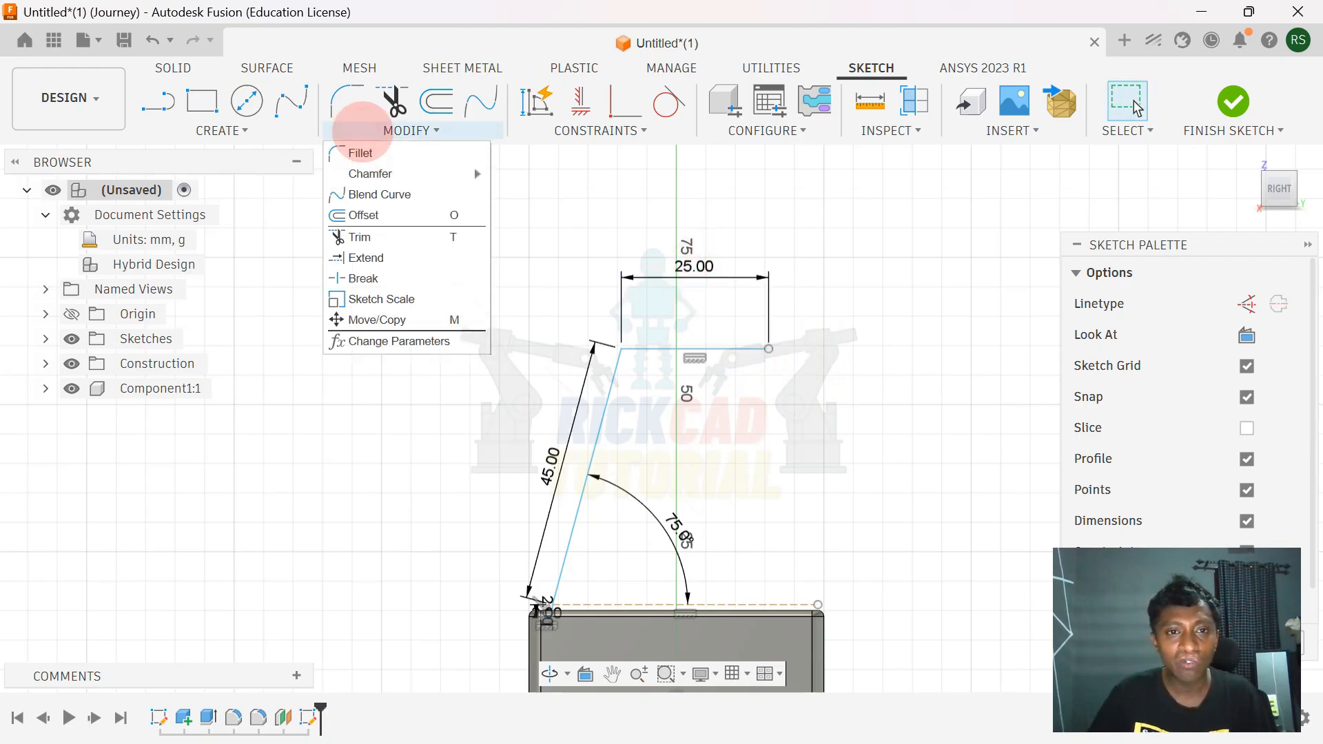
left_click(370, 153)
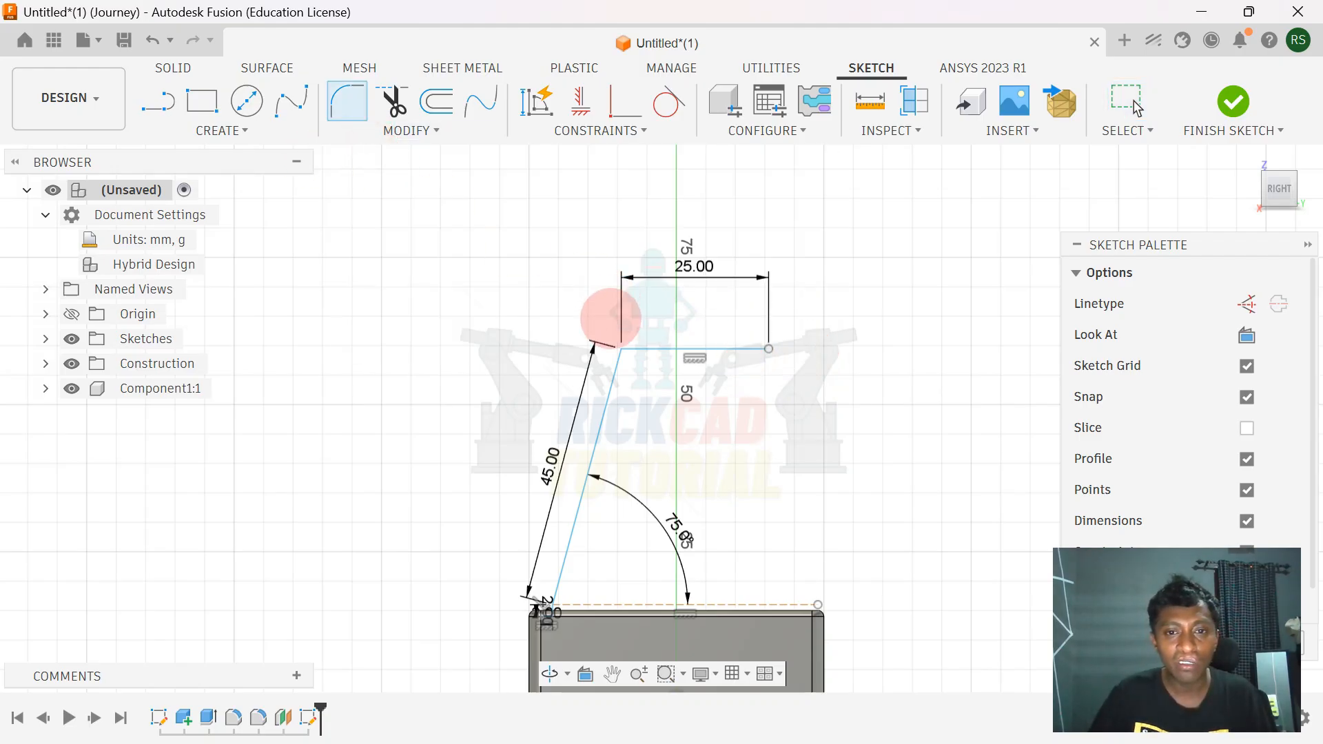
scroll(613, 371, "up", 4)
scroll(616, 374, "up", 2)
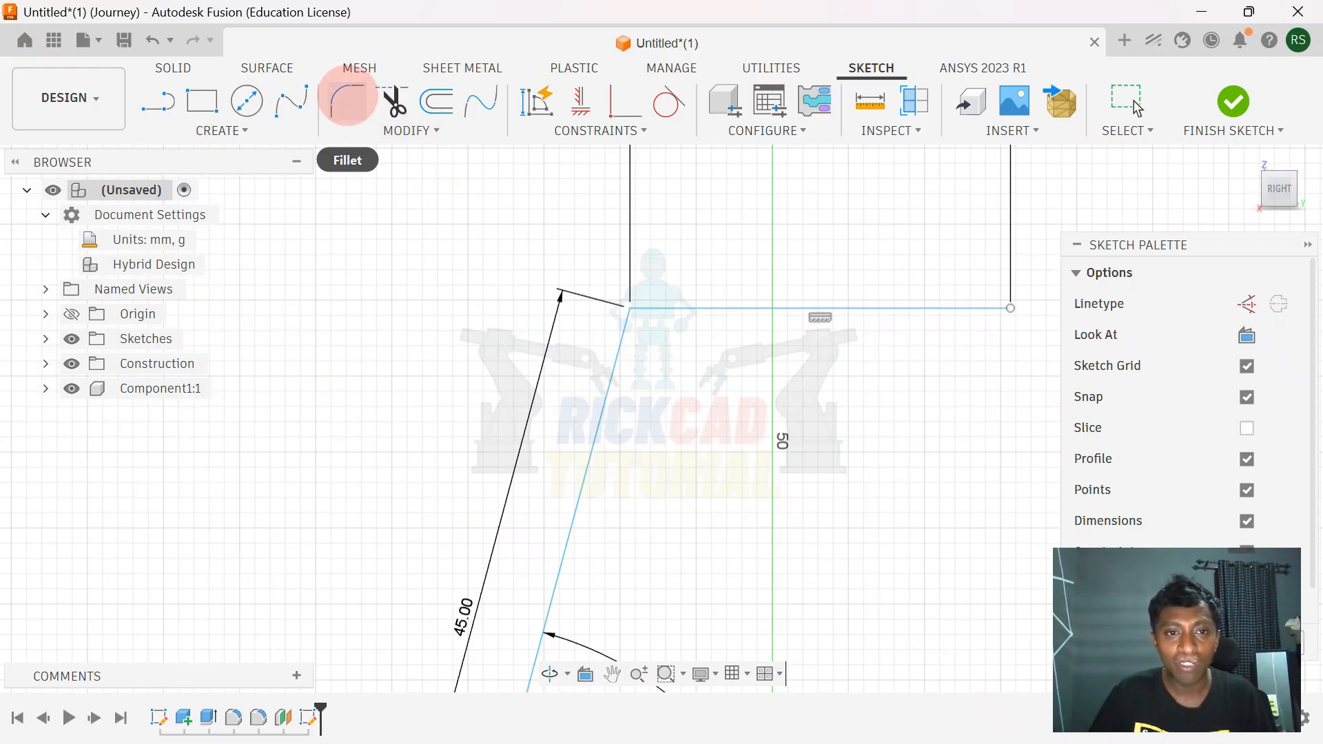
left_click(627, 335)
left_click(693, 306)
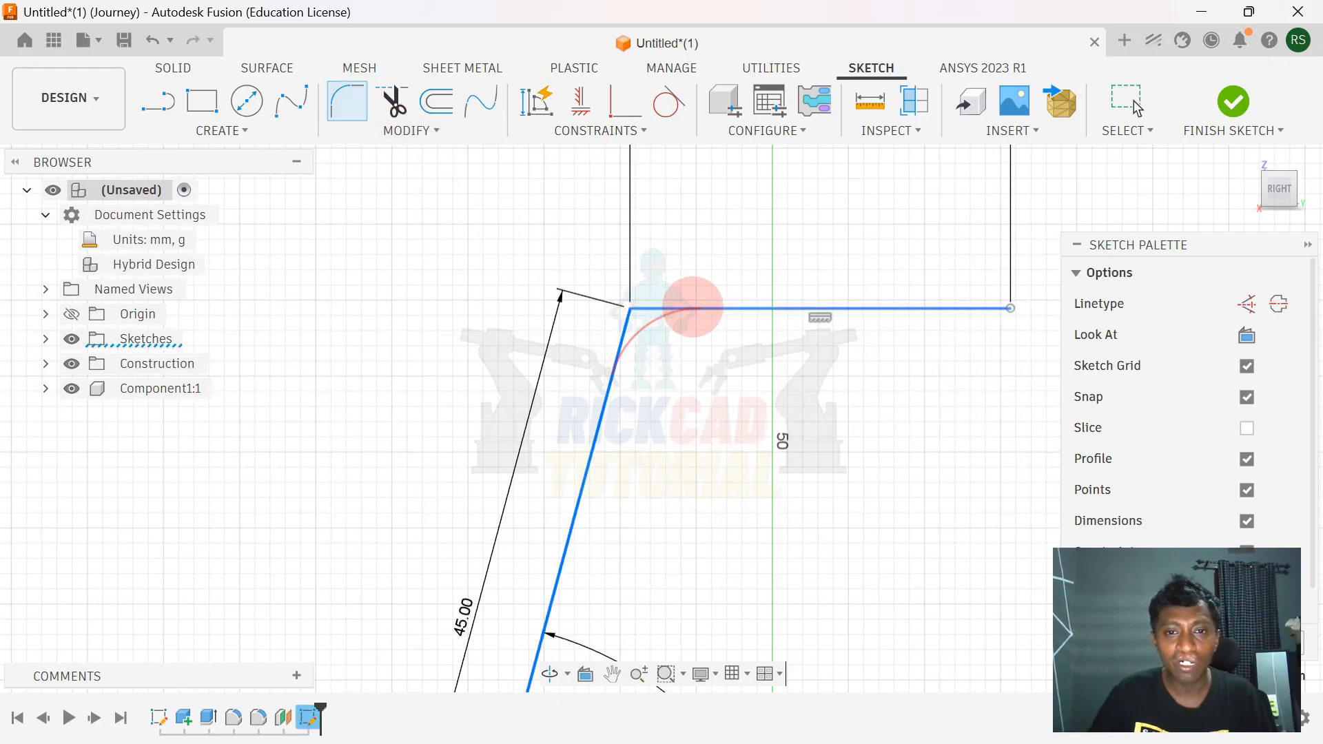
left_click(684, 310)
scroll(691, 405, "down", 3)
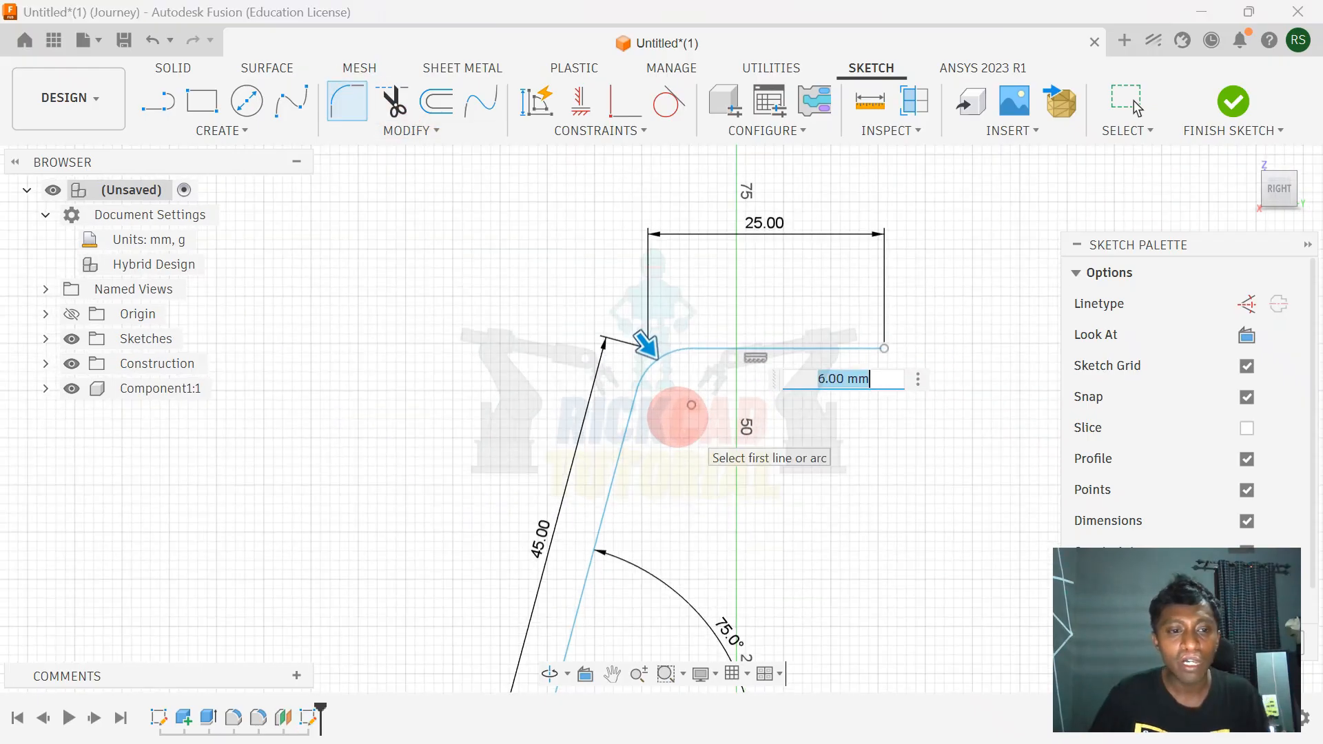
key("Return")
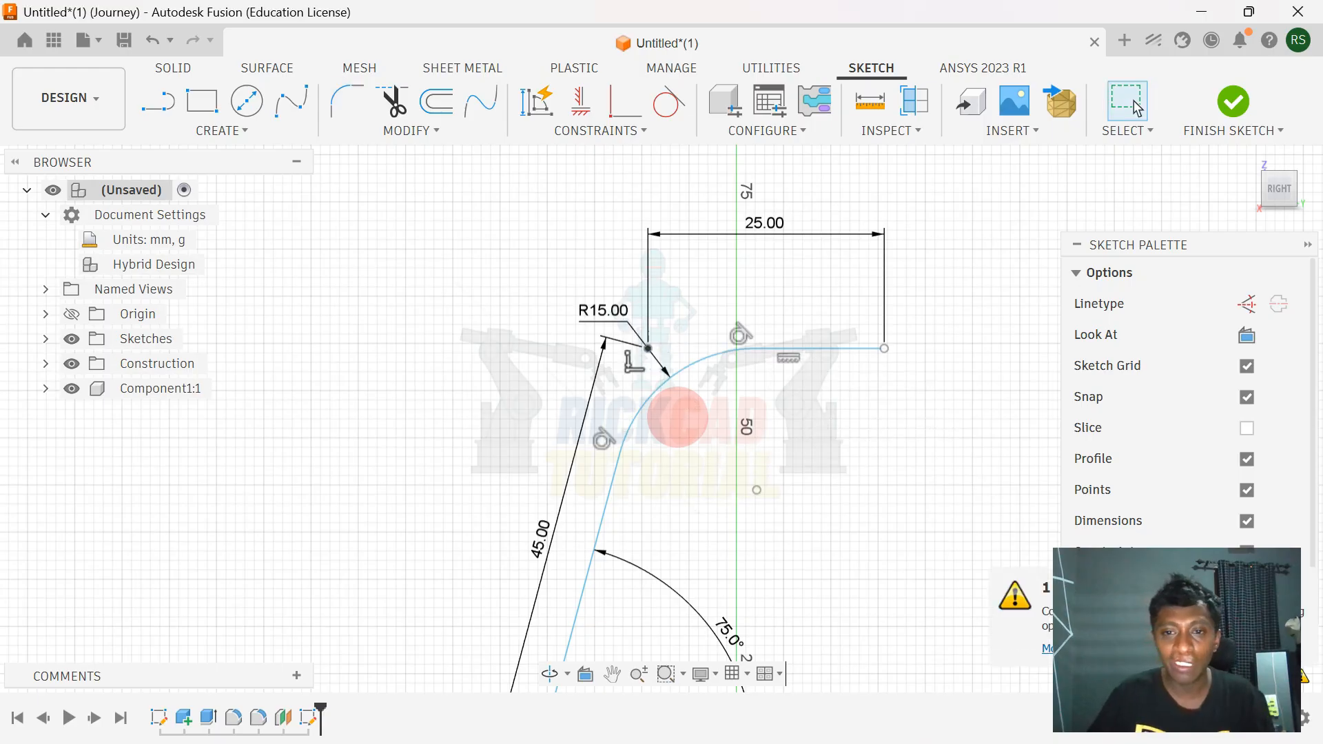
Step: Offset the whole connected arm path by 2 mm toward the inside of the bend
scroll(678, 417, "down", 2)
scroll(729, 438, "up", 1)
middle_click_drag(738, 451, 605, 399)
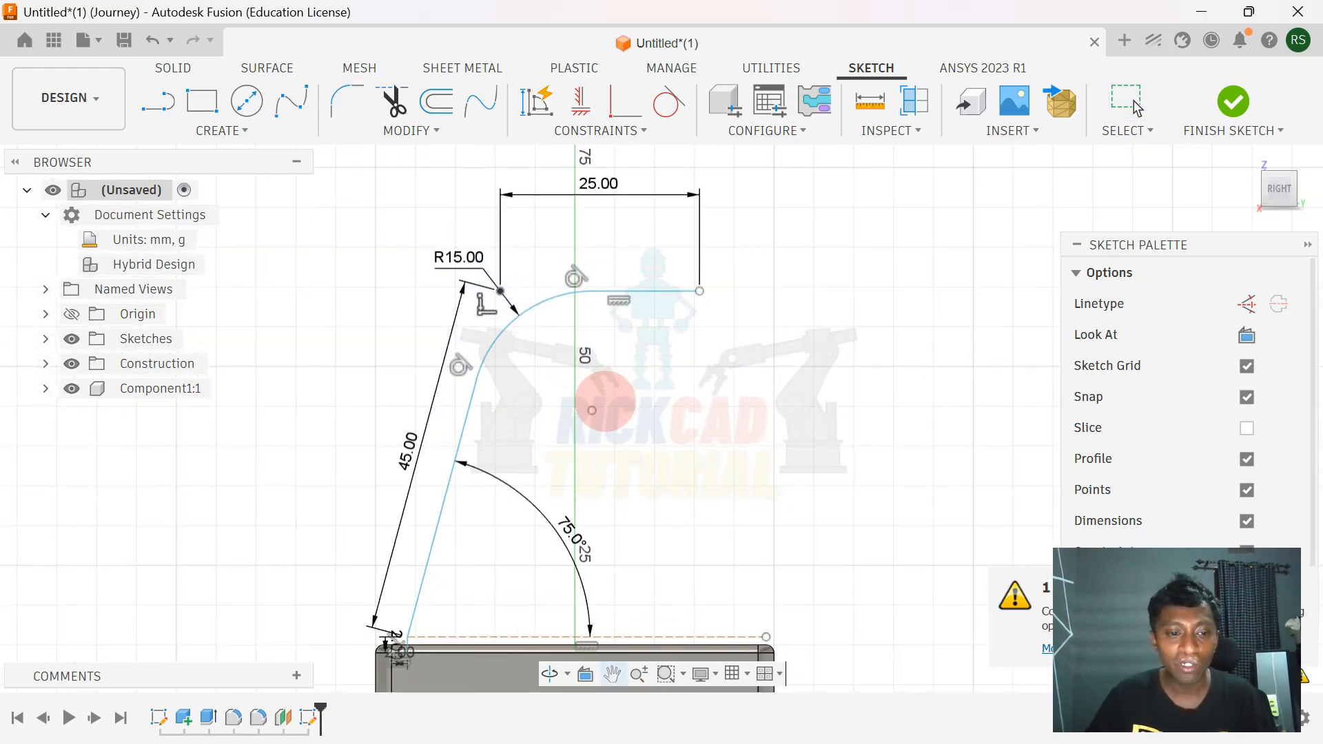
scroll(634, 418, "down", 2)
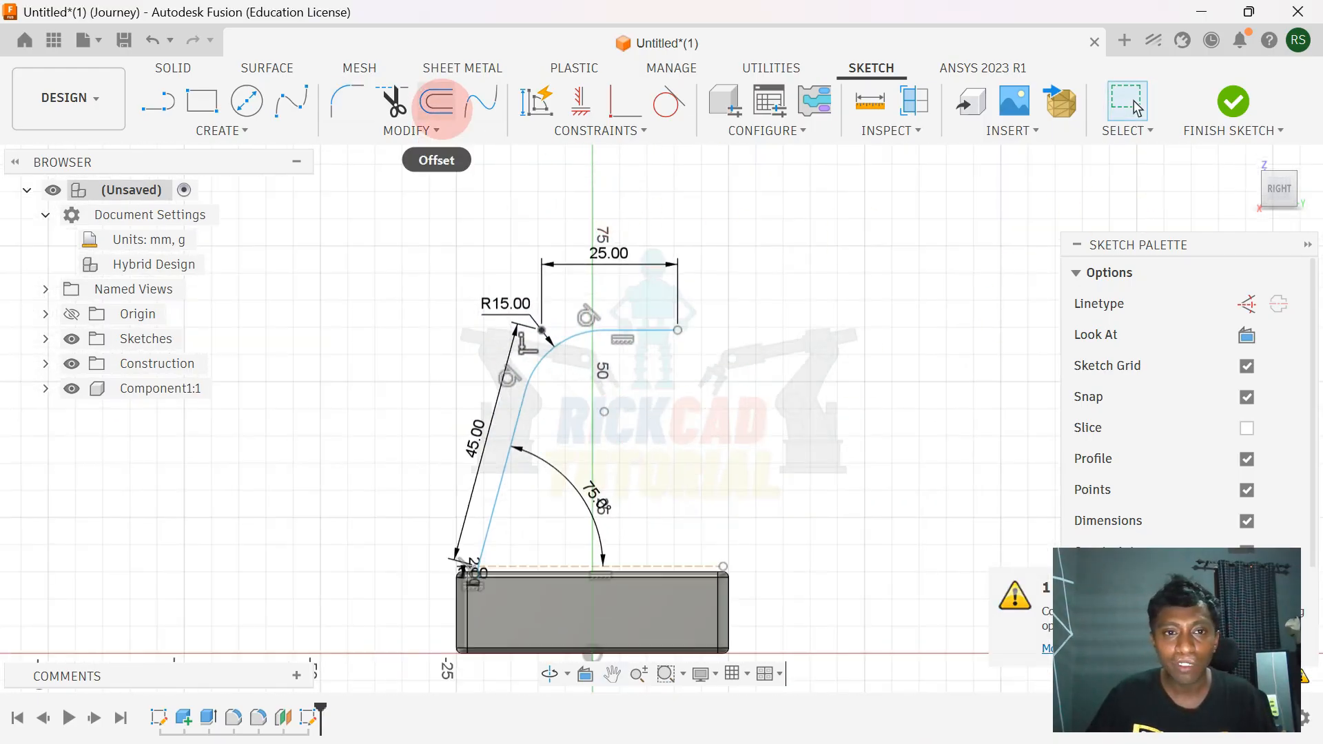
left_click(434, 133)
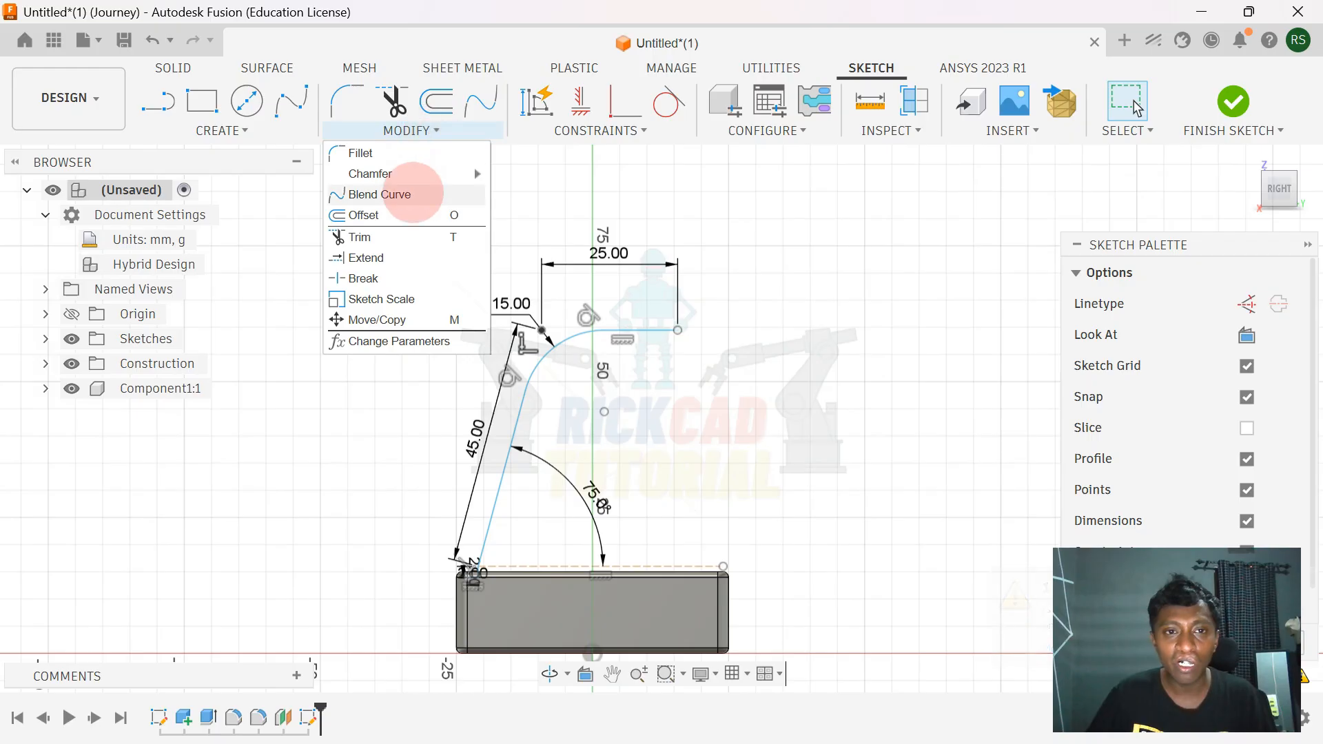
left_click(407, 216)
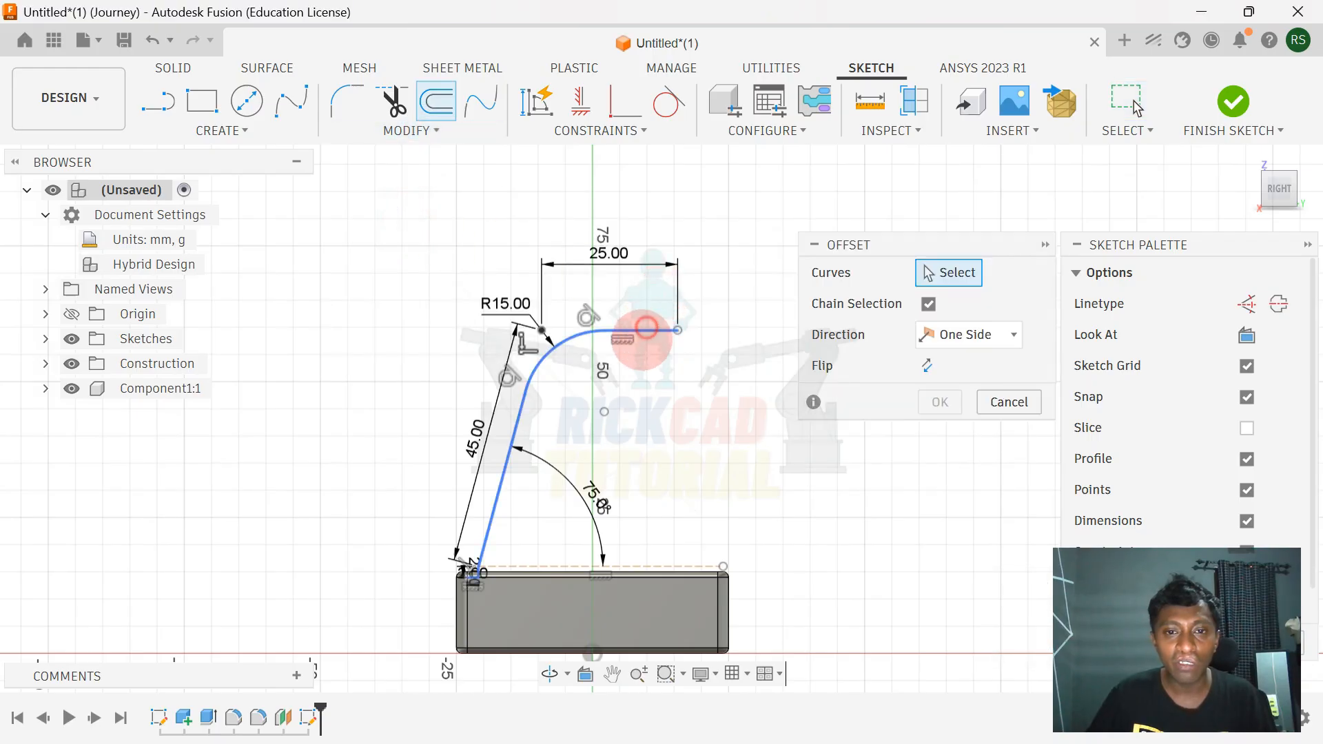
left_click(645, 328)
scroll(620, 338, "up", 2)
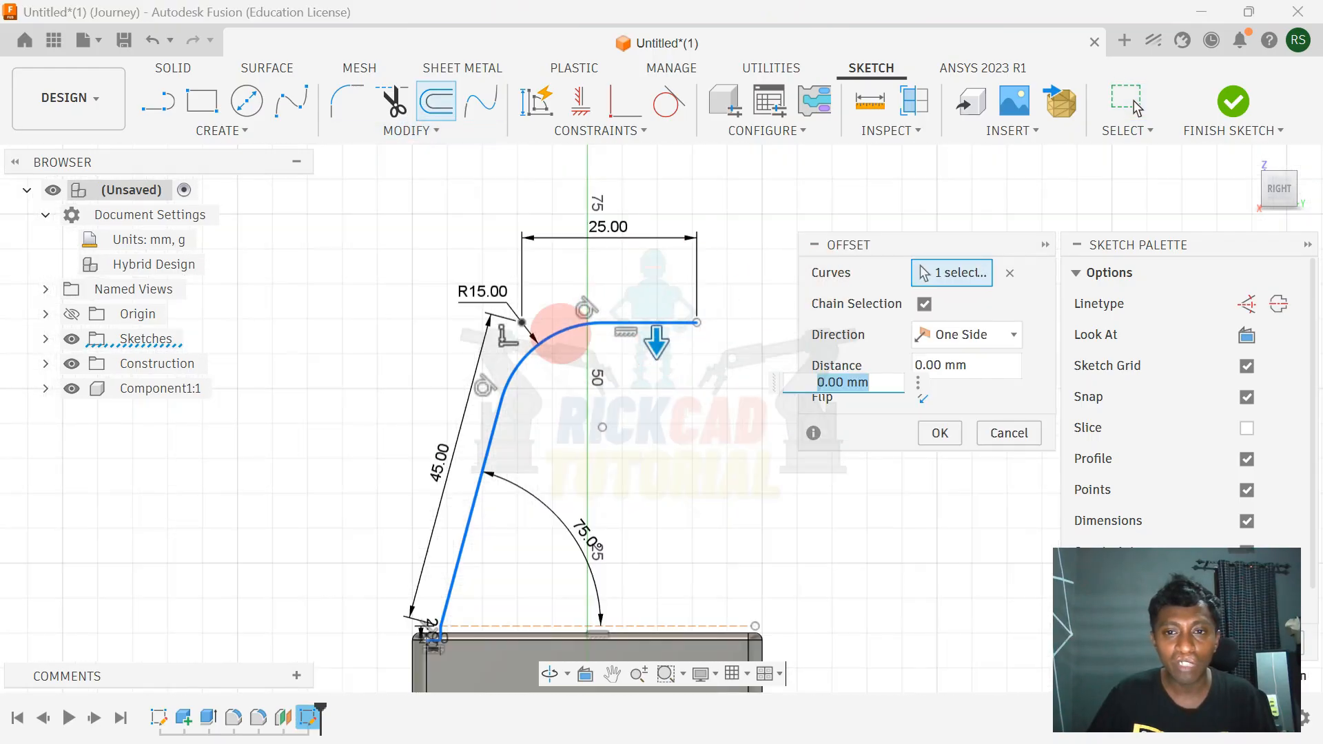
left_click_drag(657, 342, 656, 365)
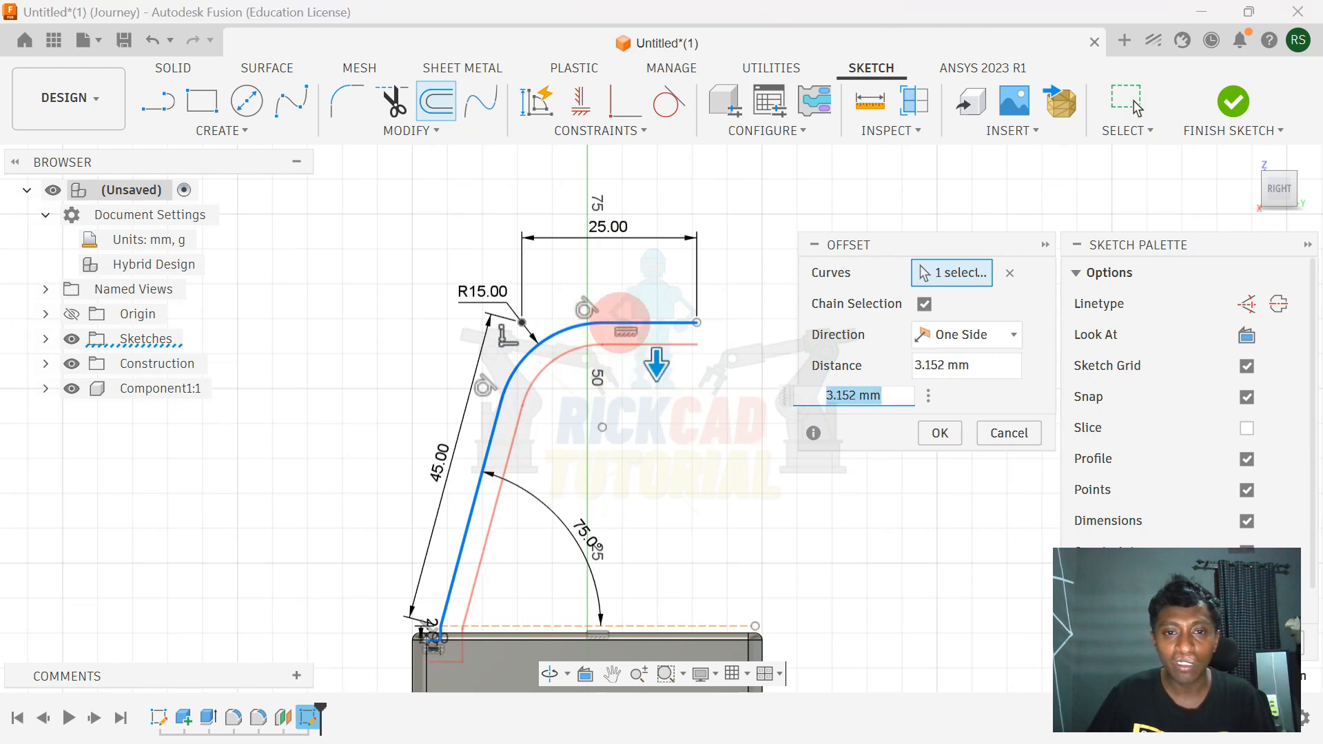
scroll(605, 321, "up", 2)
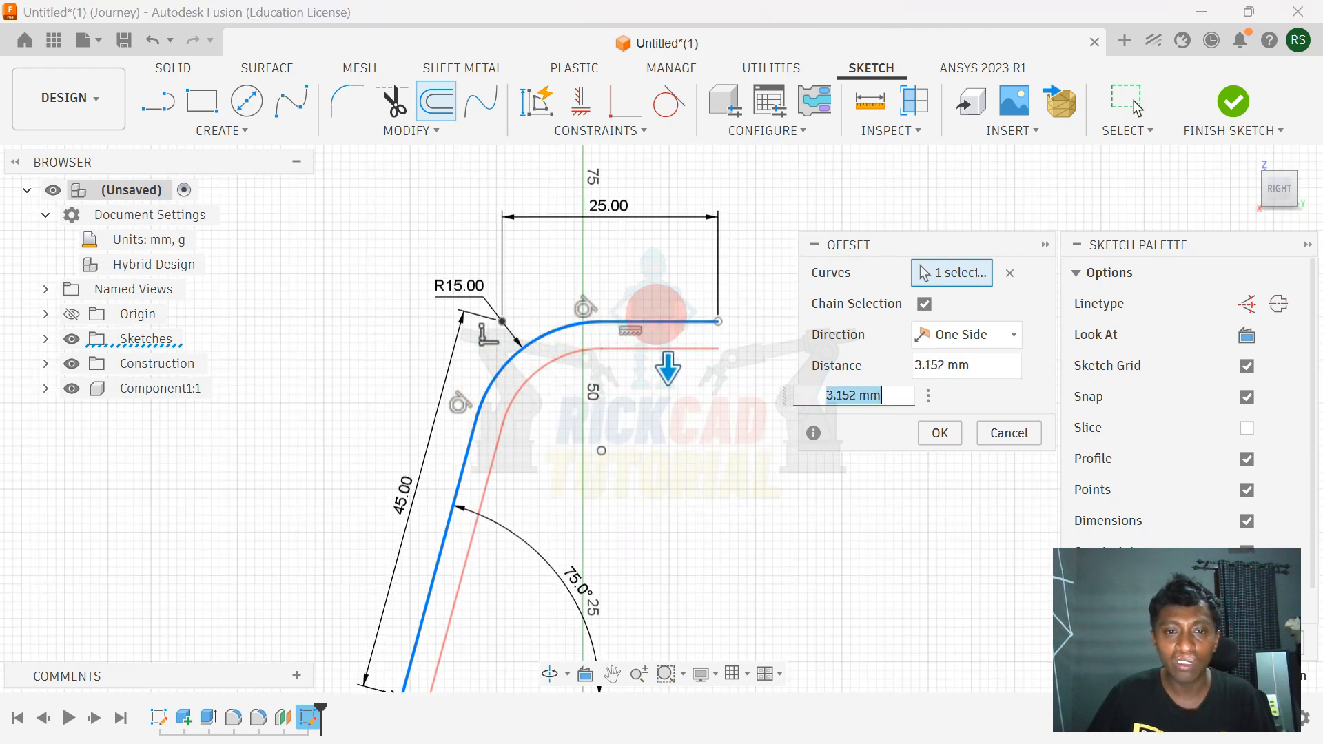
scroll(571, 427, "down", 2)
middle_click_drag(586, 420, 638, 363)
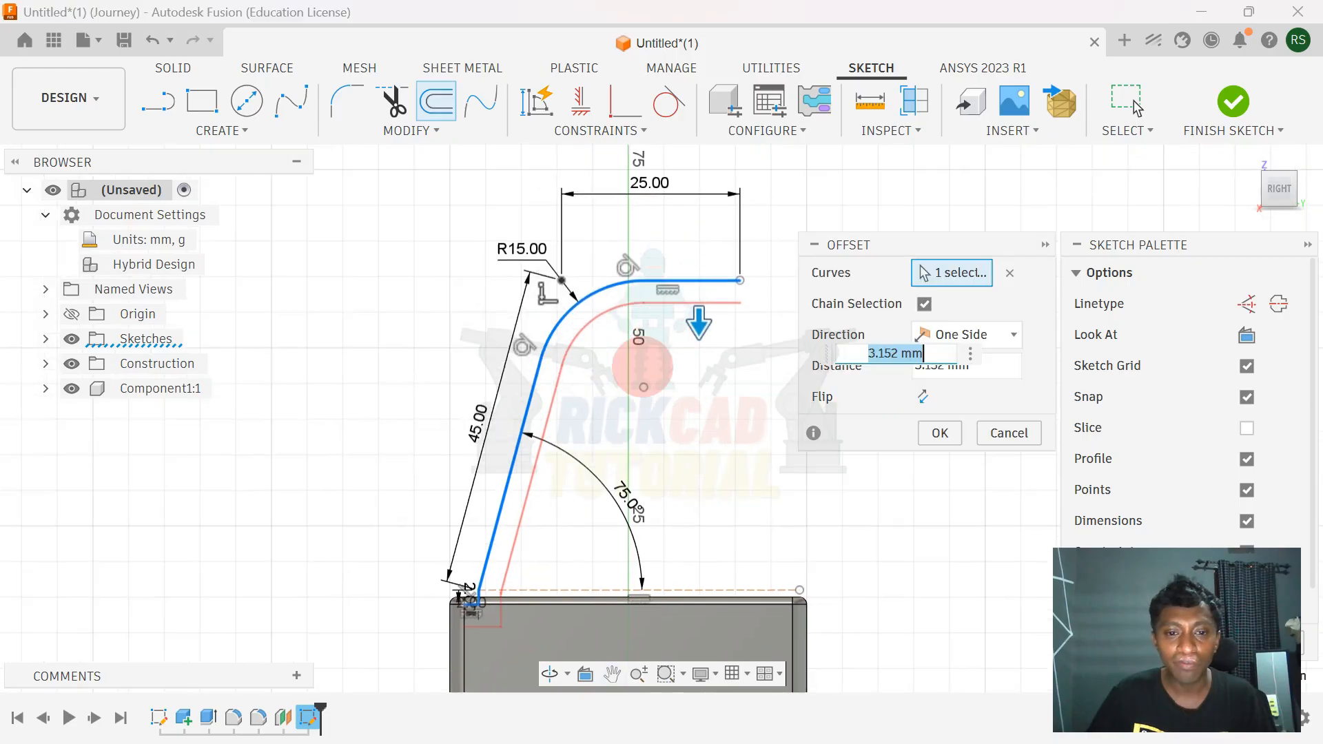
scroll(651, 376, "up", 2)
left_click_drag(711, 311, 711, 291)
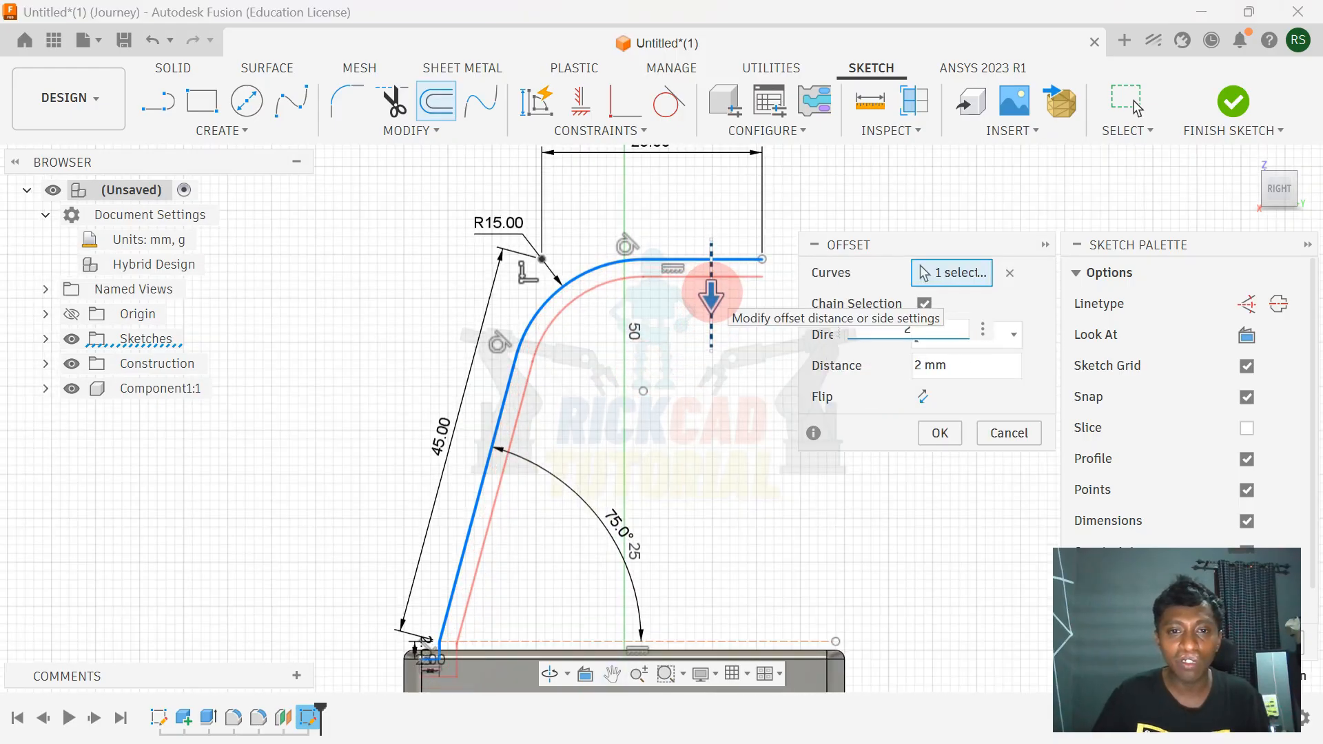
key("Return")
Step: Close the free upper end of the arm profile with a 2 mm vertical line joining the two parallel lines
scroll(735, 286, "up", 2)
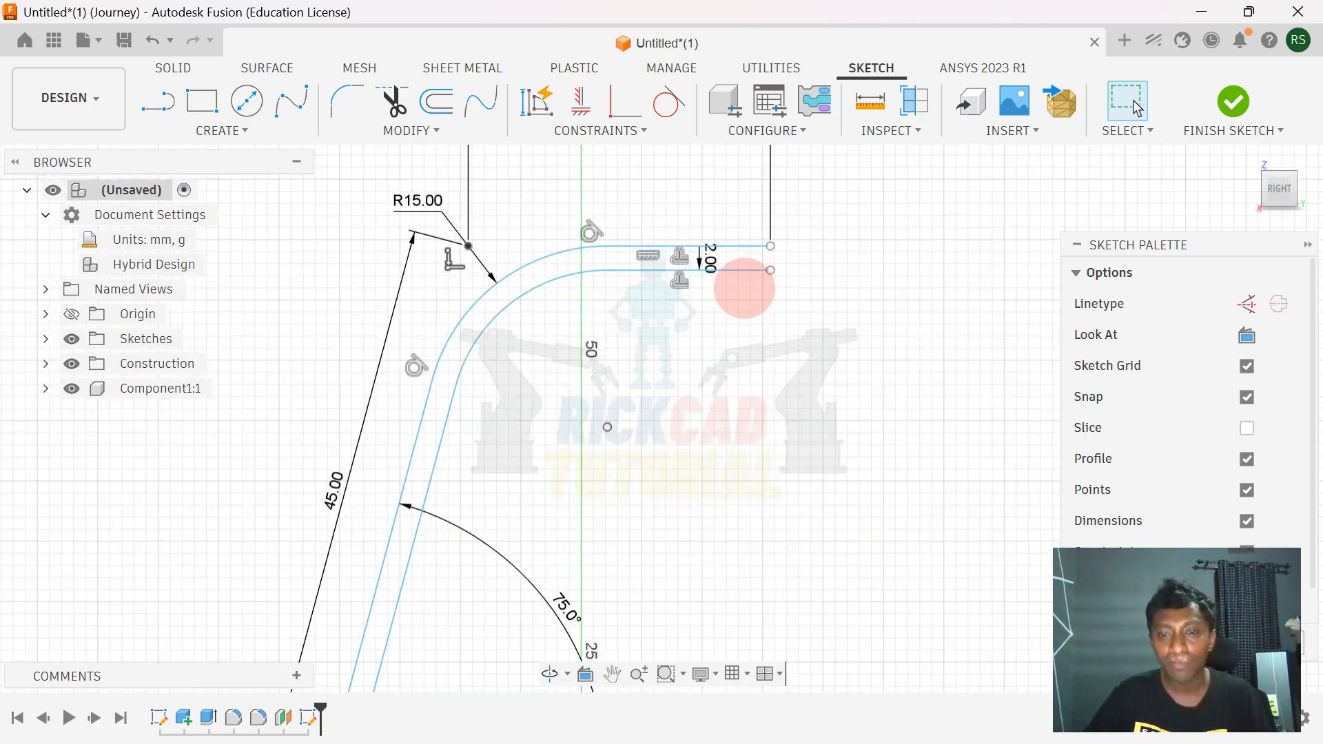
key("l")
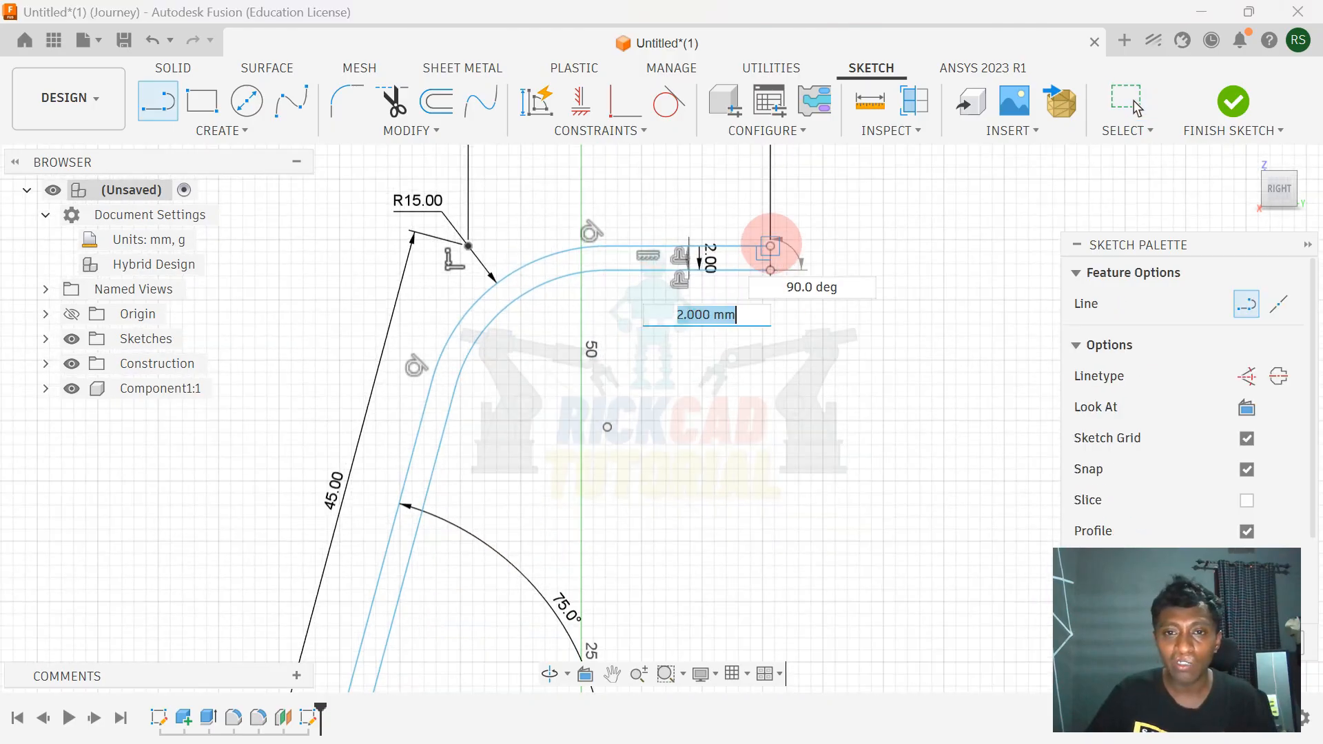
left_click(770, 246)
Step: Close the arm profile at the base with a 2 mm horizontal line ending at the original path's lower corner
middle_click_drag(555, 469, 733, 247)
middle_click_drag(495, 570, 602, 434)
scroll(602, 434, "up", 4)
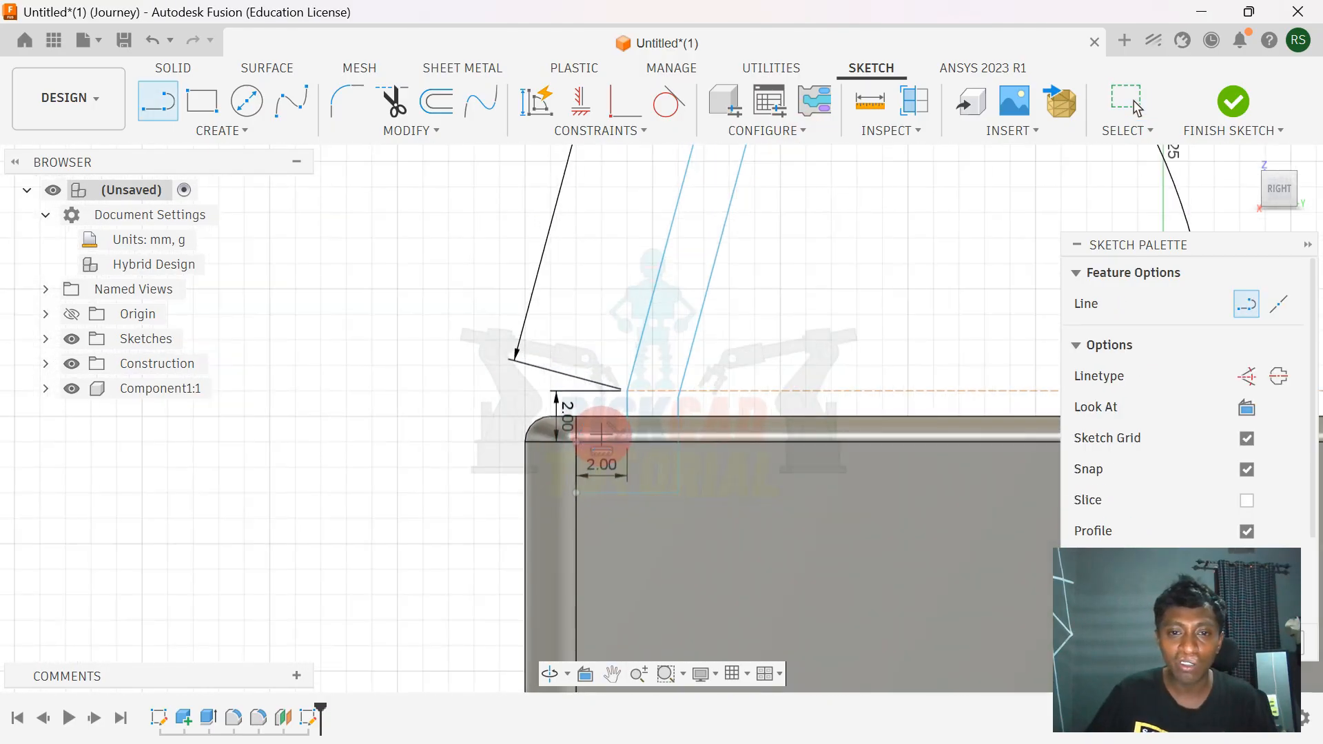
scroll(602, 434, "up", 3)
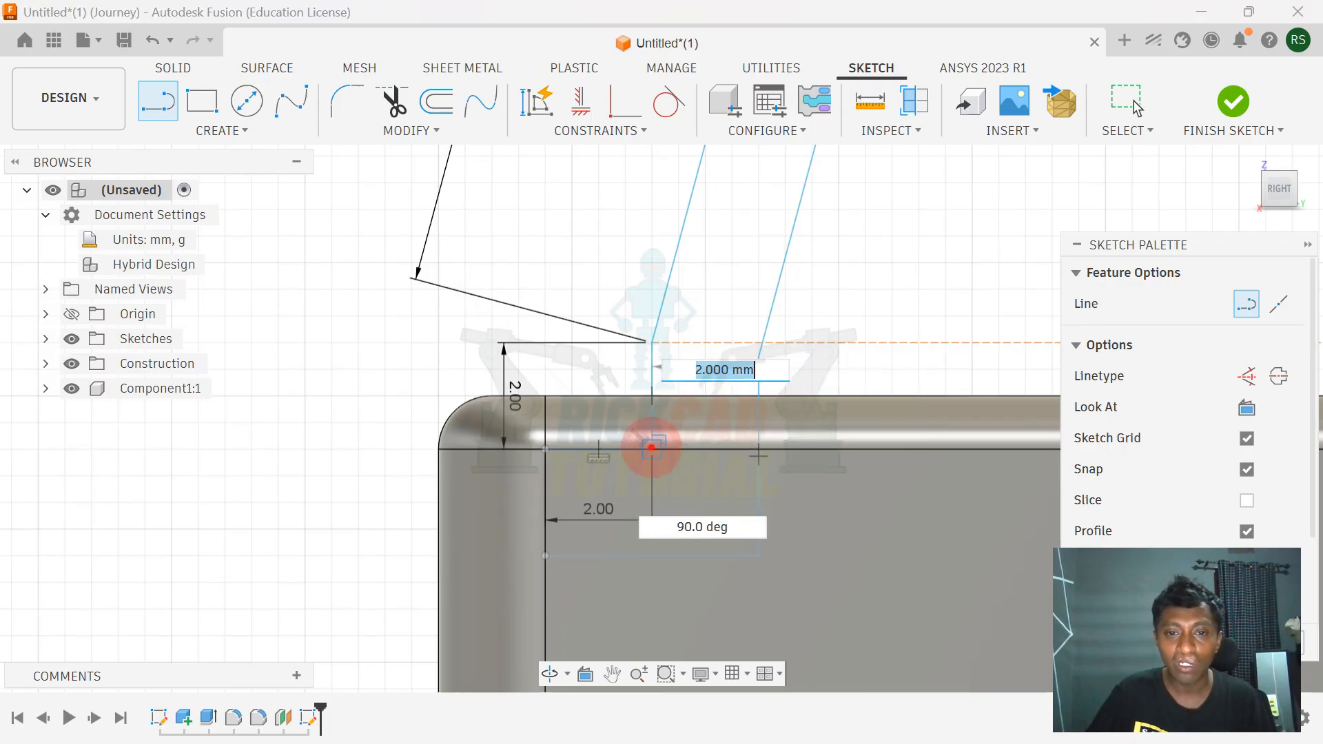
left_click(651, 448)
right_click(652, 448)
left_click(715, 448)
scroll(857, 283, "down", 3)
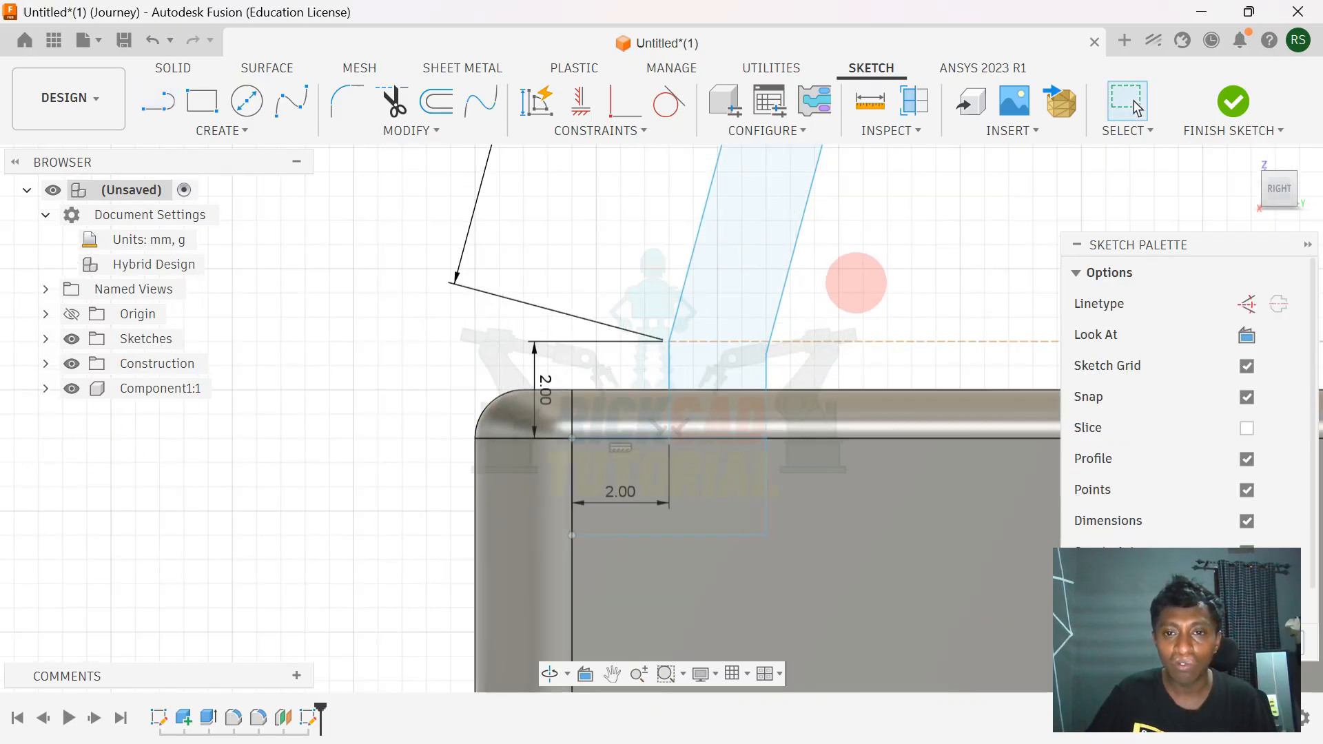
Step: Examine the closed arm profile along its full length, from the base block to the upper tip
middle_click_drag(863, 259, 714, 458)
scroll(710, 365, "down", 1)
middle_click_drag(709, 365, 680, 470)
scroll(757, 352, "down", 2)
mouse_move(756, 352)
middle_mouse_down()
mouse_move(704, 438)
mouse_move(724, 452)
mouse_move(763, 412)
middle_mouse_up()
scroll(723, 352, "down", 1)
scroll(780, 343, "down", 1)
scroll(761, 309, "down", 1)
middle_click_drag(779, 255, 729, 414)
scroll(742, 412, "down", 1)
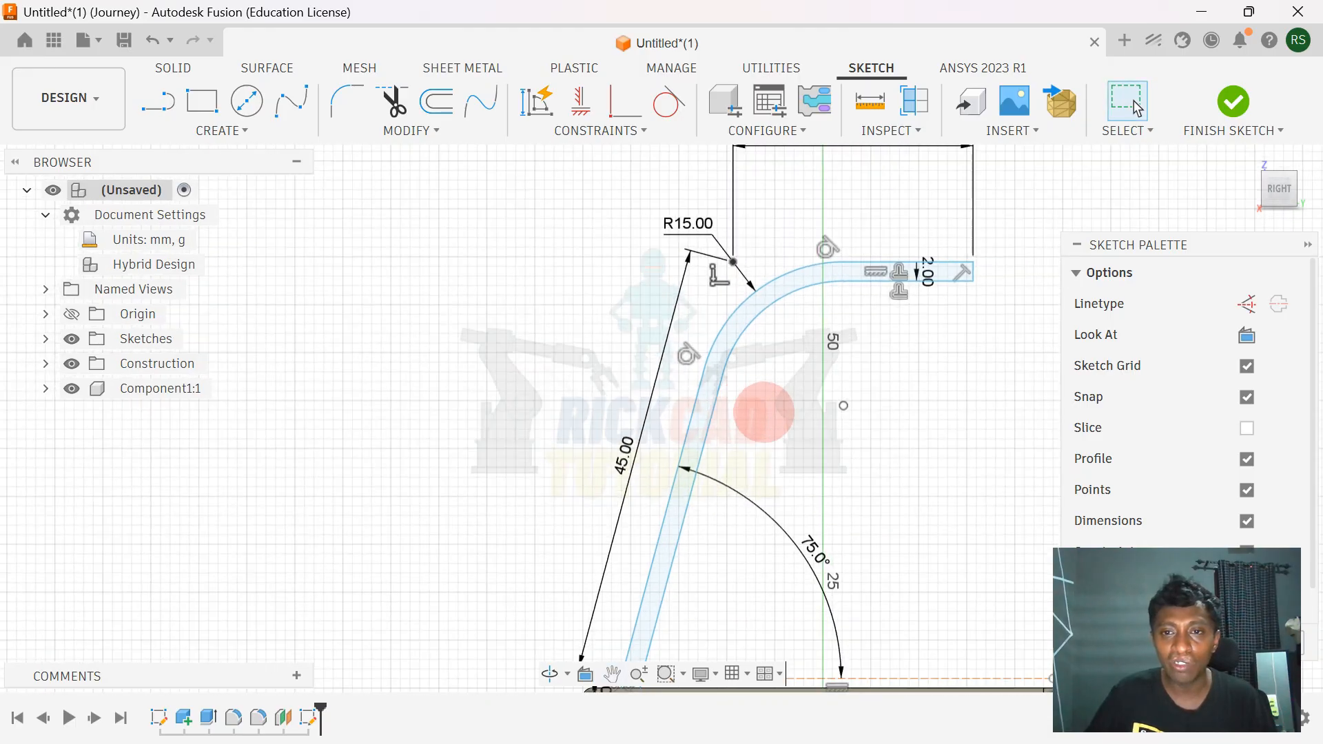
middle_click_drag(850, 465, 764, 341)
scroll(761, 346, "down", 2)
scroll(692, 348, "up", 3)
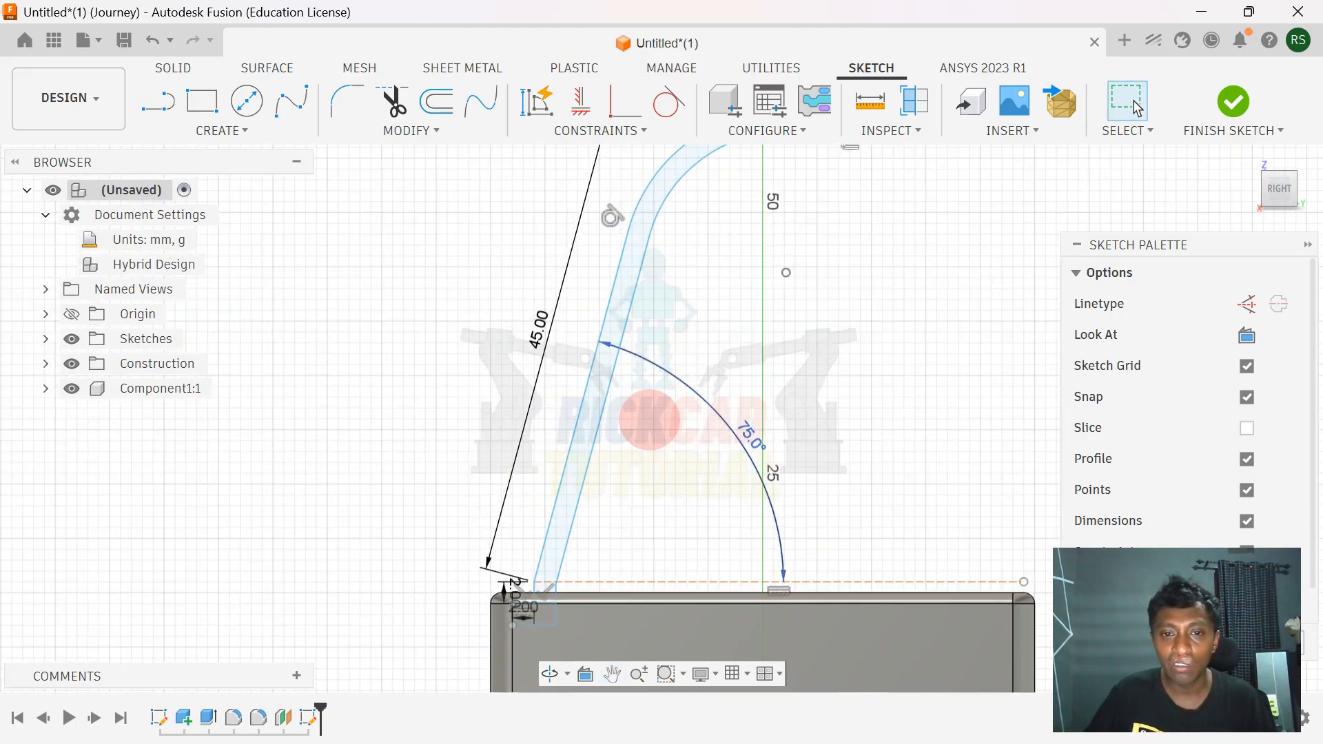
scroll(682, 460, "down", 2)
scroll(740, 387, "down", 2)
Step: Finish the sketch and extrude the arm profile by -5 mm, with the operation set to Join
left_click(1234, 101)
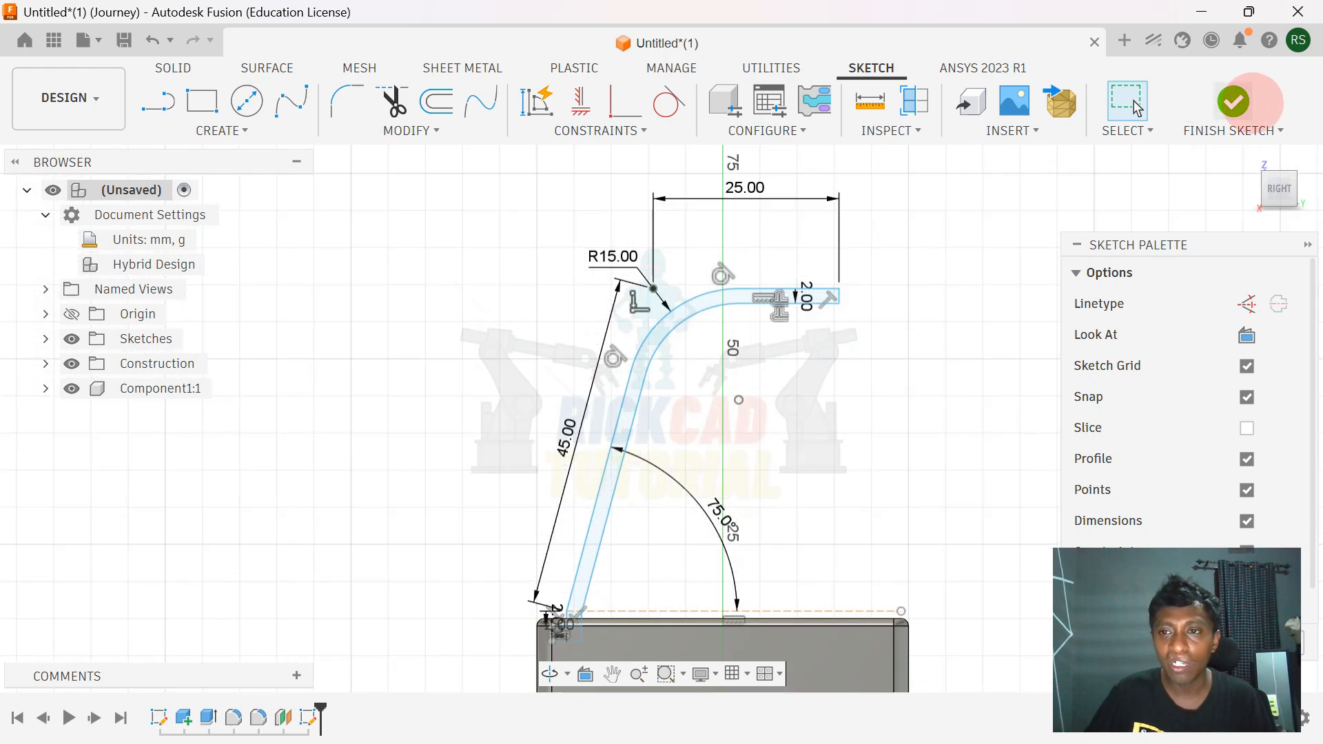
left_click(1248, 157)
scroll(552, 384, "up", 4)
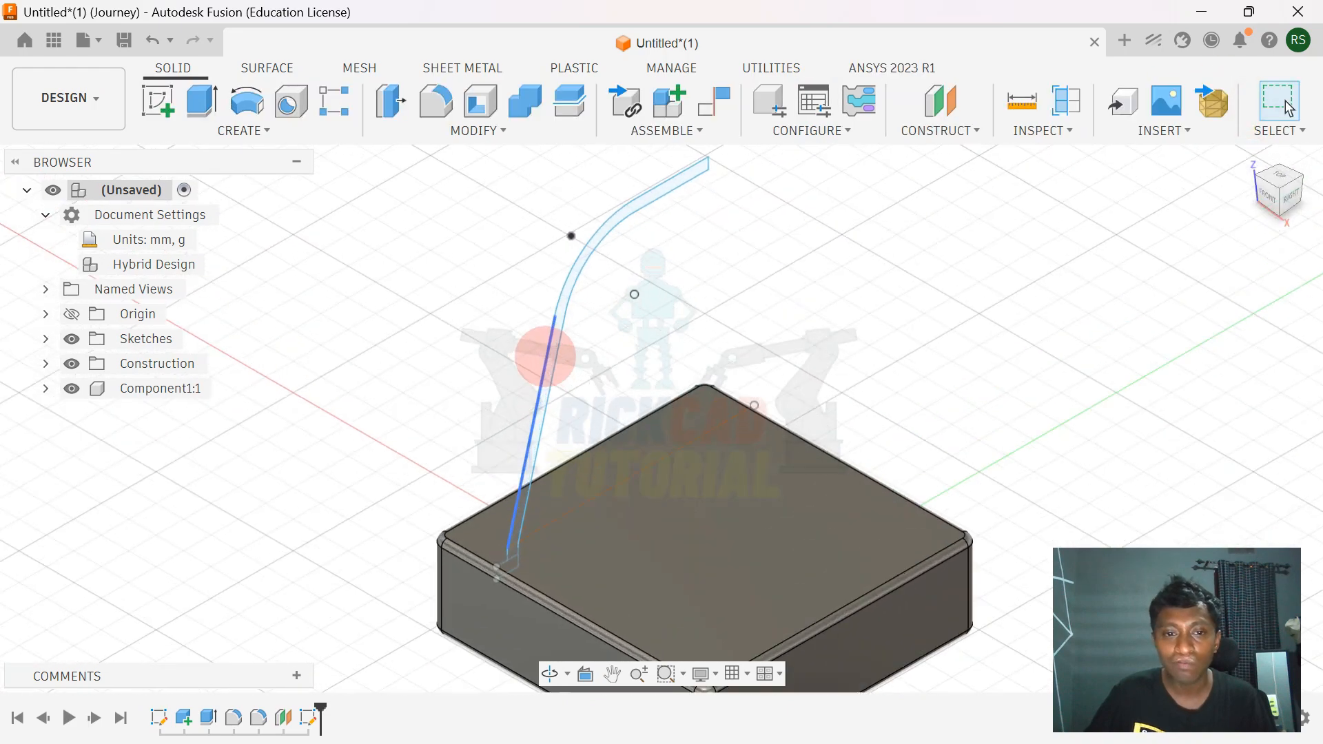
key("e")
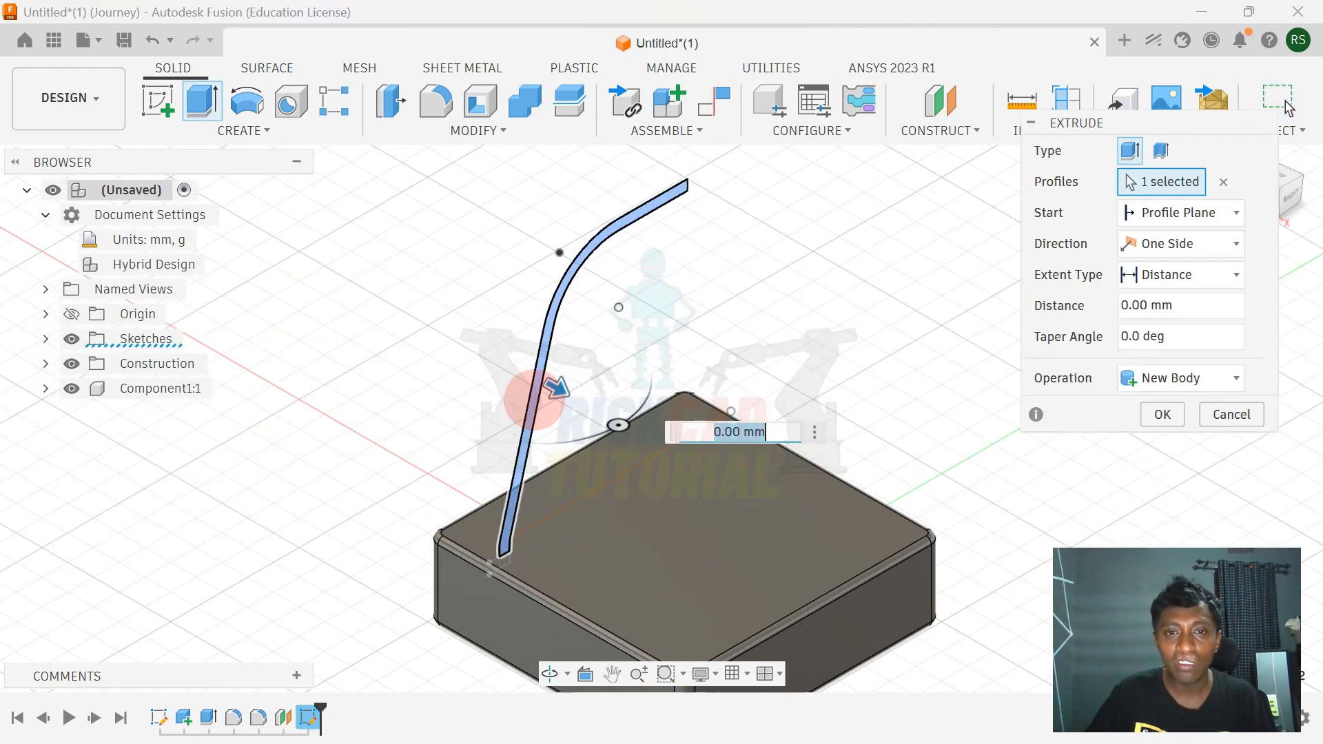
left_click_drag(537, 390, 505, 359)
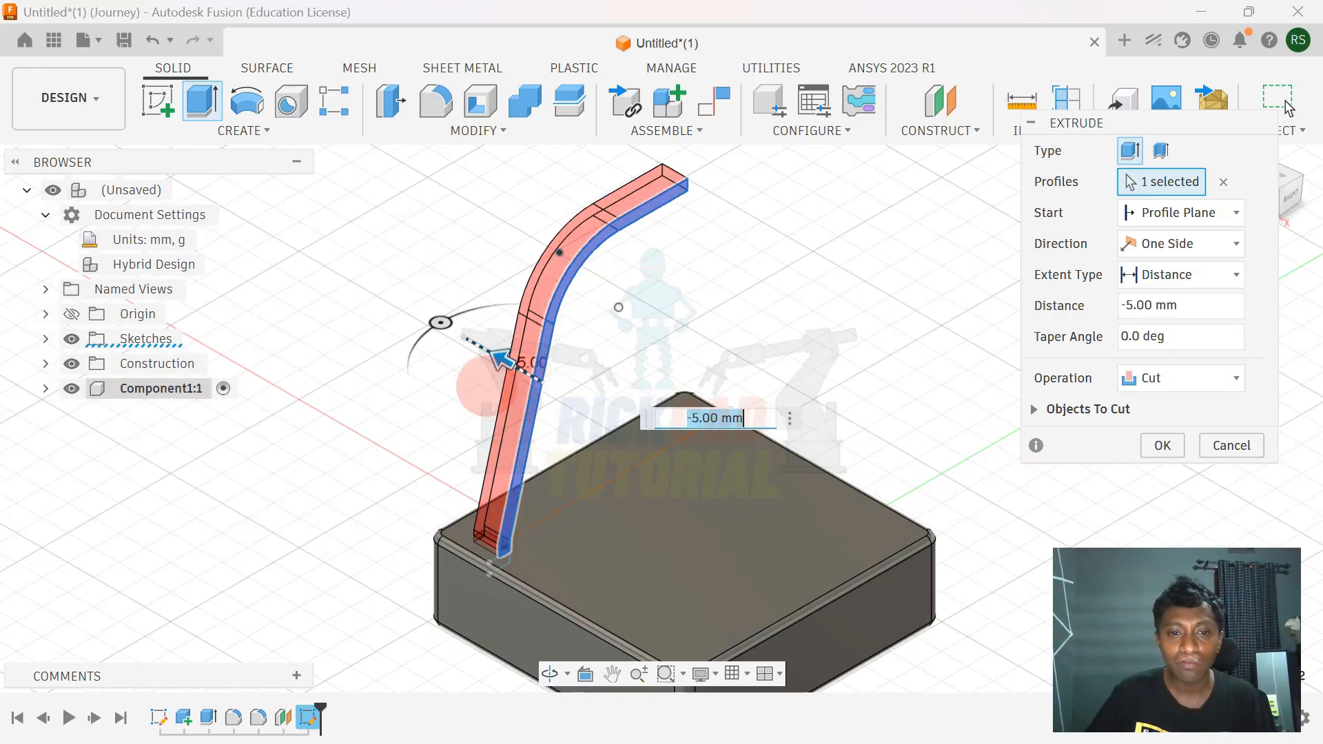
left_click(1152, 378)
left_click(1156, 407)
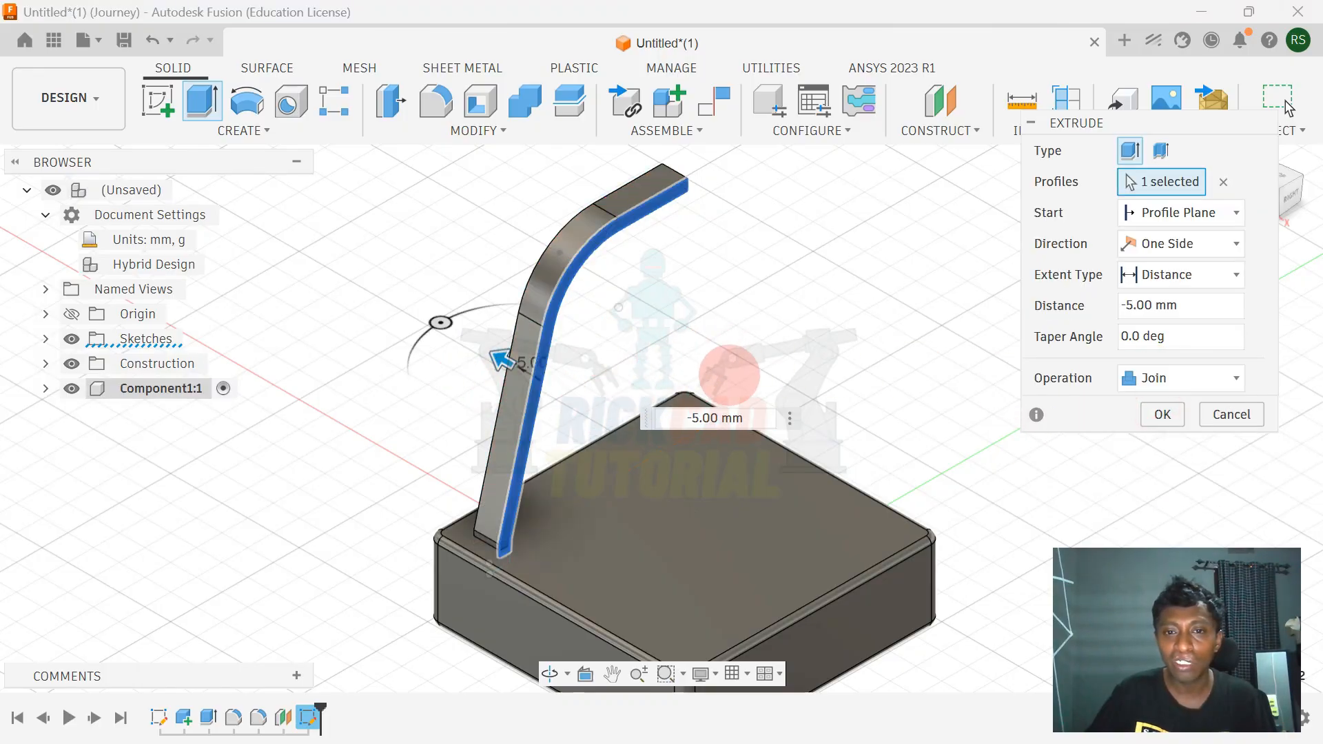
Step: Compare the extruded arm preview with the reference photo of the watch stand and accept the extrusion
middle_click_drag(703, 358, 848, 348, "shift")
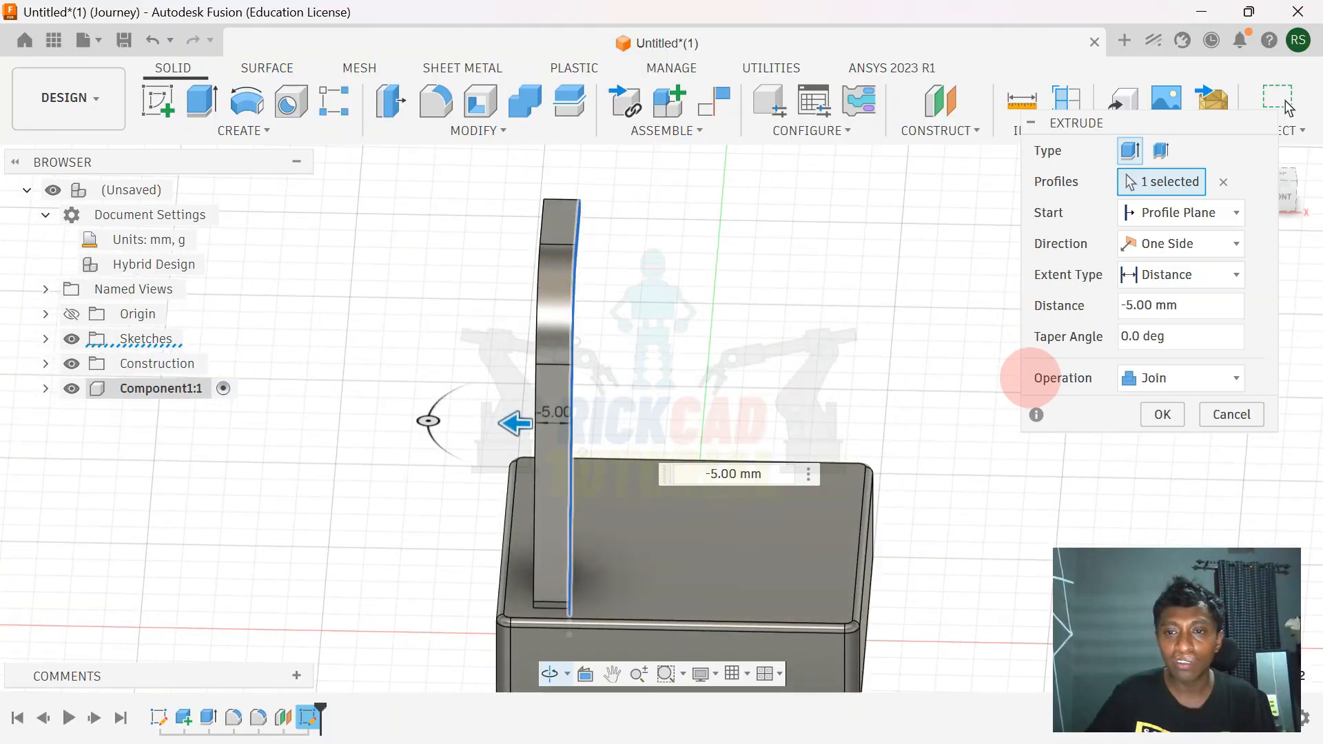
mouse_move(648, 328)
middle_mouse_down("shift")
mouse_move(473, 337)
mouse_move(632, 319)
middle_mouse_up("shift")
key("alt+Tab")
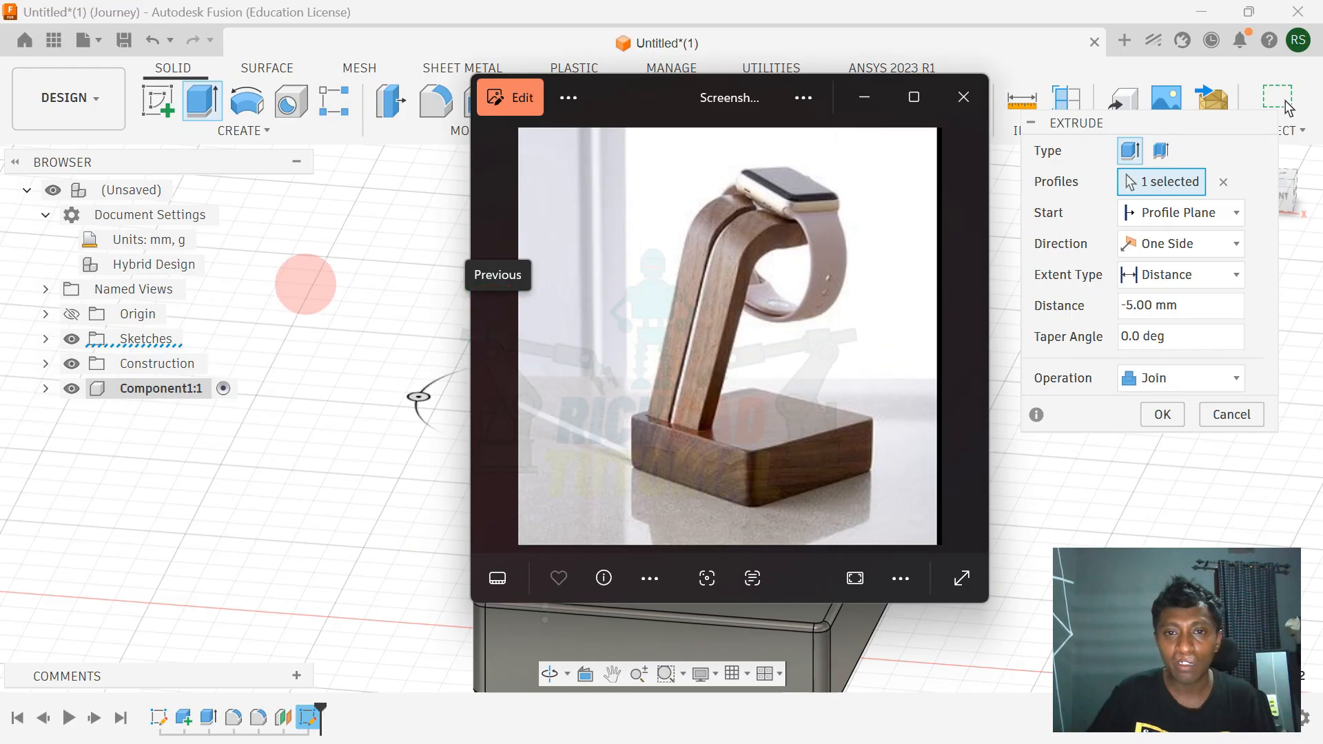
key("alt+Tab")
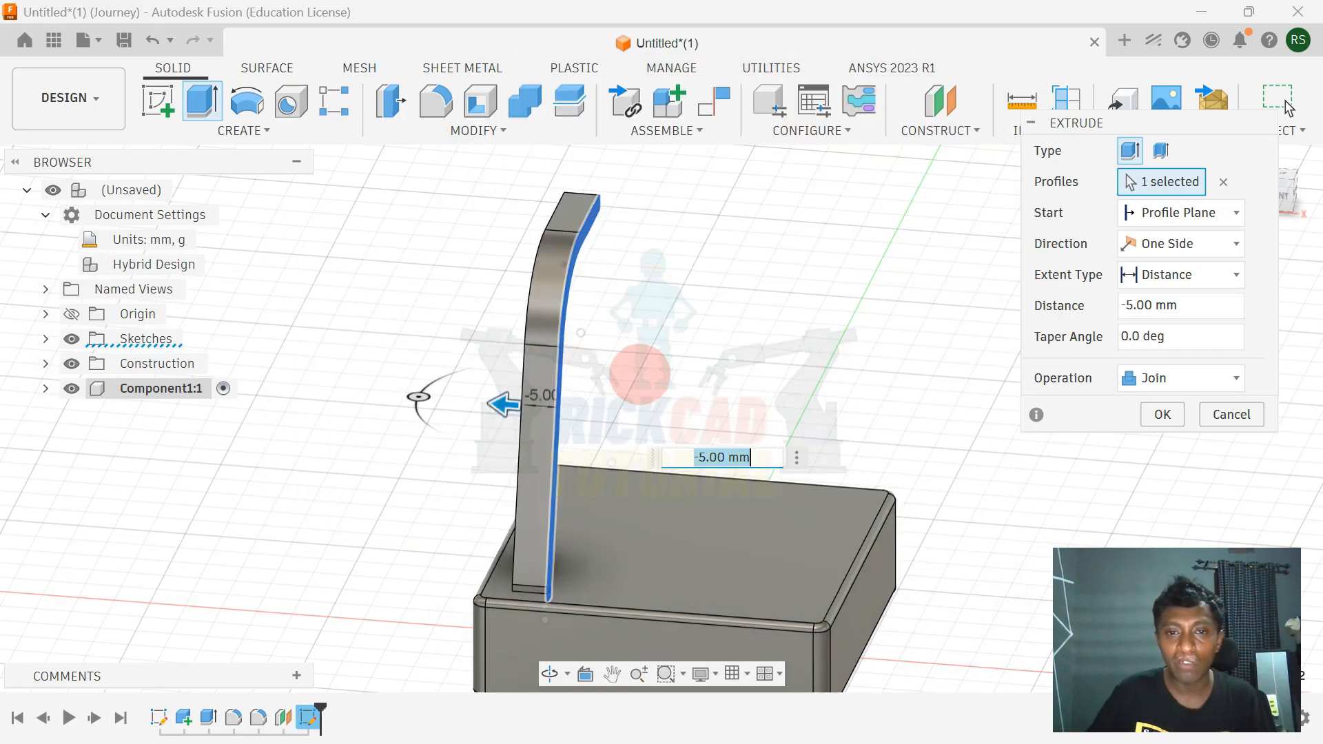
middle_click_drag(579, 388, 917, 448, "shift")
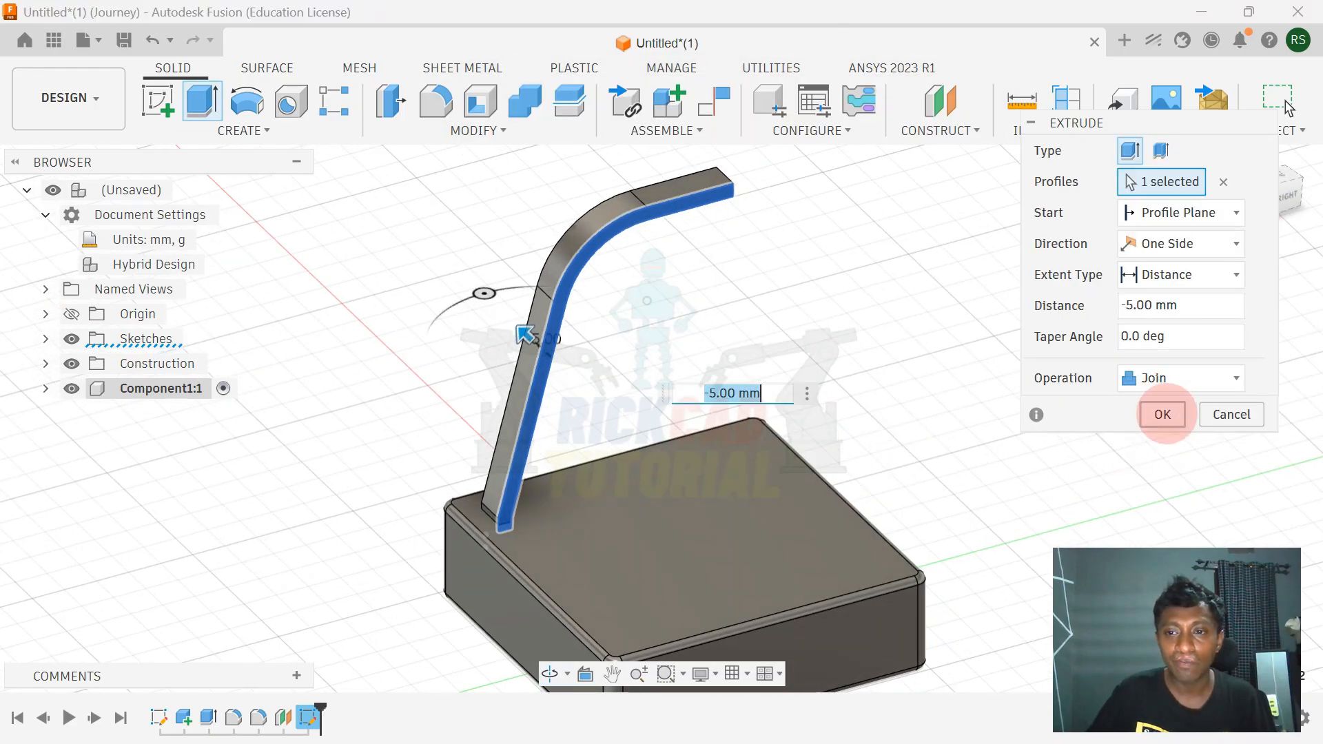
left_click(1162, 414)
Step: Extrude the arm's long side face by 15 mm as a join, checking the reference photo for the arm's width
scroll(984, 423, "down", 1)
scroll(483, 441, "up", 5)
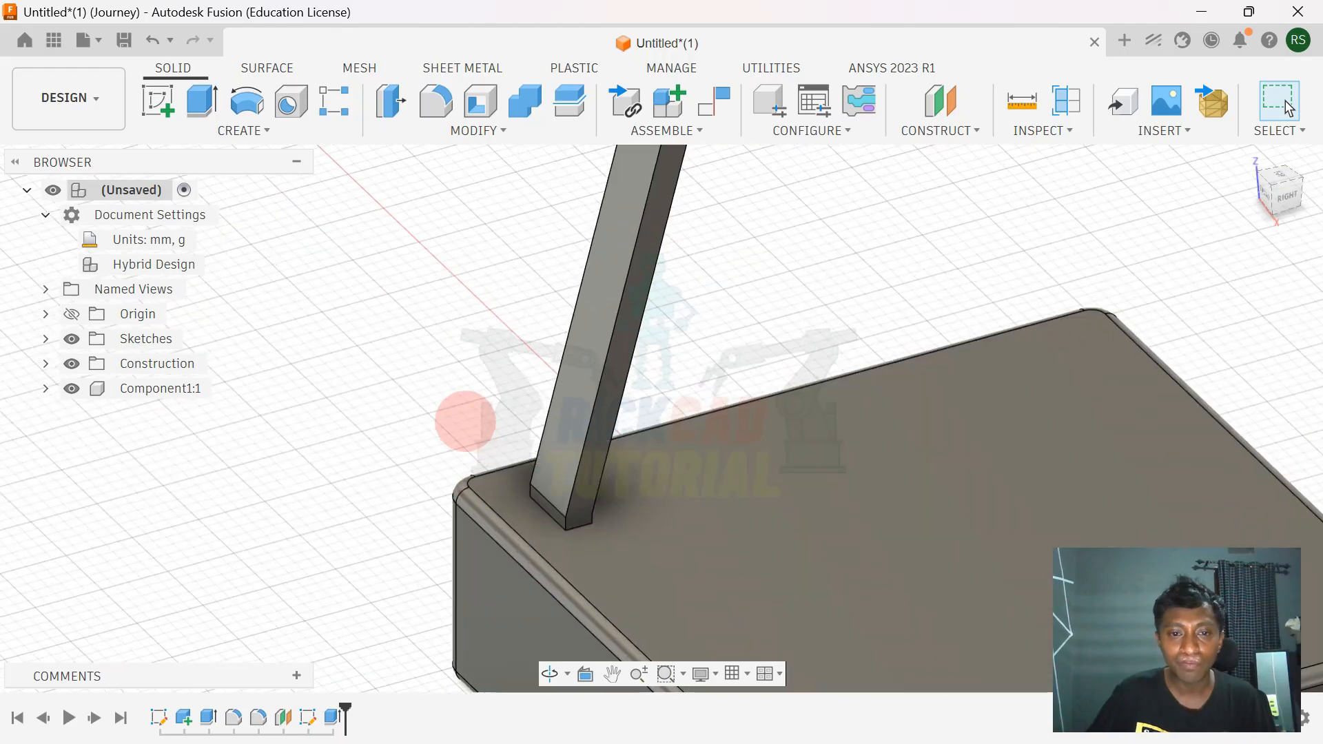
scroll(465, 421, "down", 5)
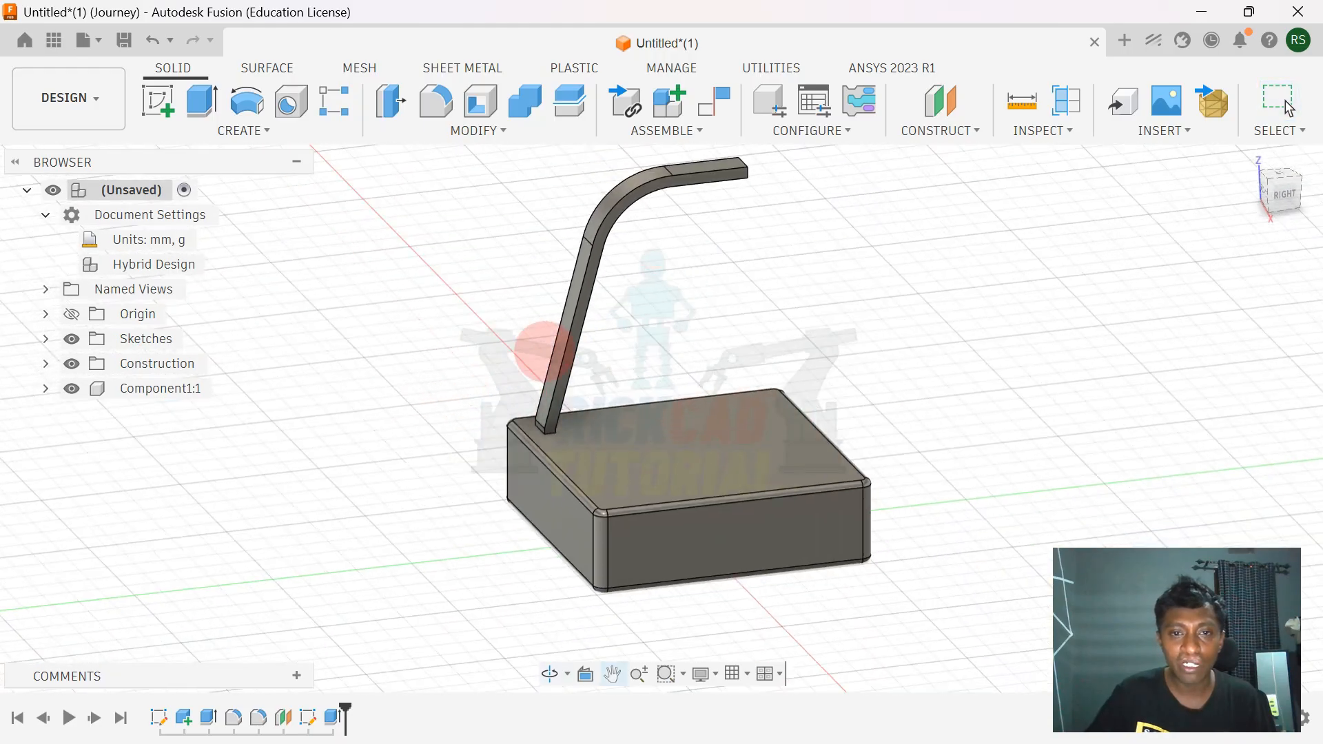
middle_click_drag(541, 352, 507, 165, "shift")
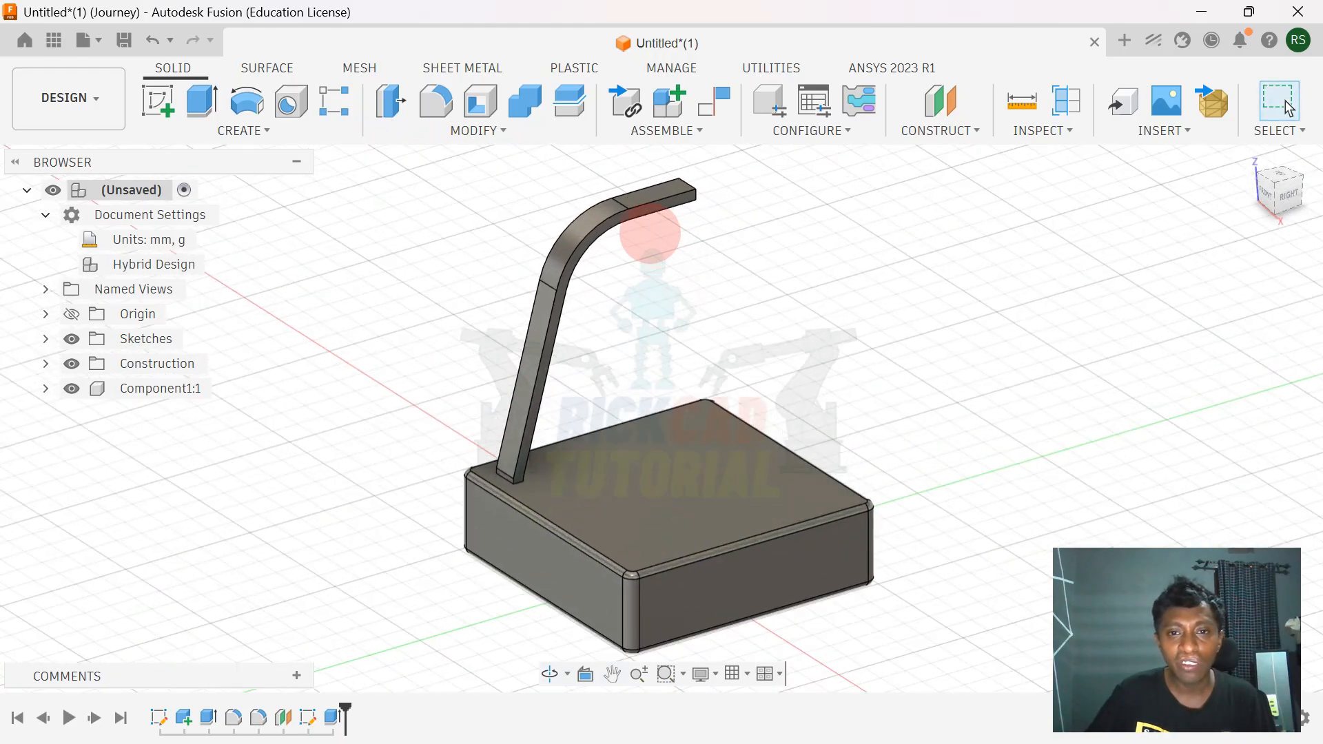
key("e")
scroll(629, 180, "up", 5)
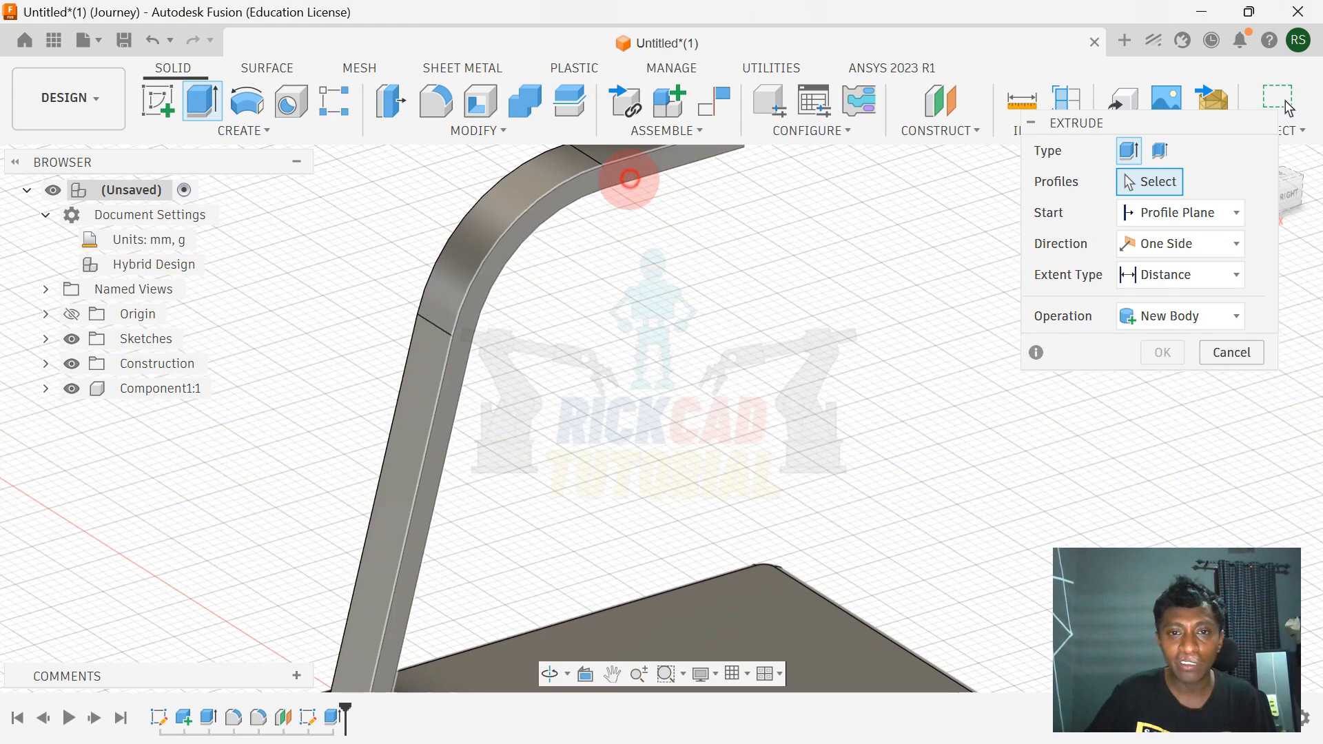
left_click(630, 181)
scroll(631, 262, "down", 5)
key("alt+Tab")
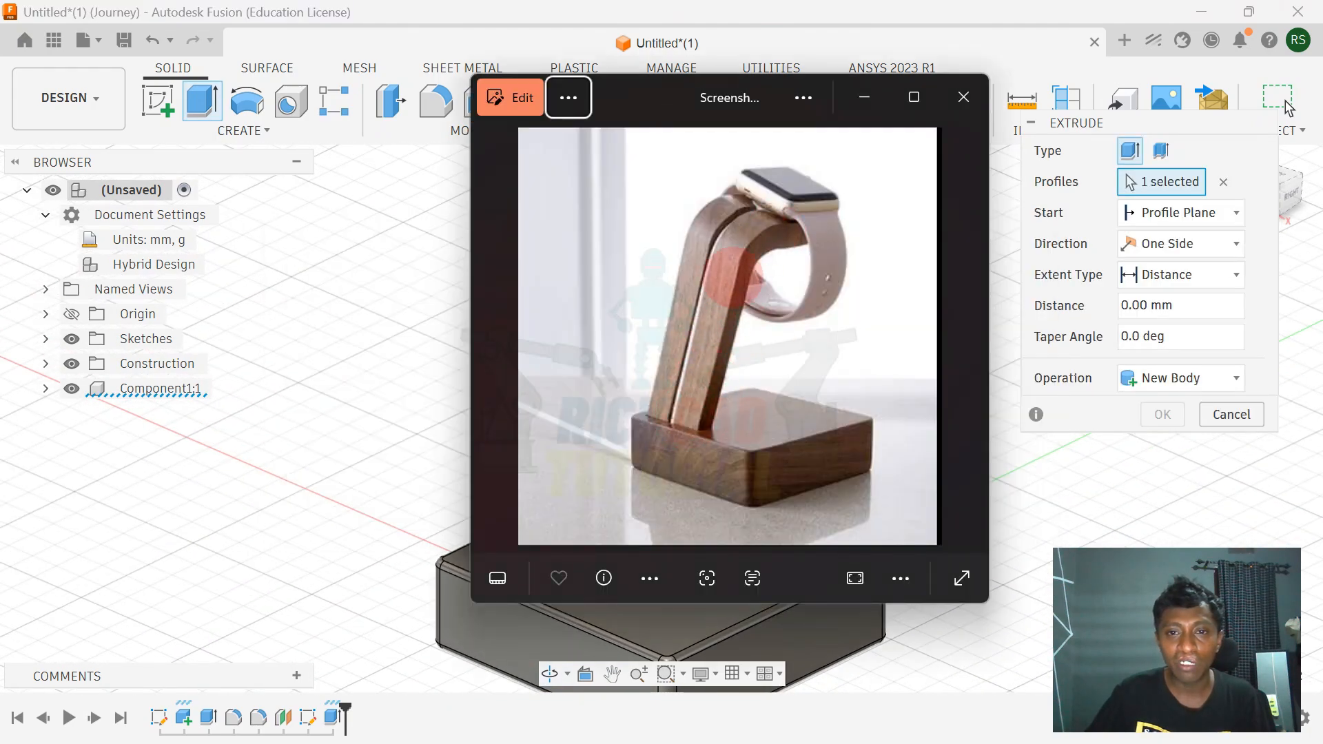
key("alt+Tab")
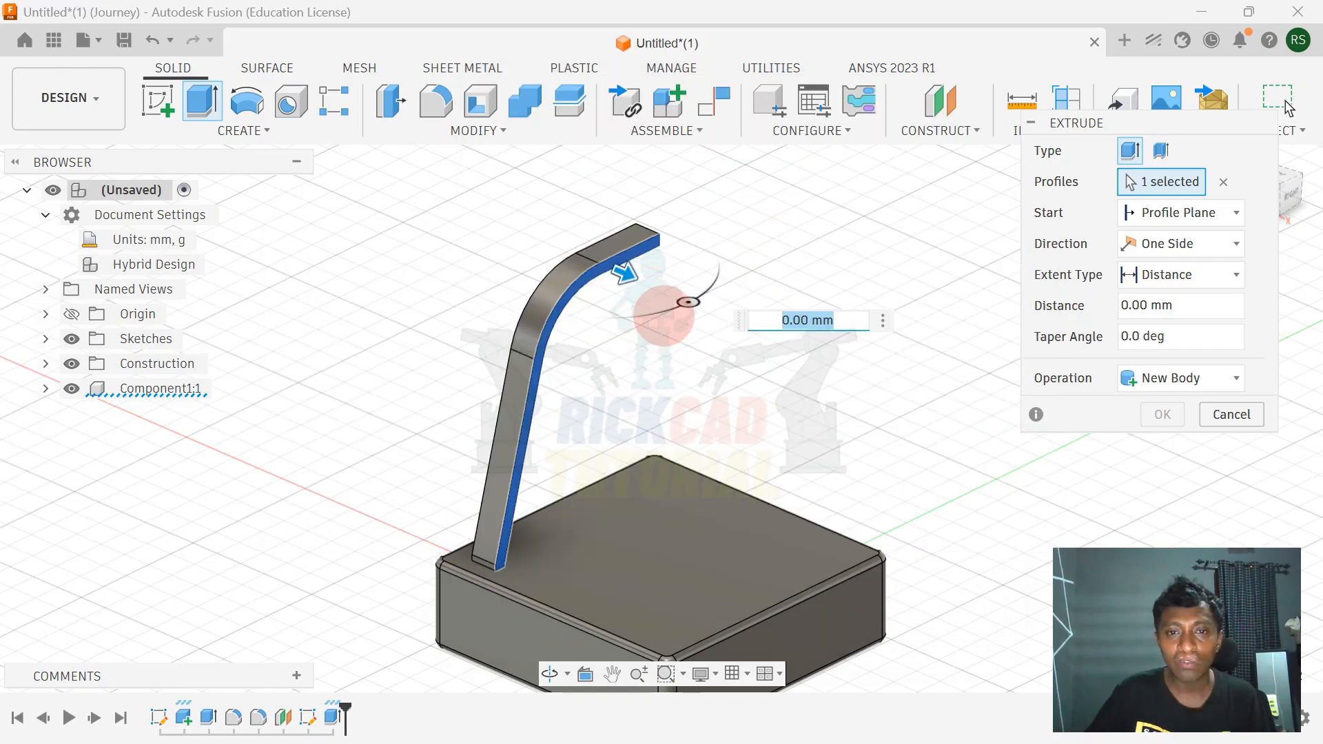
left_click_drag(626, 275, 696, 303)
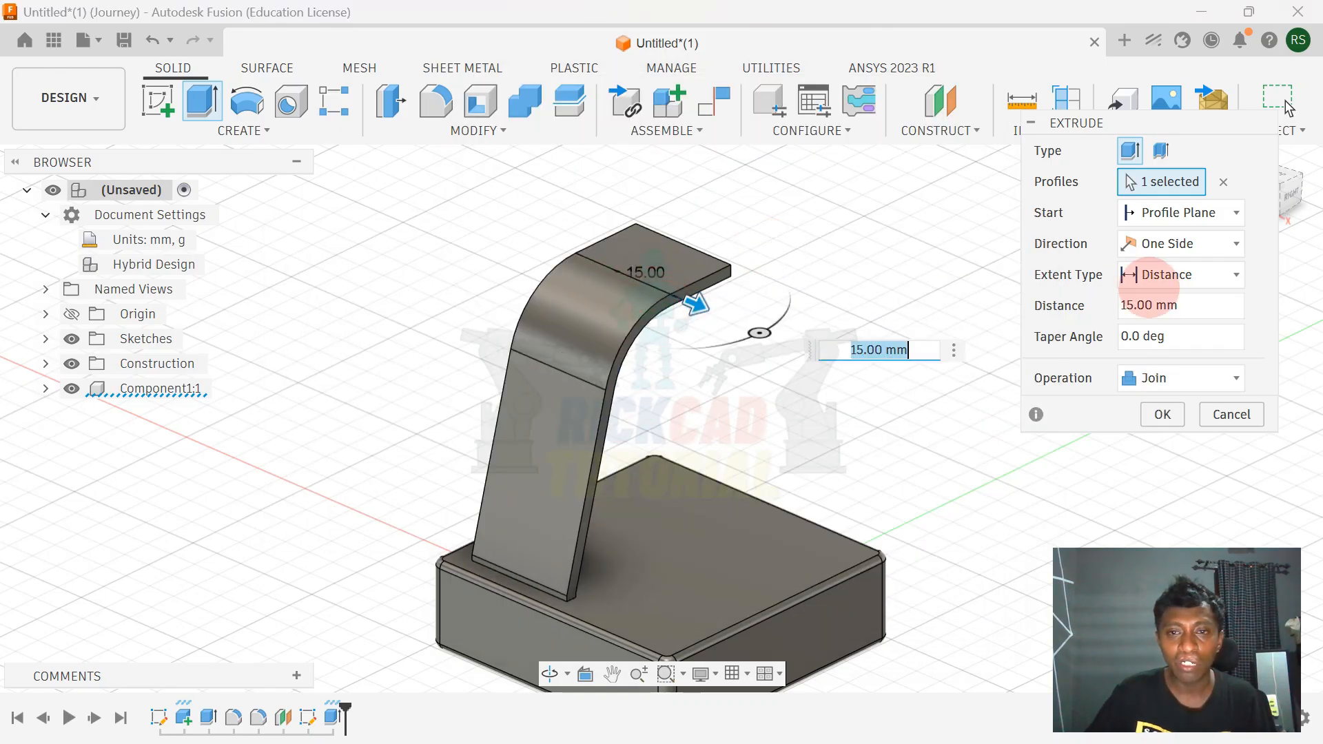
Step: Switch the extrusion direction to Two Sides, set side 2 to -5 mm and compare with the reference photo
left_click(1155, 299)
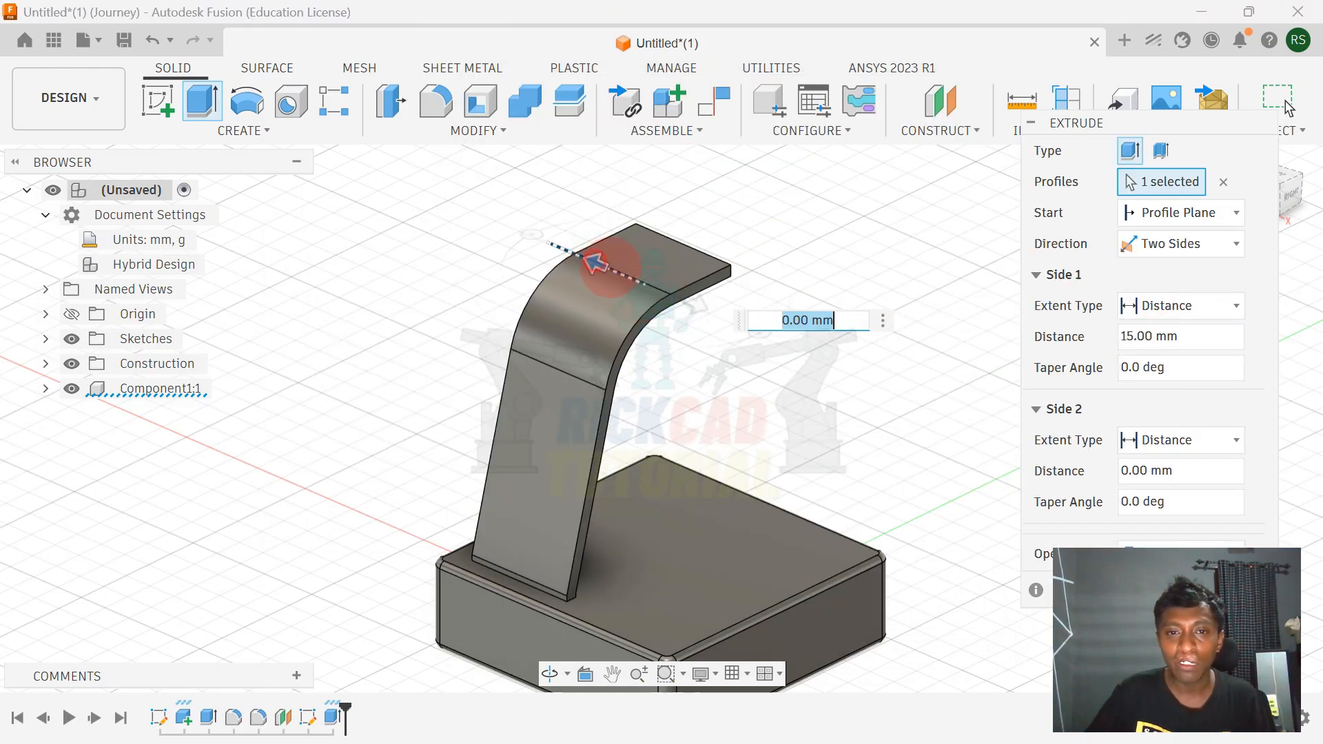
left_click_drag(611, 266, 606, 263)
key("alt+Tab")
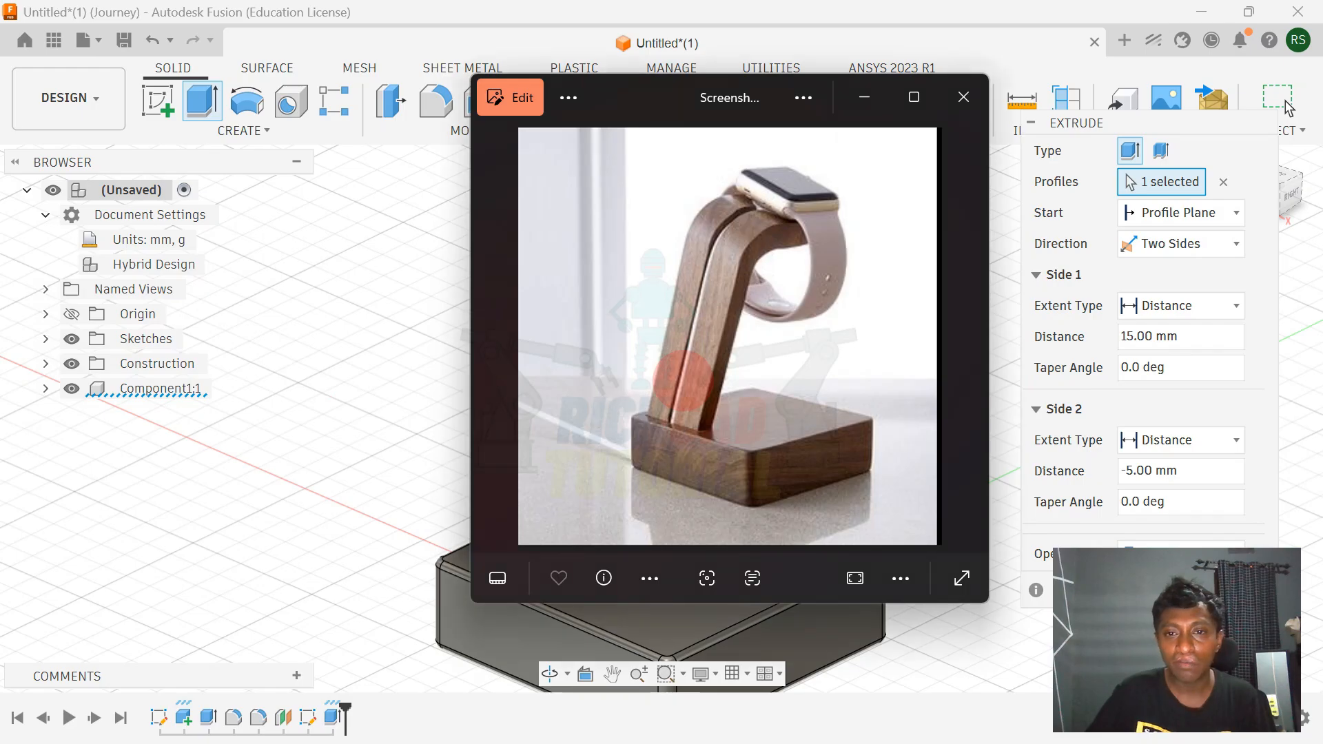
key("alt+Tab")
Step: Set the side 2 distance to -3 mm and compare the gap between the arm strips with the reference photo
scroll(582, 289, "up", 2)
scroll(583, 289, "up", 3)
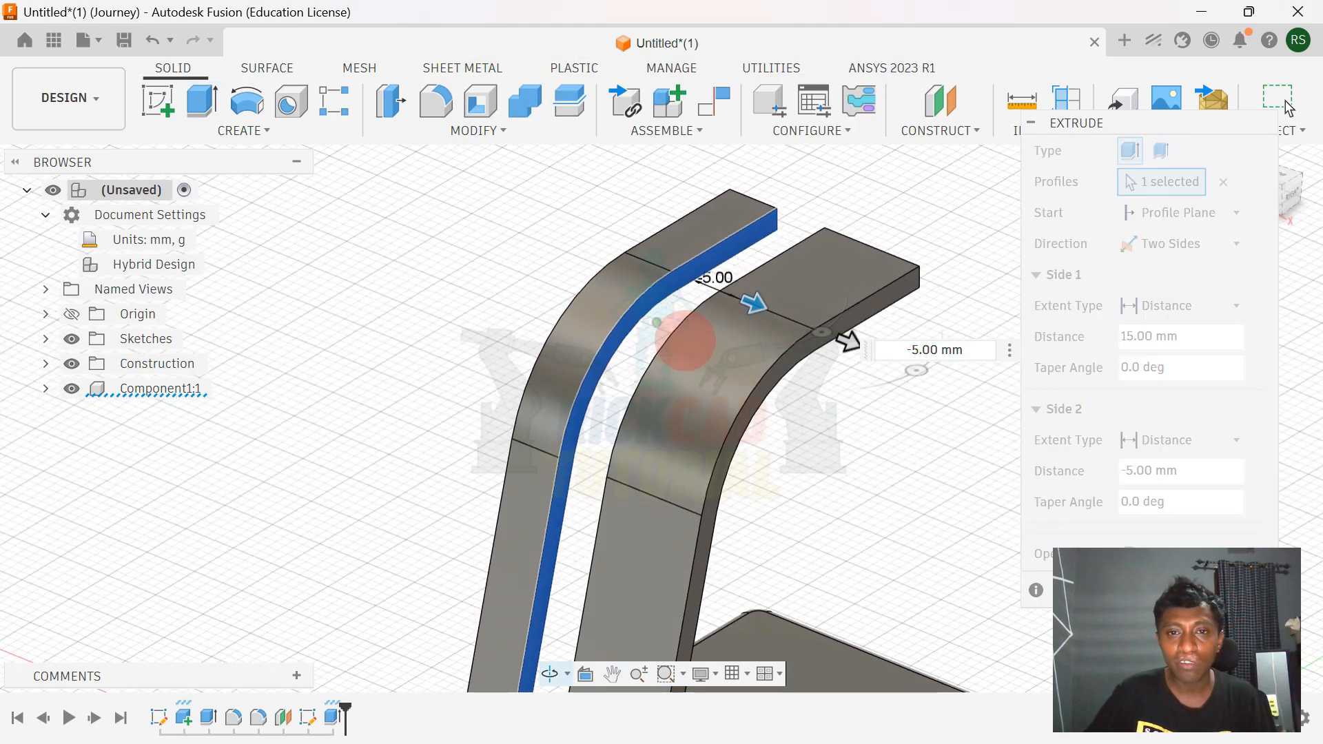
left_click_drag(751, 296, 734, 290)
key("alt+Tab")
key("alt+Tab")
key("alt+Tab")
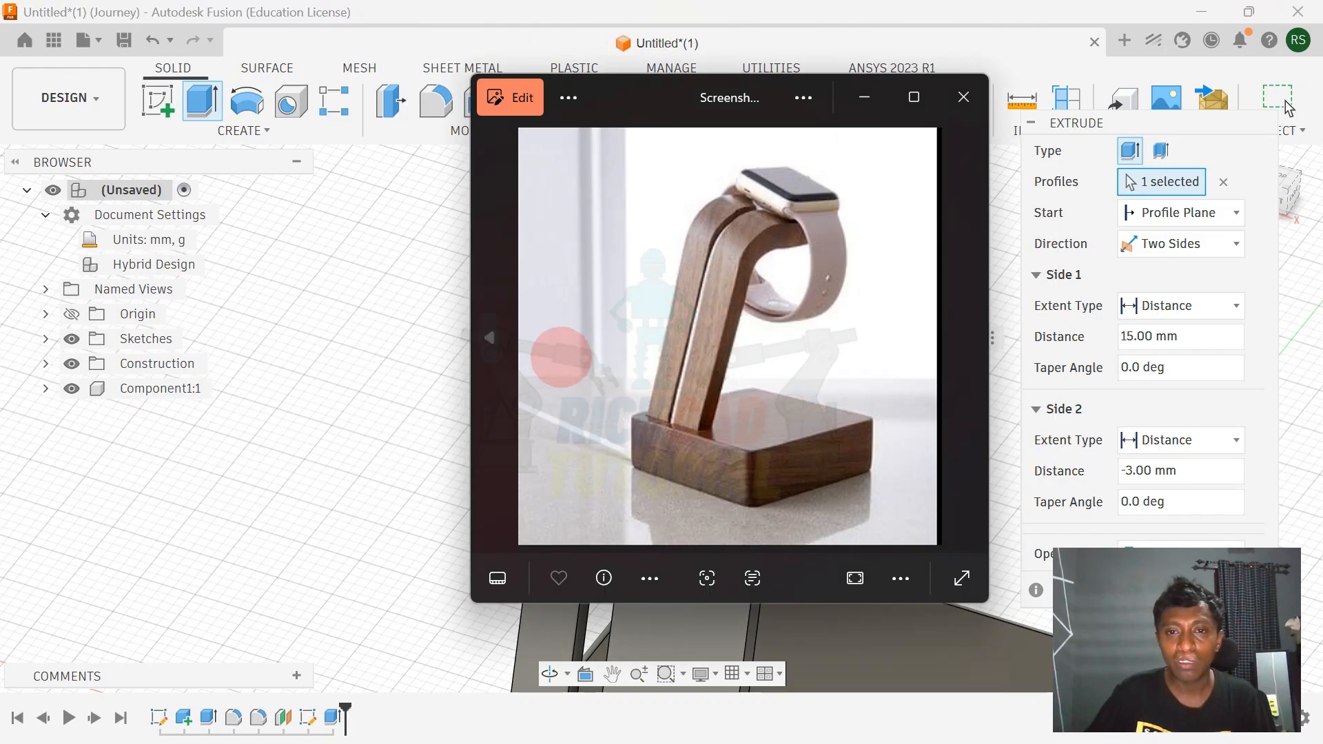
key("alt+Tab")
scroll(761, 363, "down", 4)
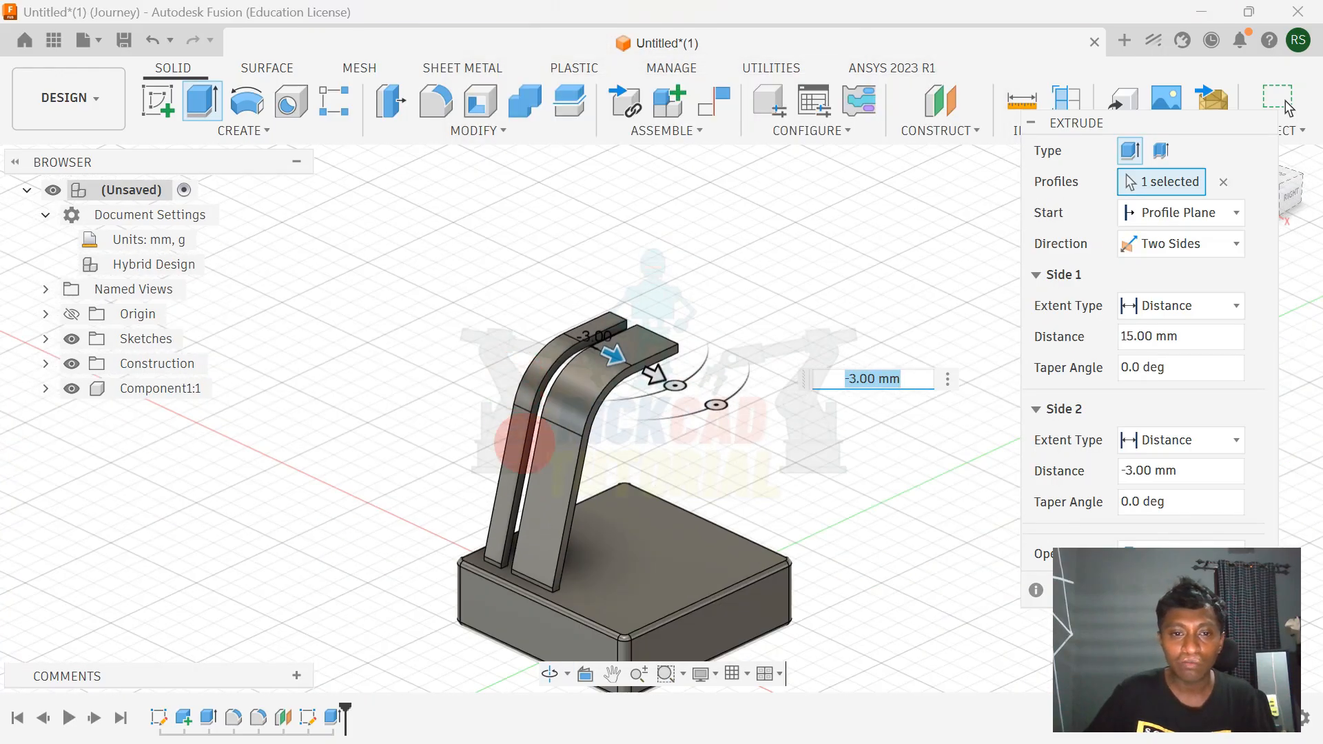
key("alt+Tab")
key("alt+Tab")
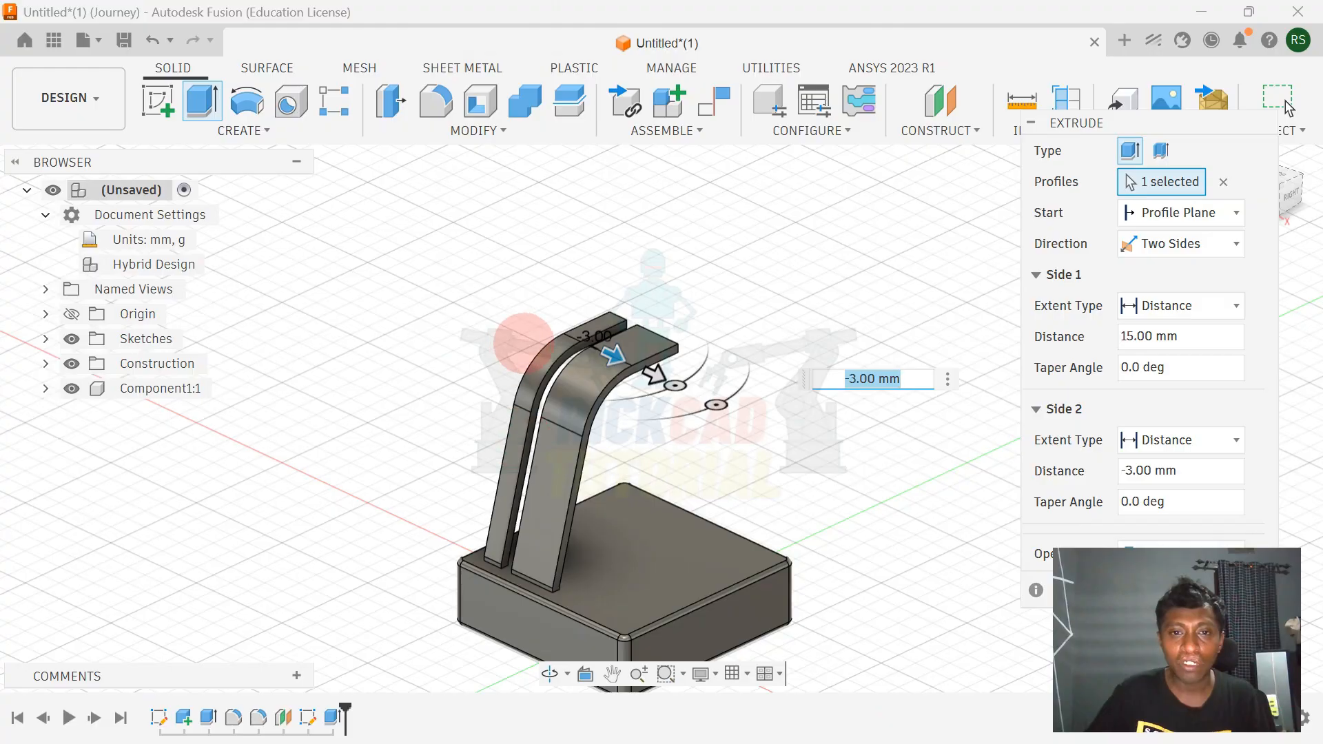
Step: Check the wide strip against the reference photo and accept the two-sided extrusion with side 1 at 15 mm
scroll(672, 344, "up", 4)
middle_click_drag(671, 348, 621, 372, "shift")
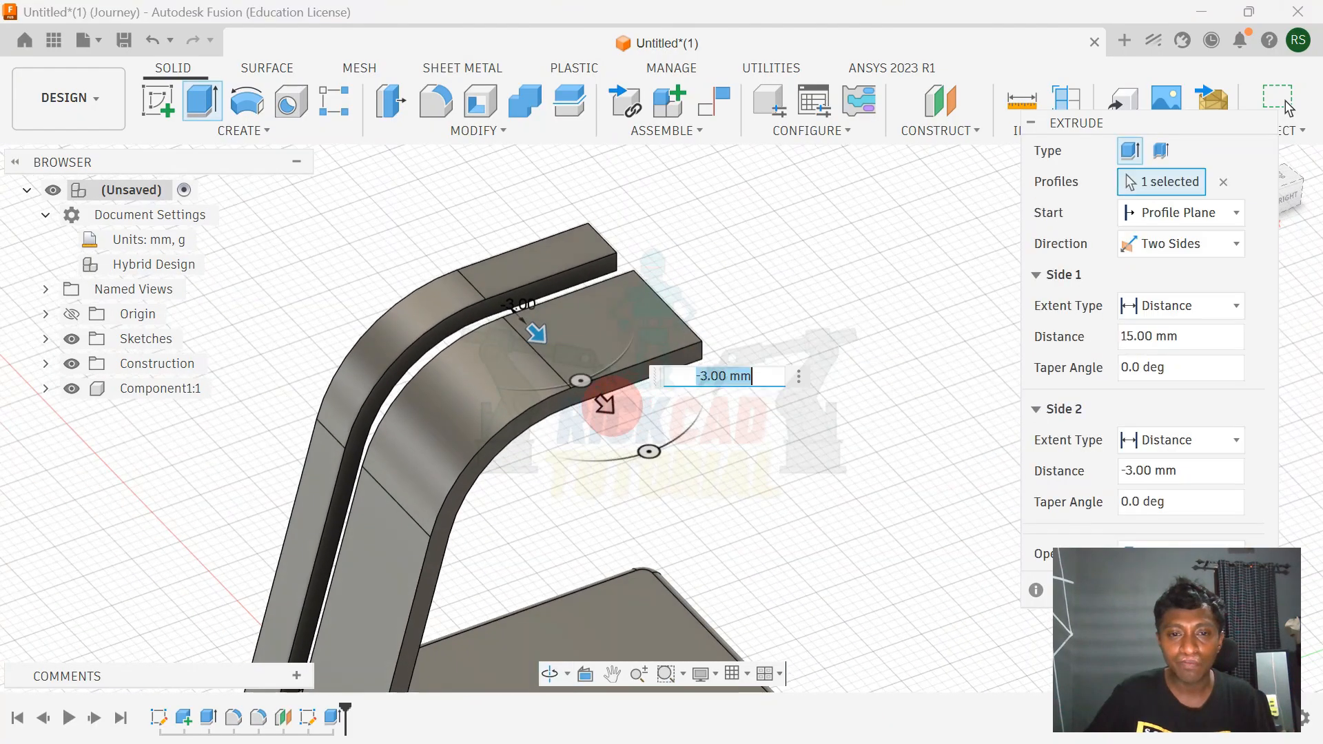
mouse_move(609, 406)
left_mouse_down()
mouse_move(563, 348)
mouse_move(577, 355)
mouse_move(552, 342)
mouse_move(564, 335)
mouse_move(599, 396)
left_mouse_up()
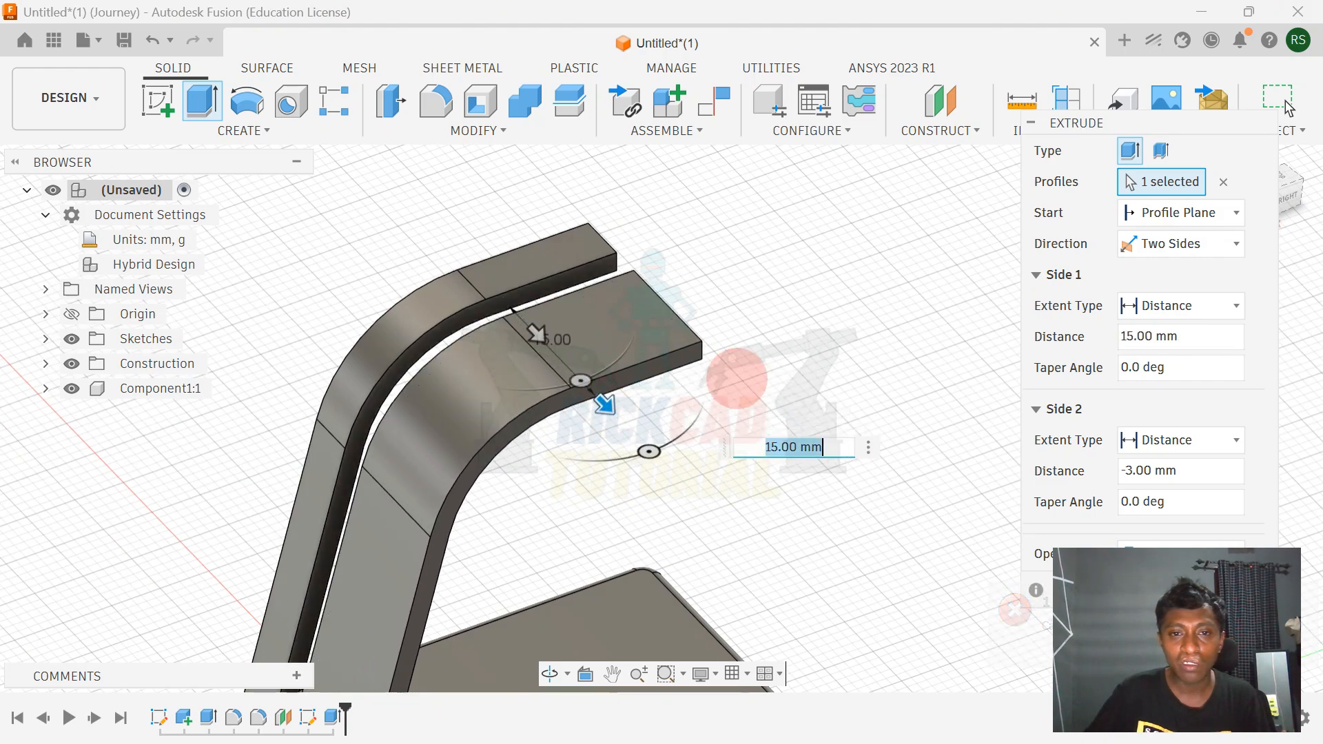
scroll(775, 388, "down", 3)
key("alt+Tab")
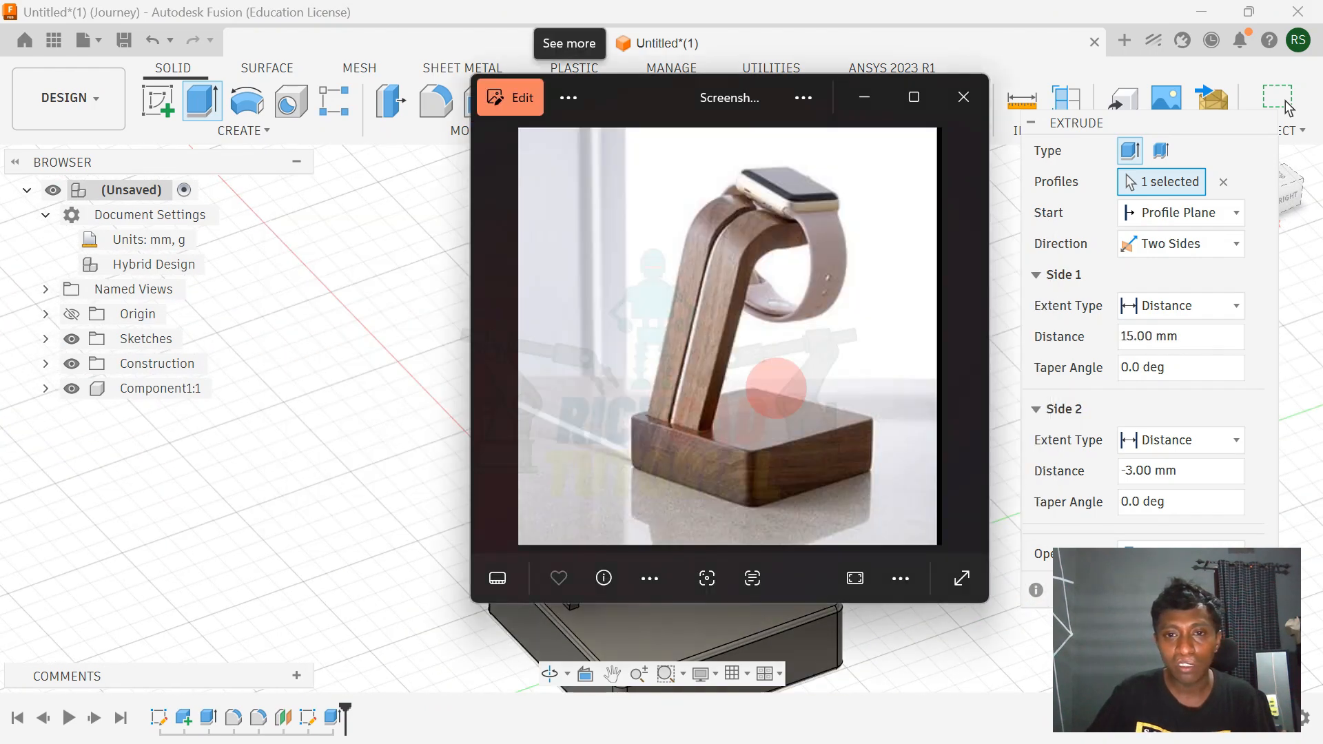
key("alt+Tab")
left_click(825, 445)
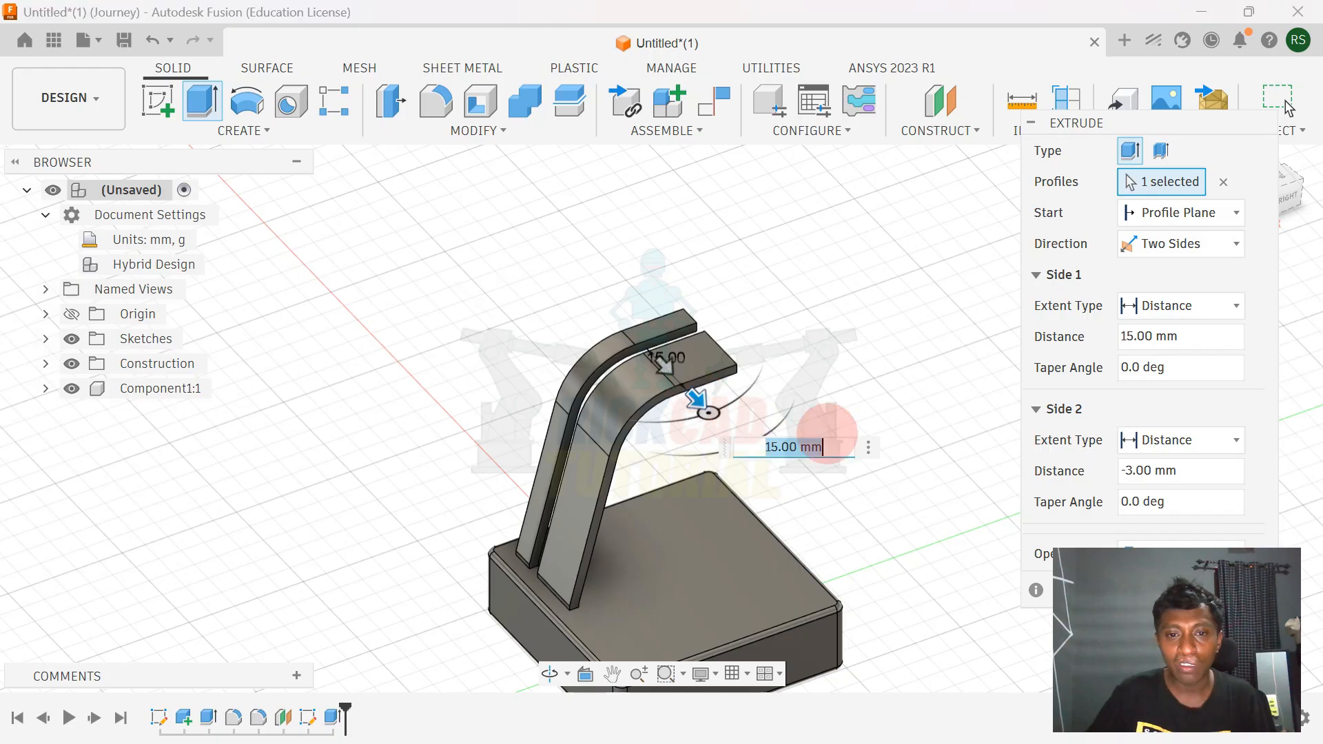
left_click_drag(1141, 117, 1034, 47)
key("Return")
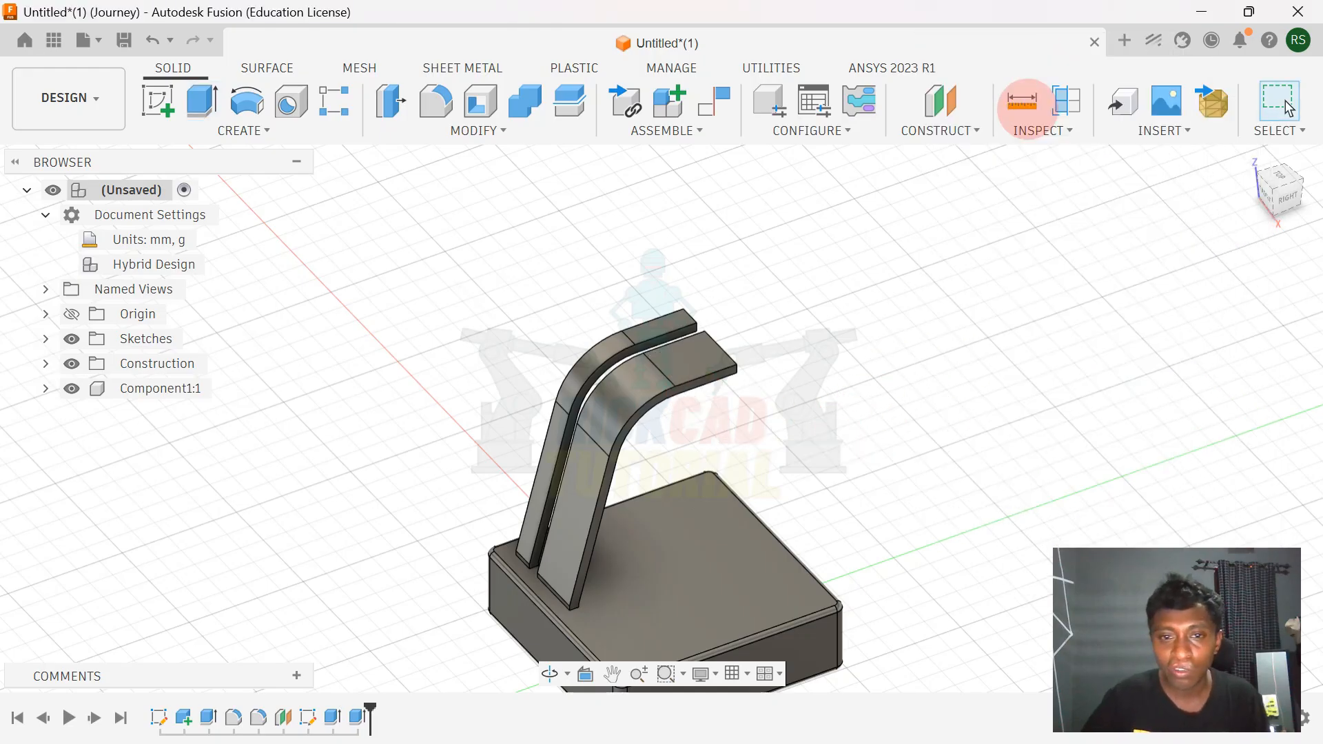
Step: Compare the two-strip arm with the reference photo and minimize the photo window
middle_click_drag(784, 417, 756, 387, "shift")
key("alt+Tab")
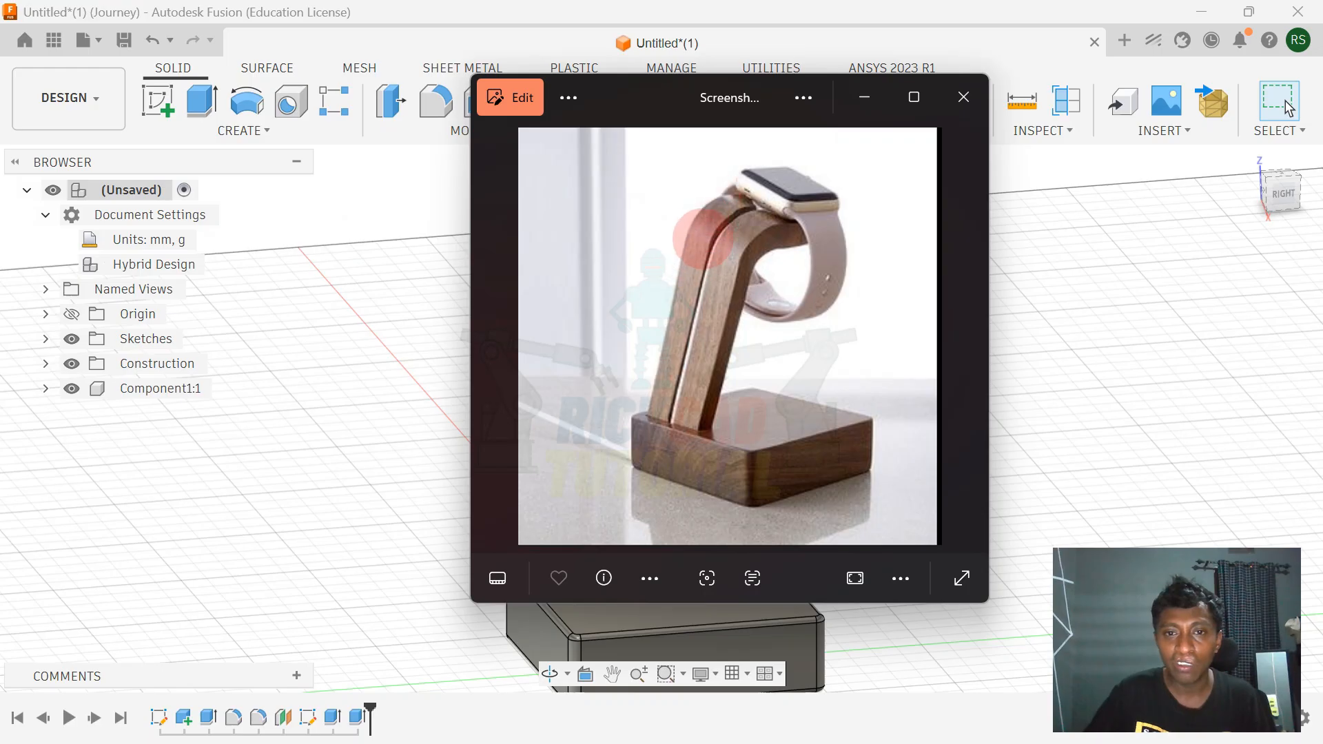
left_click(864, 97)
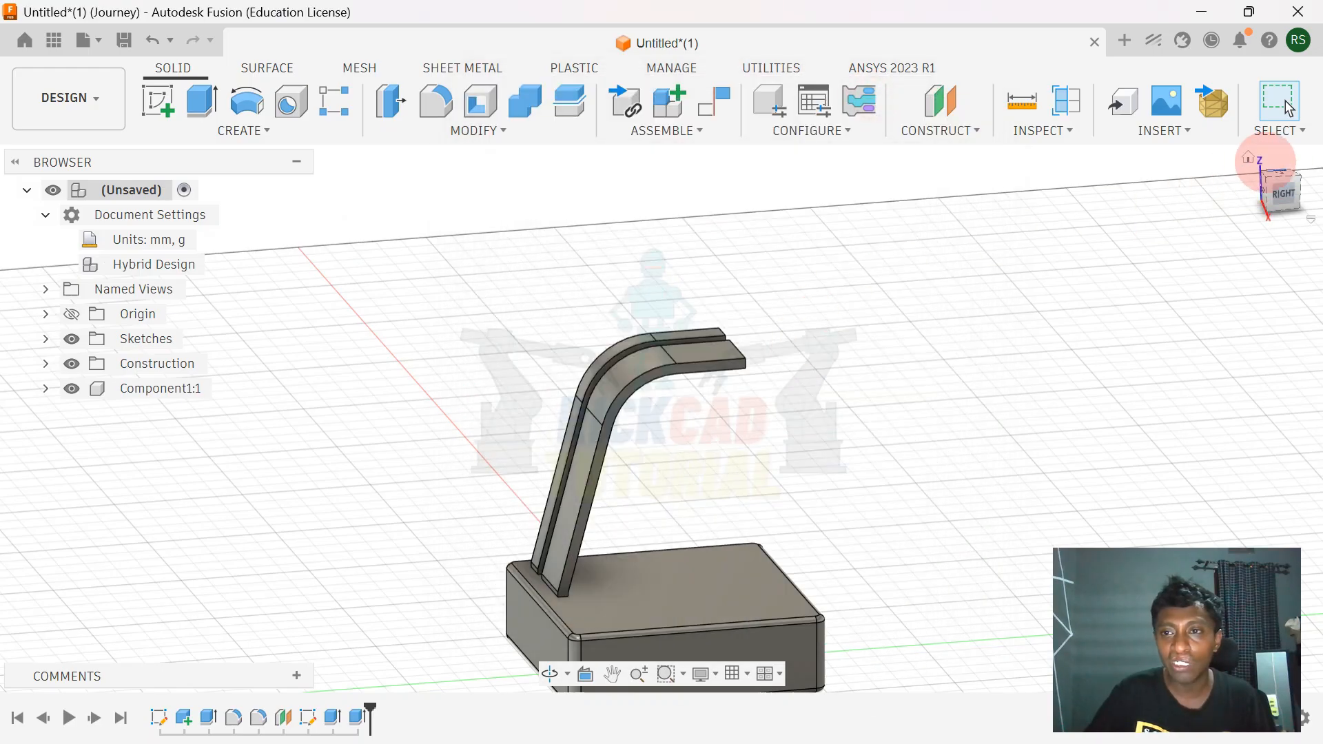
Step: Press Pull the three connected inner faces of the wide arm strip outward by 2 mm
left_click(1248, 156)
left_click(476, 131)
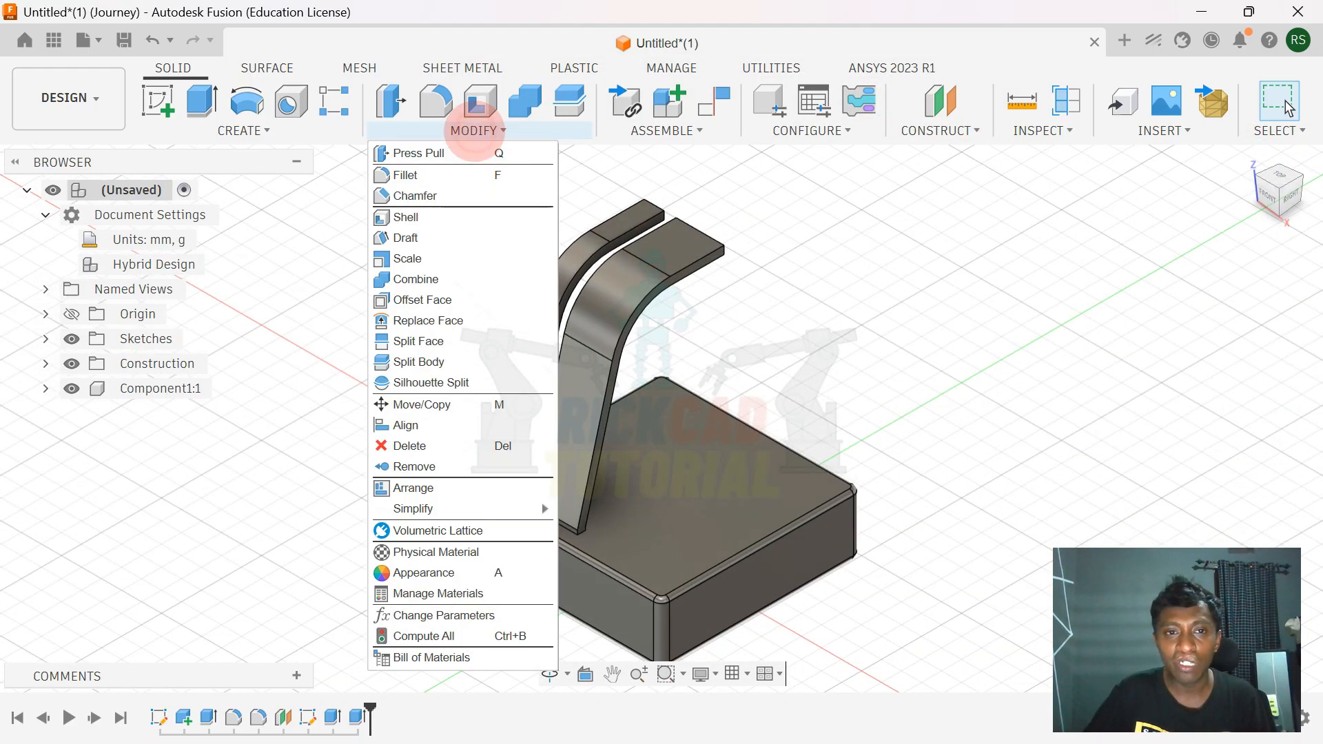
left_click(413, 152)
middle_click_drag(710, 336, 627, 376, "shift")
left_click(631, 379)
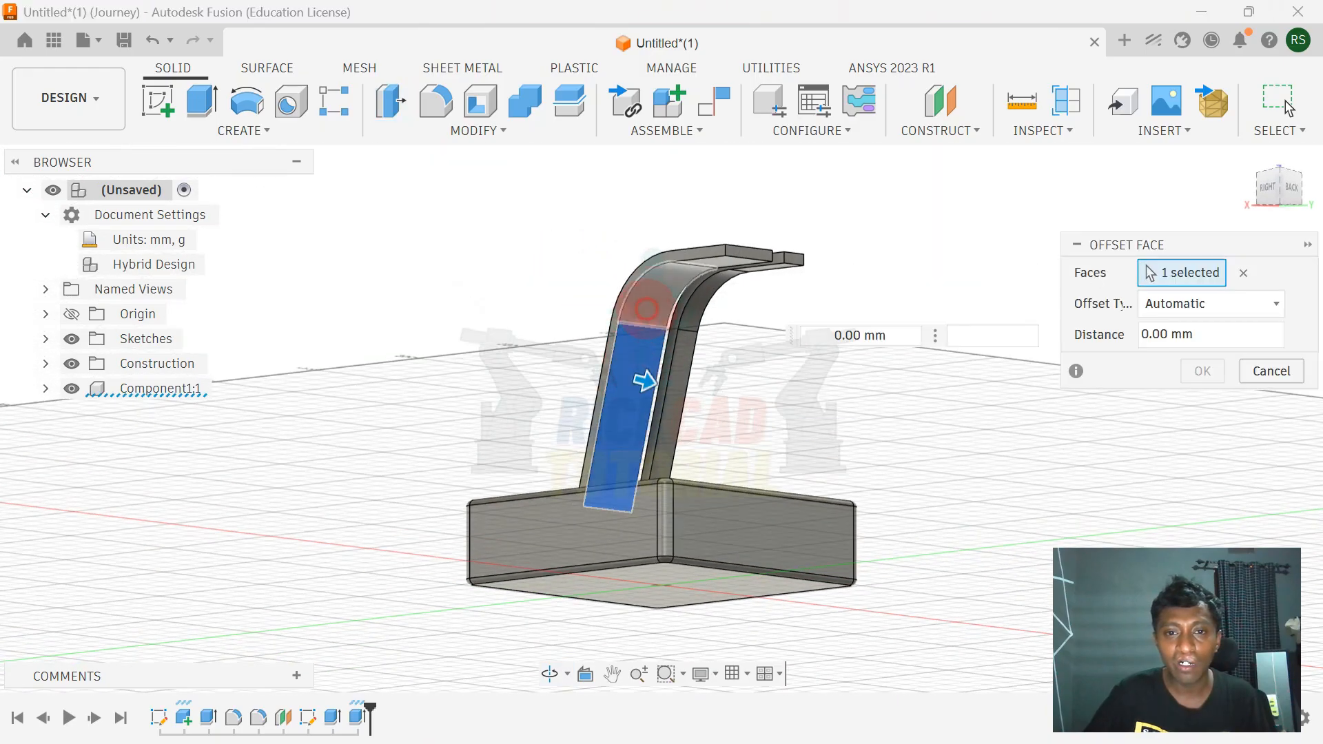
left_click(646, 309)
scroll(594, 266, "up", 3)
middle_click_drag(593, 267, 738, 229, "shift")
left_click(824, 266)
middle_click_drag(634, 230, 797, 294, "shift")
left_click_drag(815, 282, 797, 308)
scroll(742, 337, "down", 3)
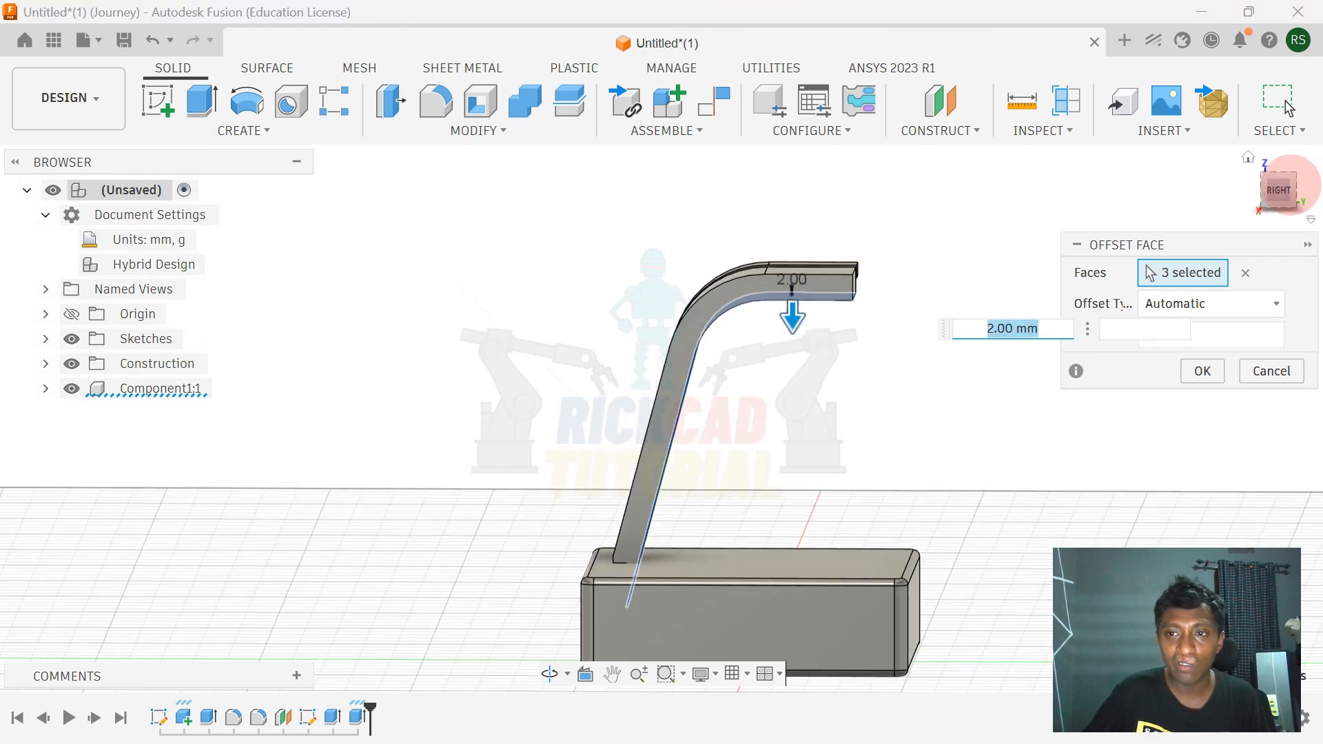
Step: Set the face offset of the wide strip to 3 mm, compare it with the reference photo and accept it
left_click(1277, 191)
middle_click_drag(721, 353, 745, 375, "shift")
left_click_drag(789, 307, 796, 289)
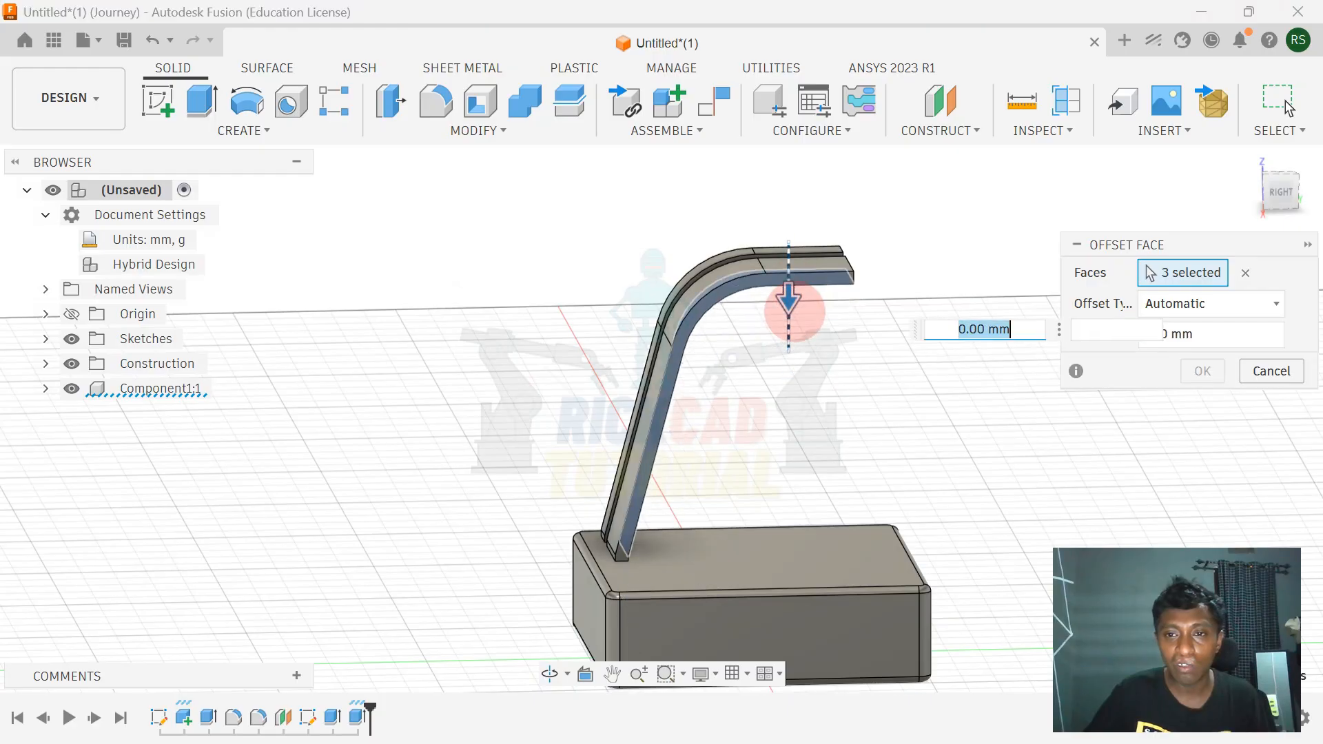
mouse_move(786, 378)
middle_mouse_down("shift")
mouse_move(759, 373)
mouse_move(790, 387)
middle_mouse_up("shift")
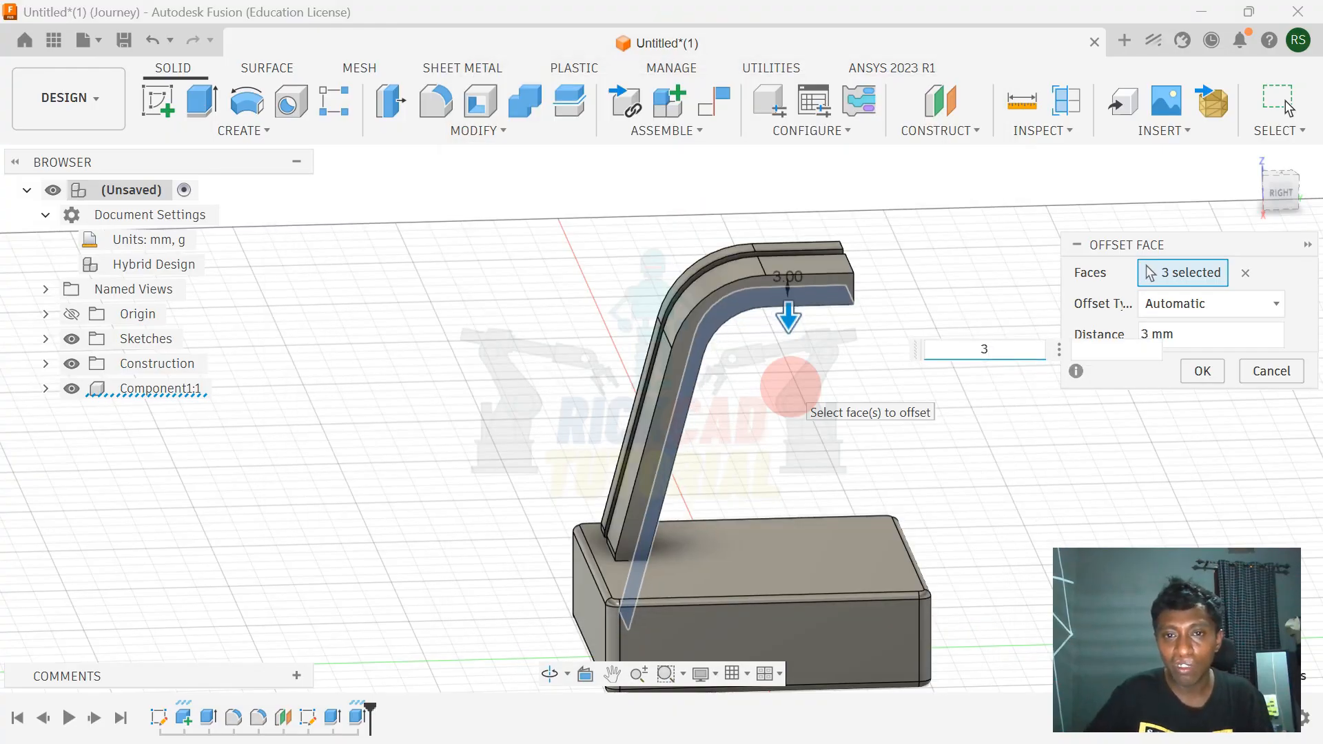
key("alt+Tab")
key("alt+Tab")
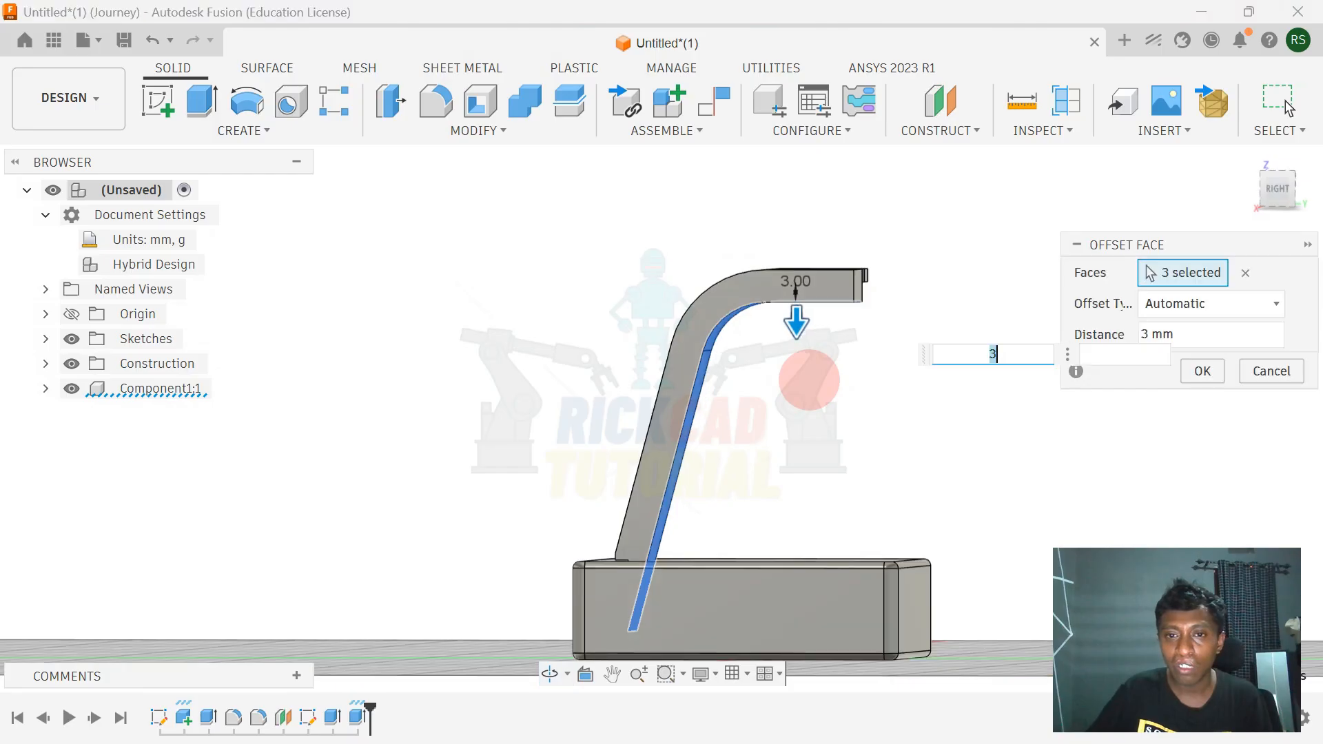
key("alt+Tab")
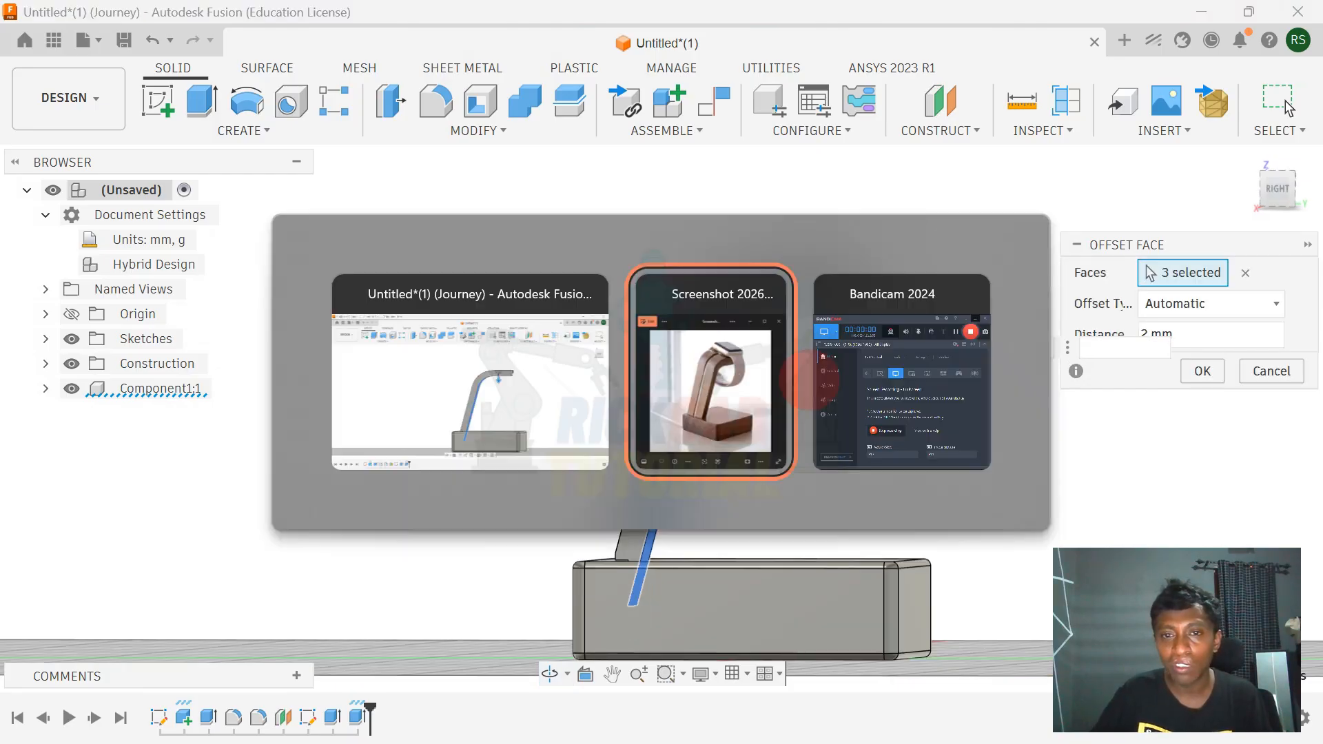
key("alt+Tab")
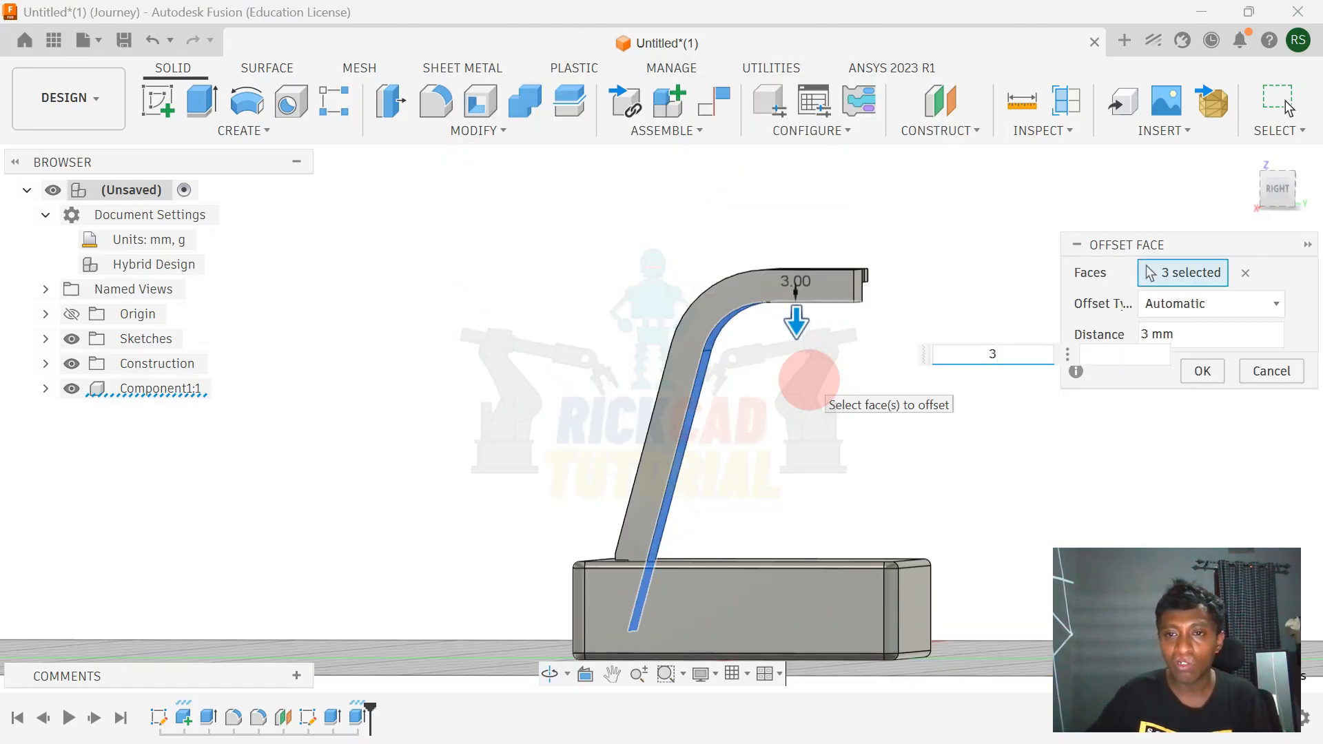
key("Return")
Step: Examine the thickened wide strip from several directions and compare the stand with the reference photo
middle_click_drag(808, 372, 1131, 345, "shift")
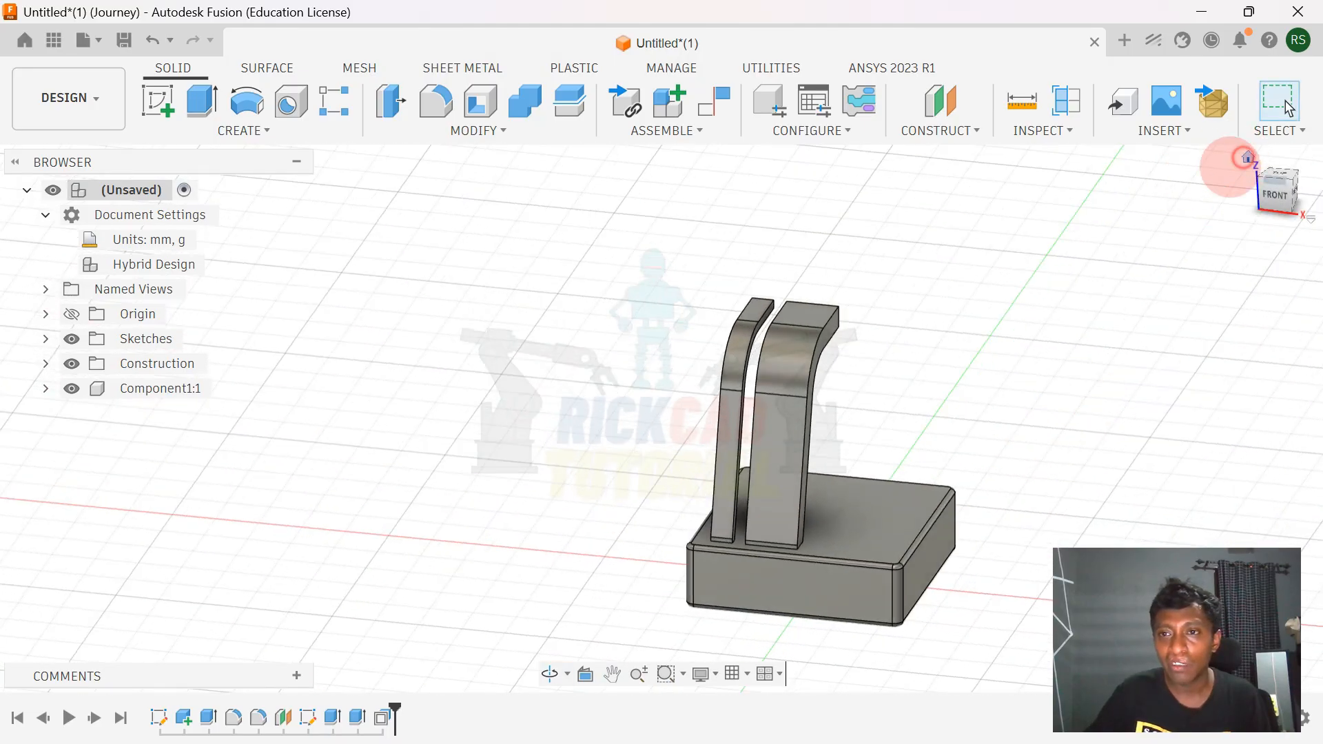
left_click(1246, 158)
key("alt+Tab")
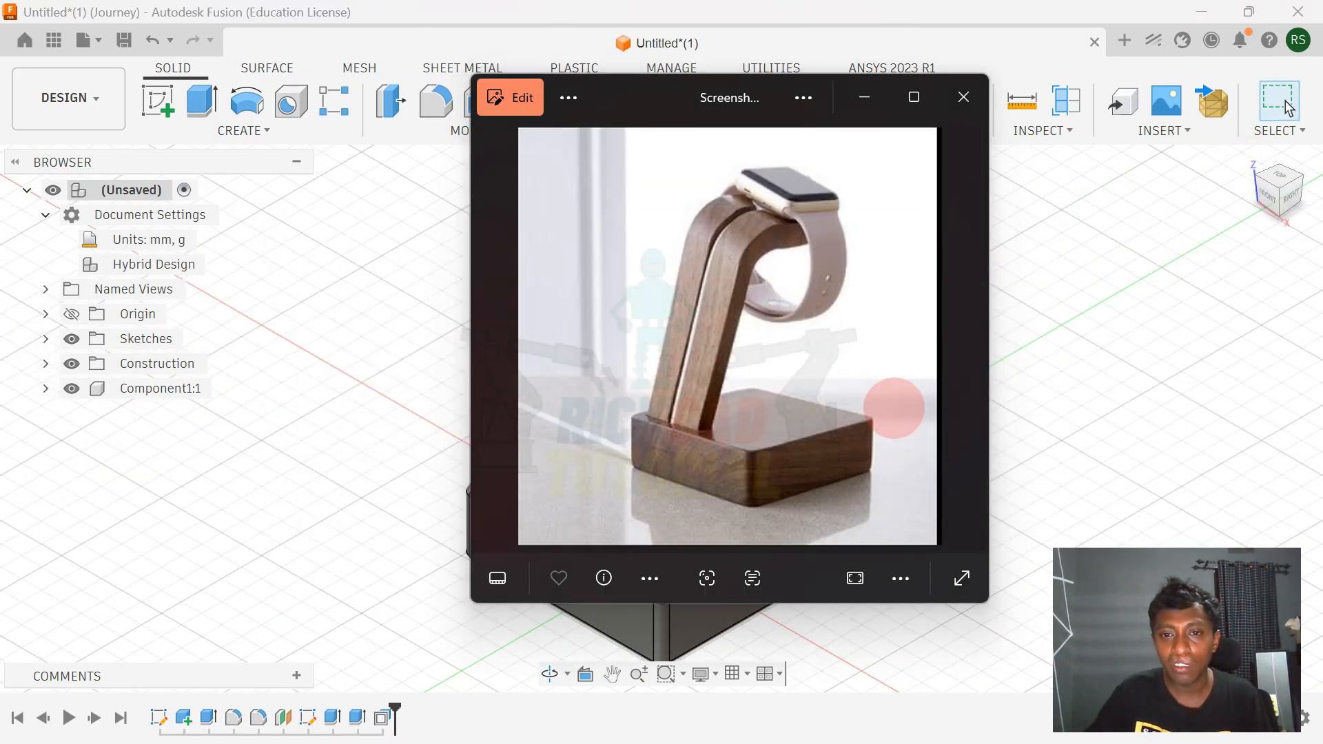
key("alt+Tab")
Step: Open the Appearance settings and expand the Wood category in the Fusion appearance library
middle_click_drag(893, 411, 514, 159, "shift")
left_click(490, 131)
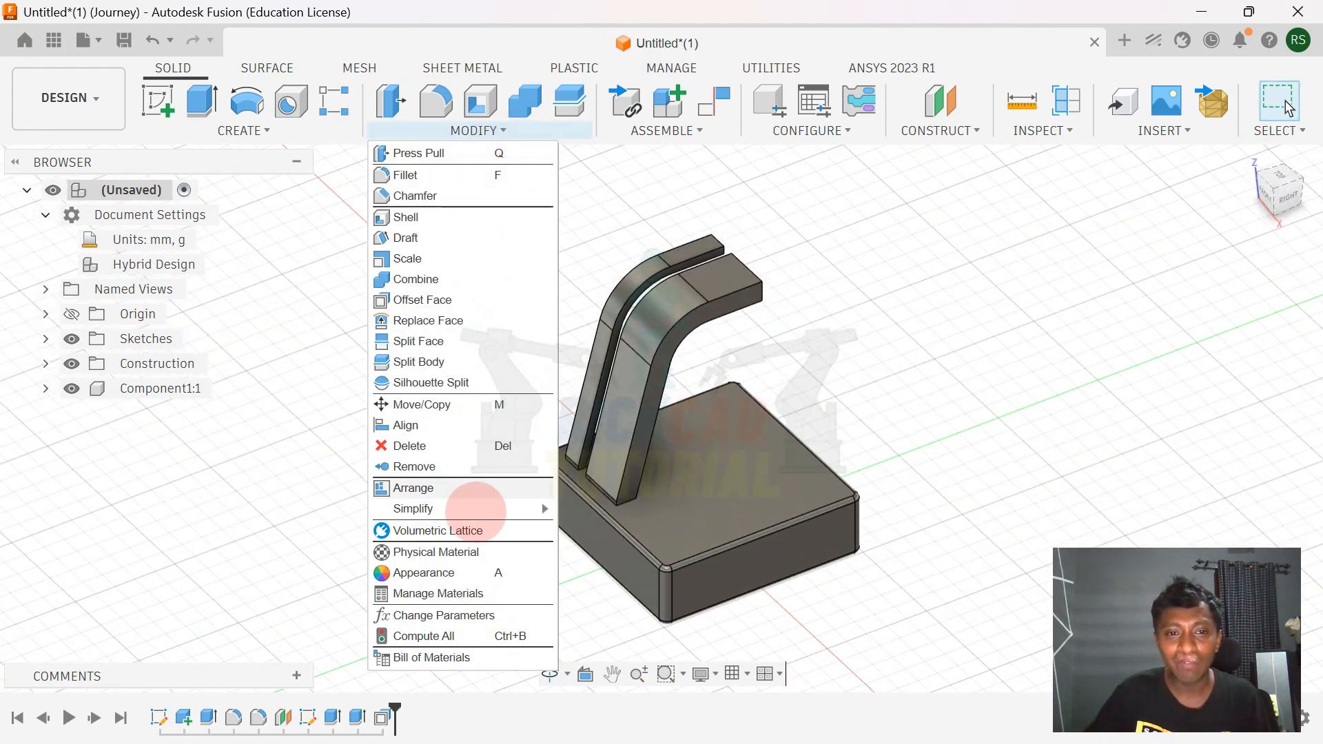
left_click(450, 572)
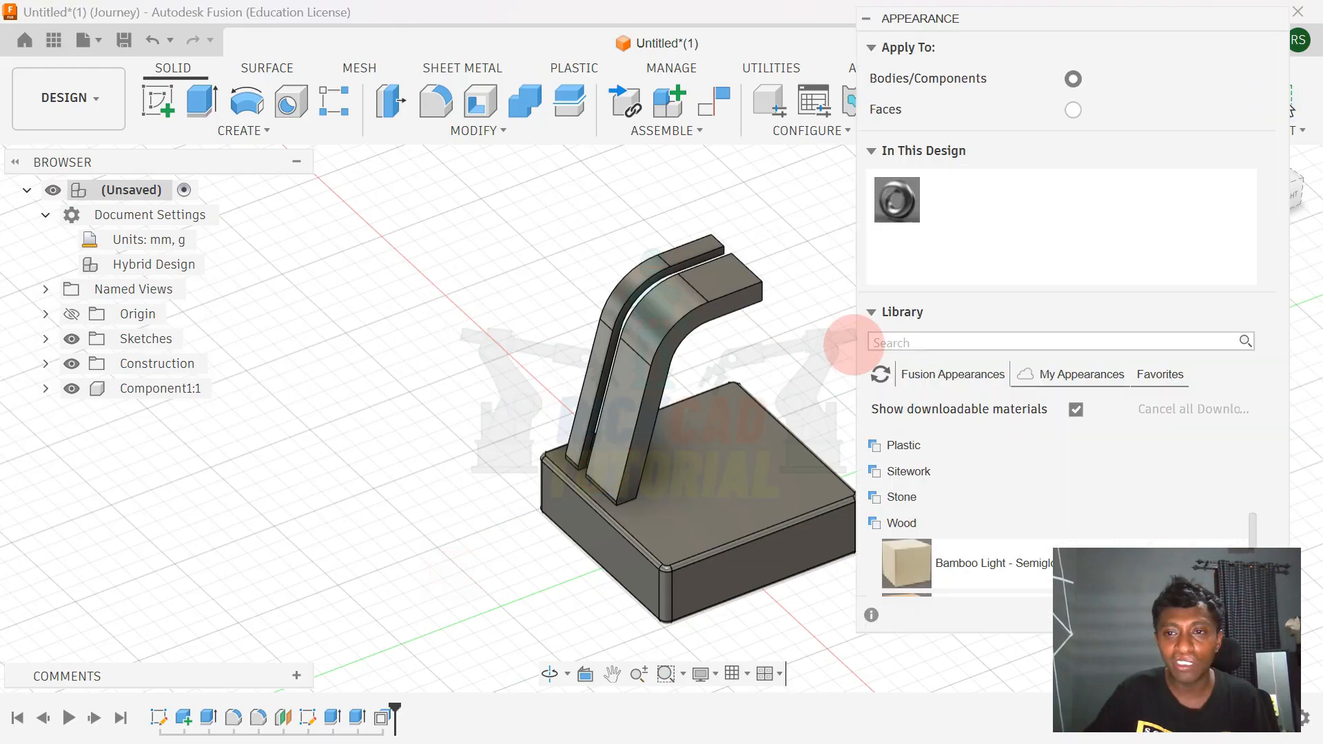
left_click(903, 522)
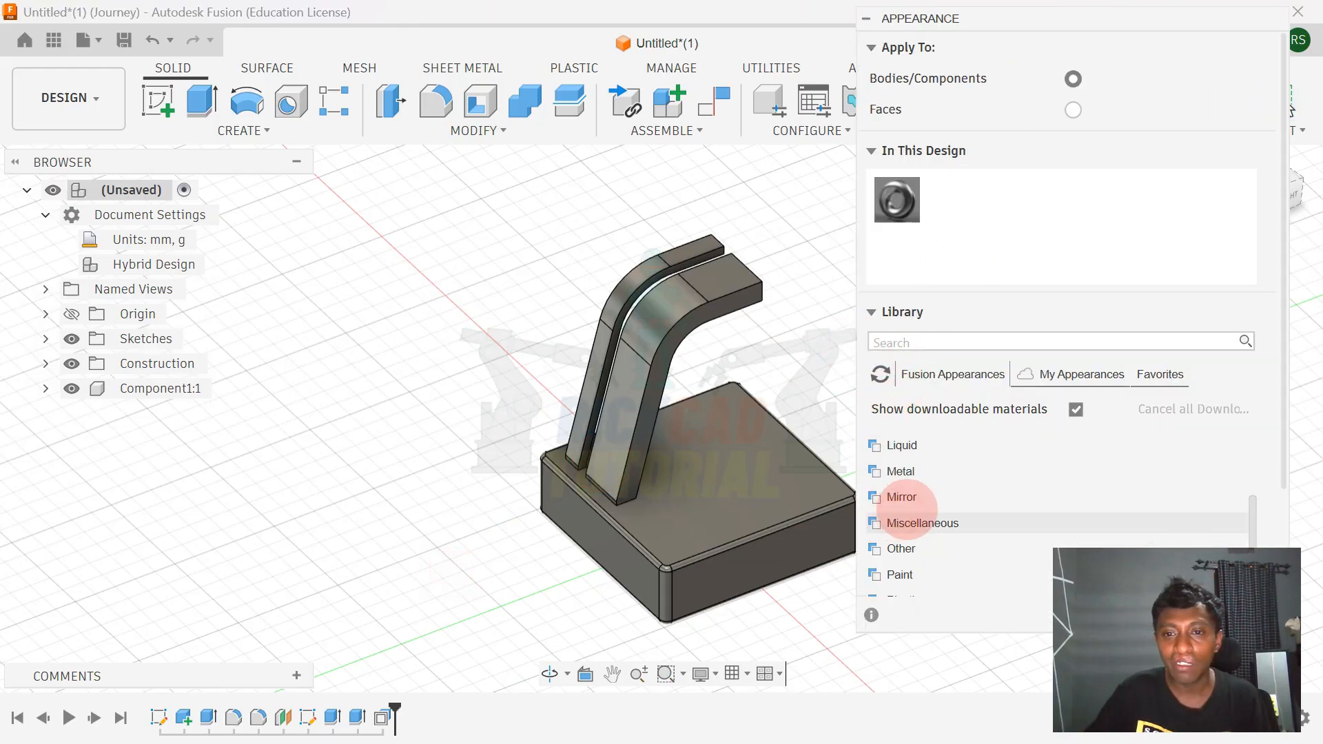
scroll(920, 509, "down", 3)
left_click_drag(996, 27, 1002, 106)
scroll(875, 361, "down", 3)
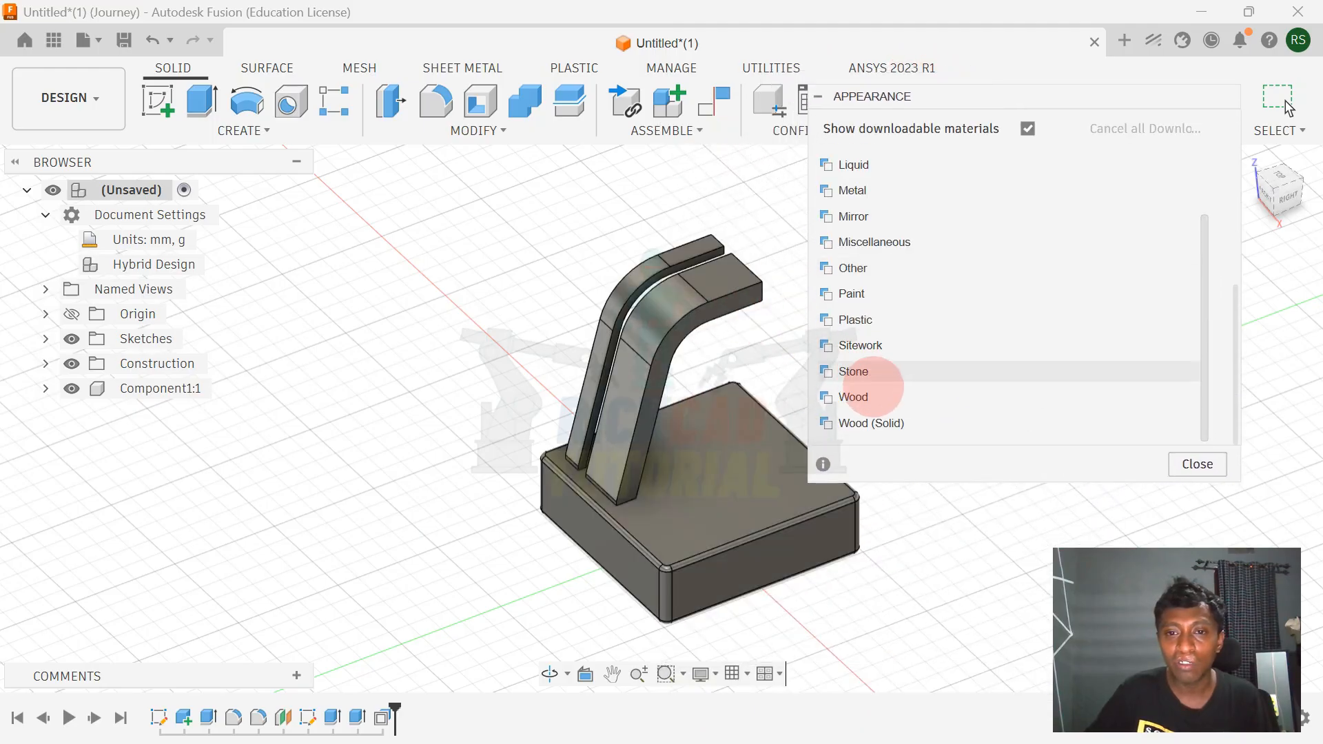
left_click(896, 397)
scroll(754, 343, "down", 3)
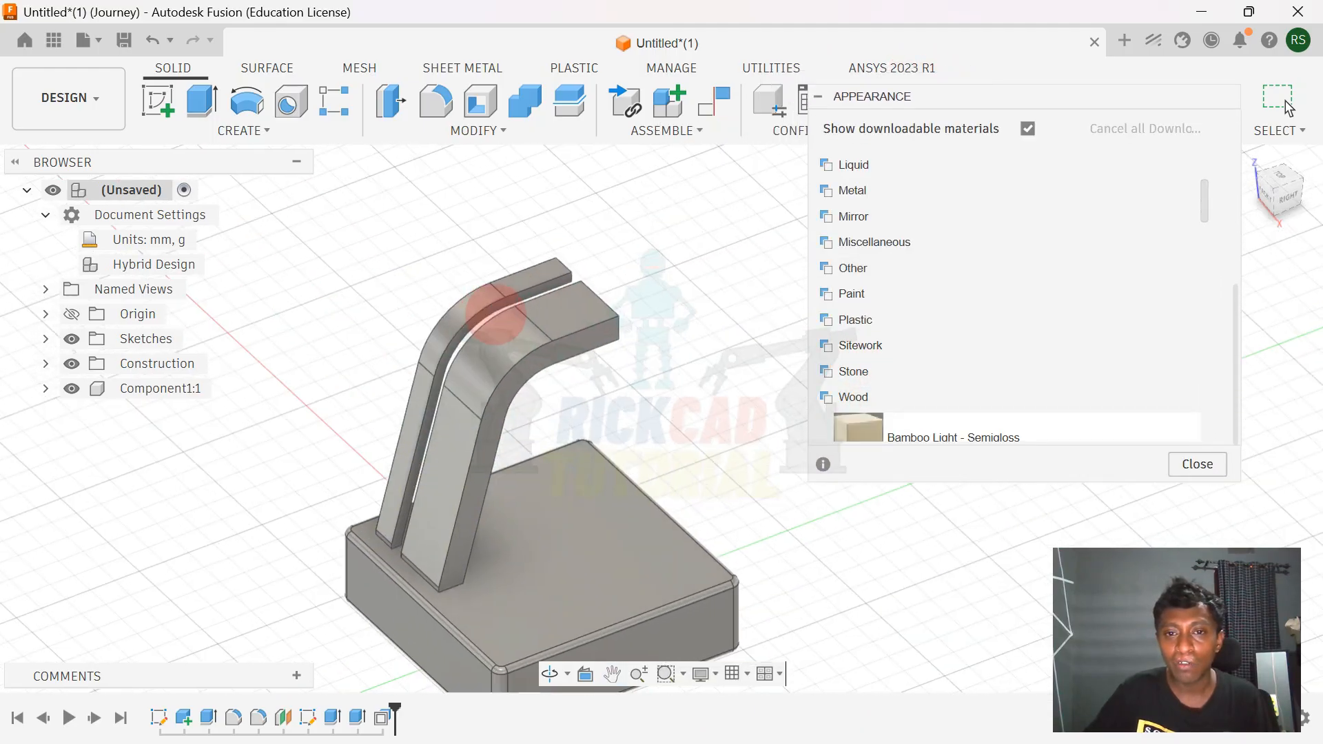
Step: Try several wood appearances on the stand, including Mahogany, Oak, Walnut and Bamboo Dark - Semigloss
scroll(927, 326, "down", 3)
left_click(909, 390)
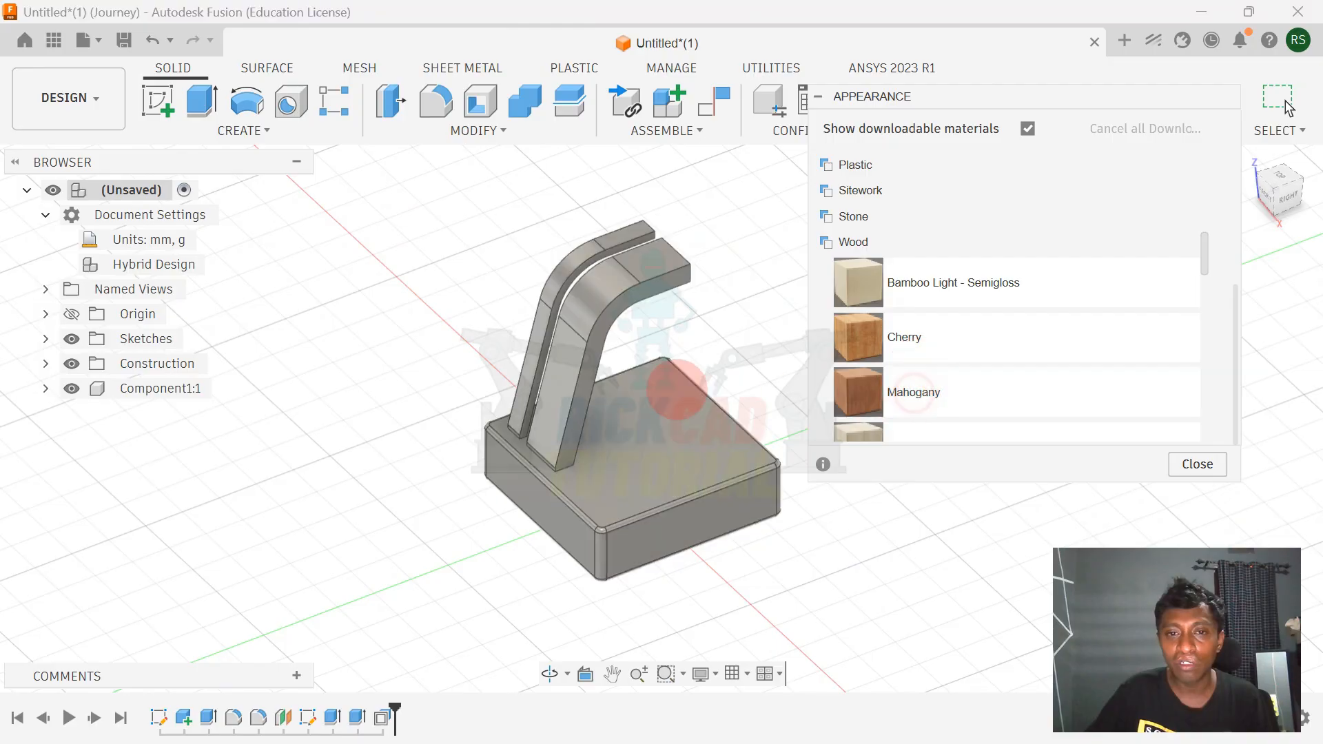
scroll(882, 396, "down", 1)
left_click_drag(901, 374, 697, 386)
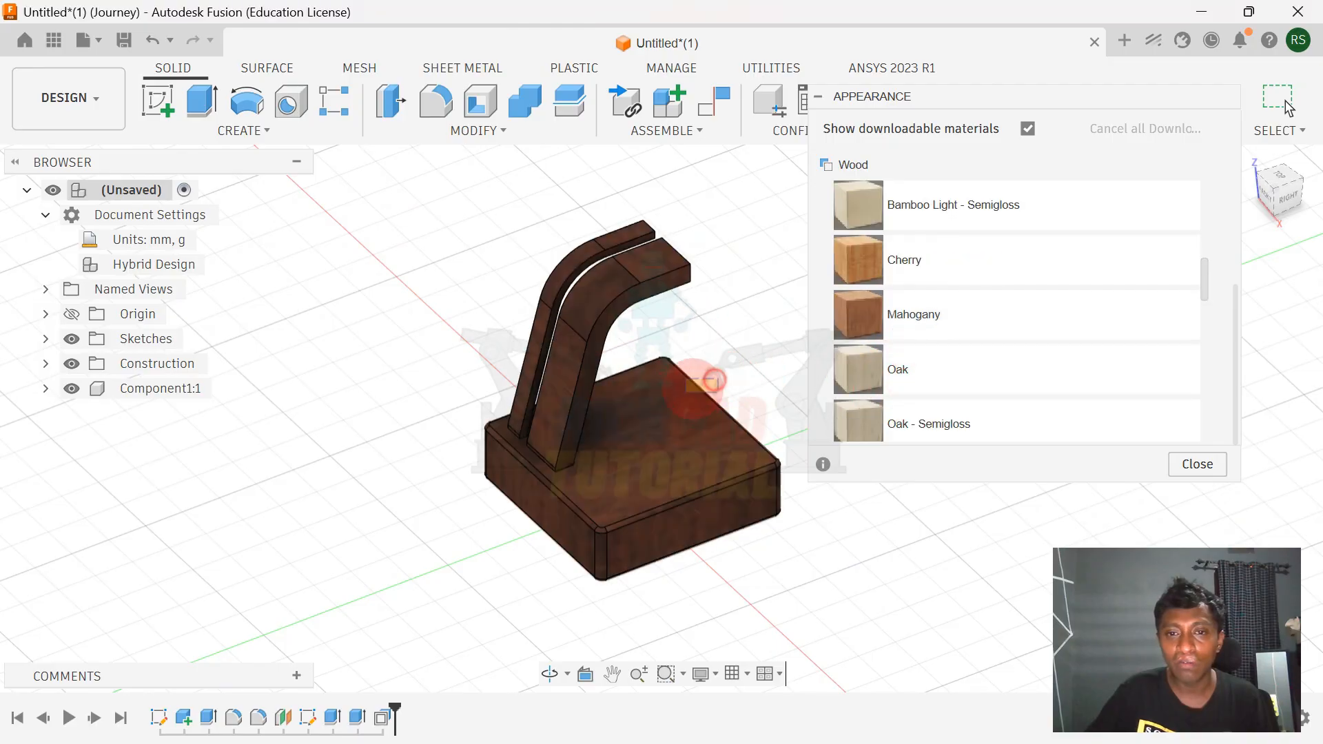
left_click_drag(859, 369, 682, 428)
scroll(893, 365, "down", 4)
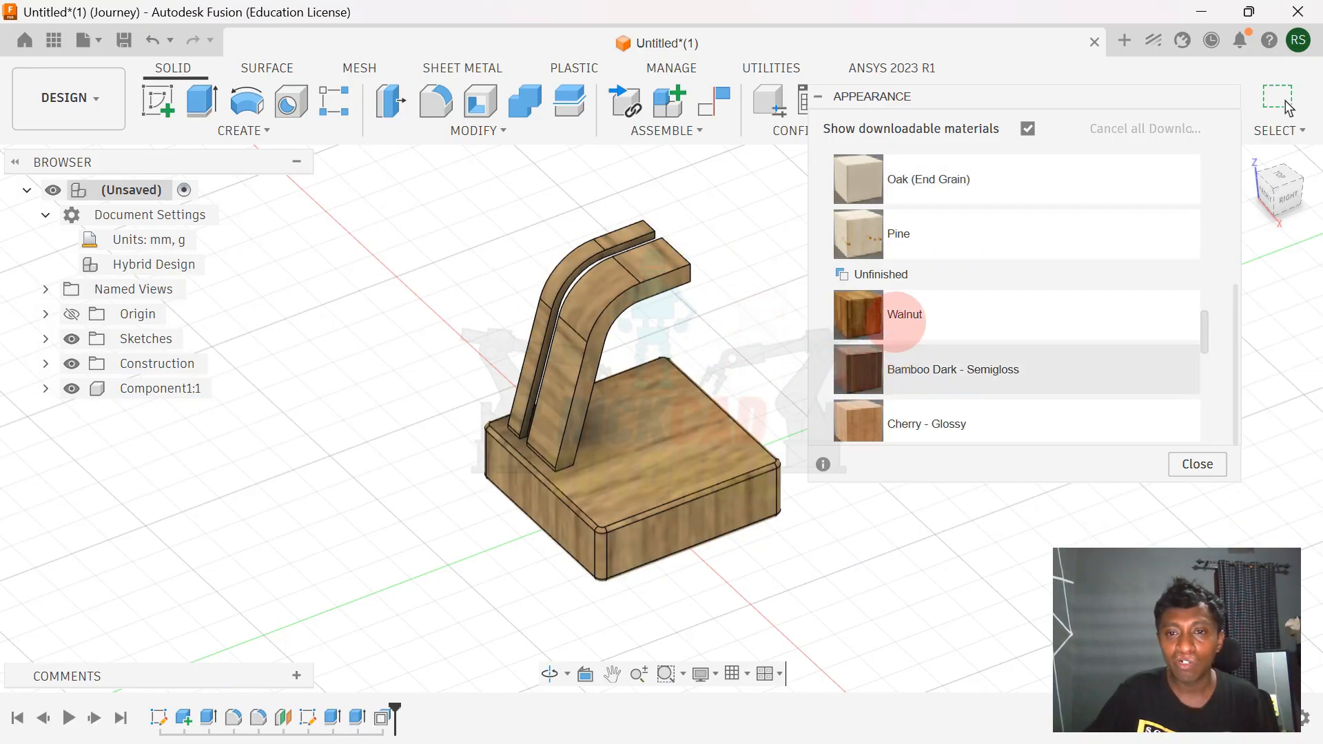
left_click_drag(901, 317, 699, 396)
left_click_drag(899, 379, 702, 402)
scroll(896, 310, "down", 4)
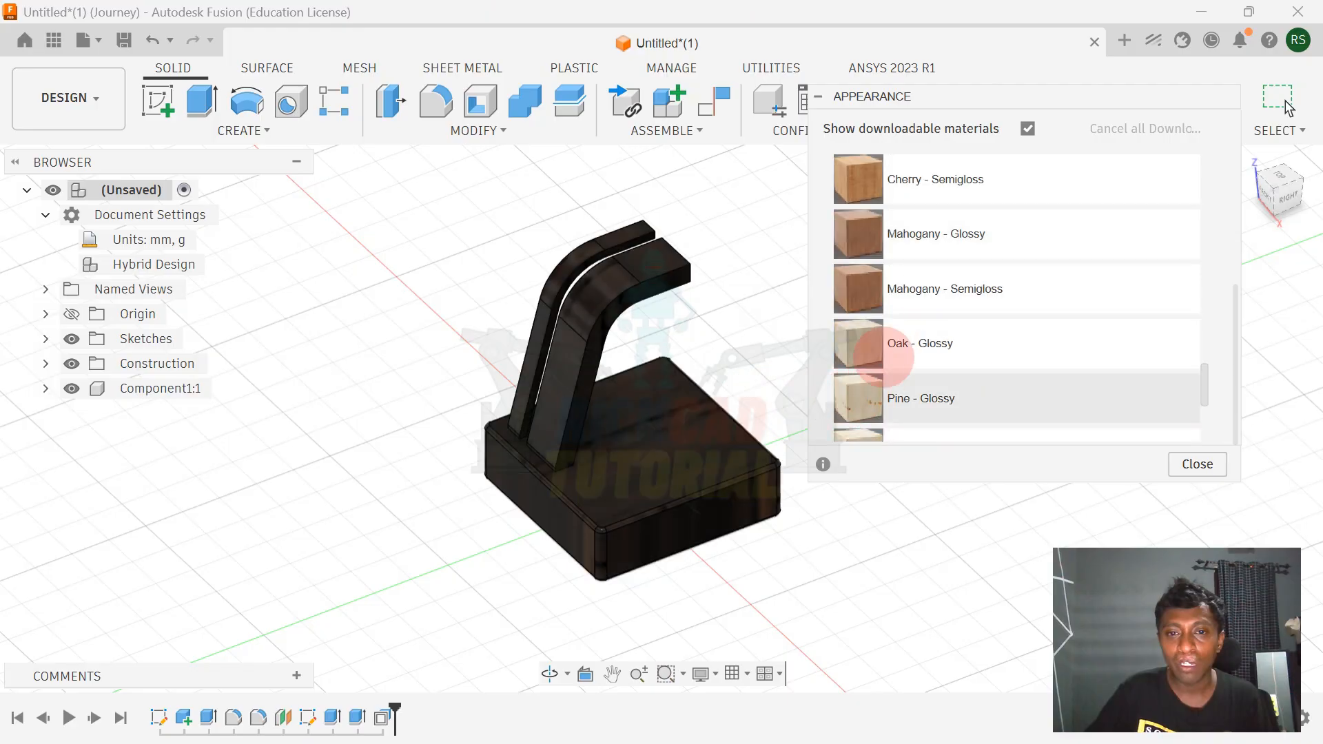
Step: Apply the Cherry - Glossy wood appearance to the whole stand and close the appearance settings
left_click_drag(899, 180, 736, 373)
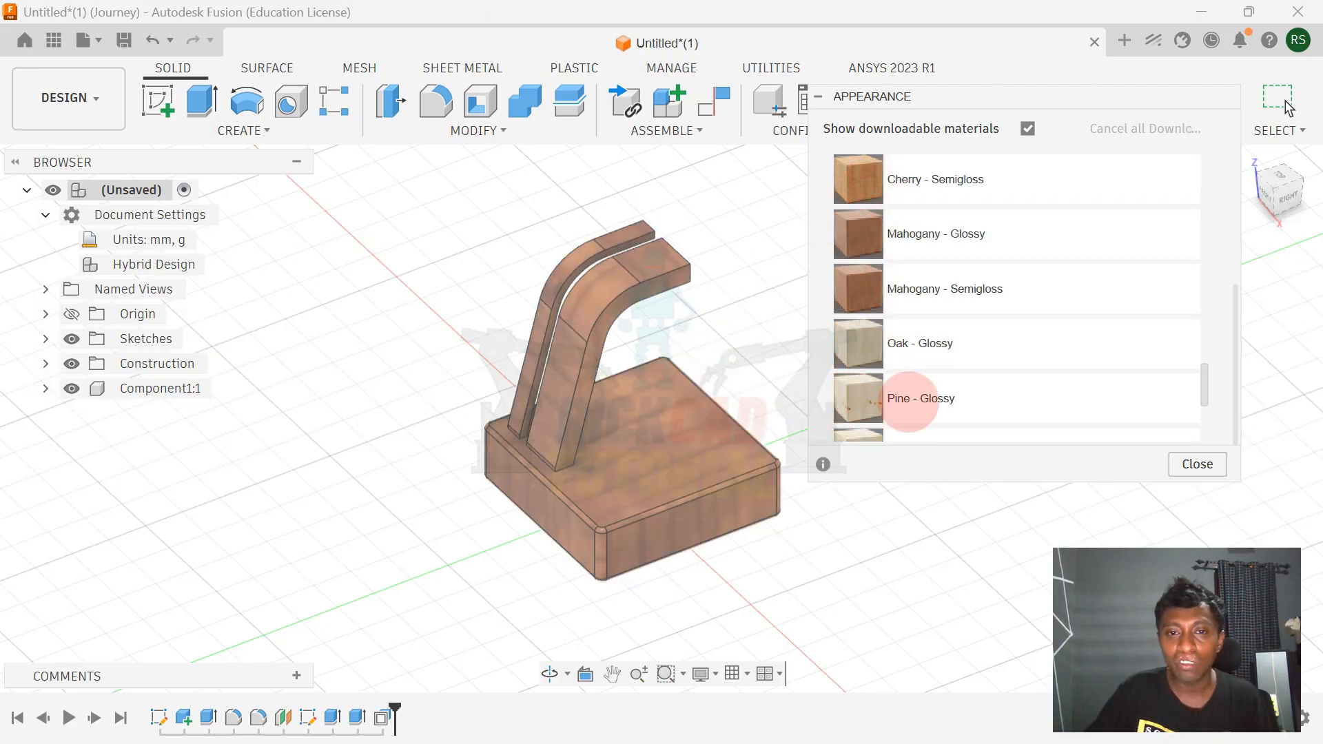
scroll(985, 304, "up", 3)
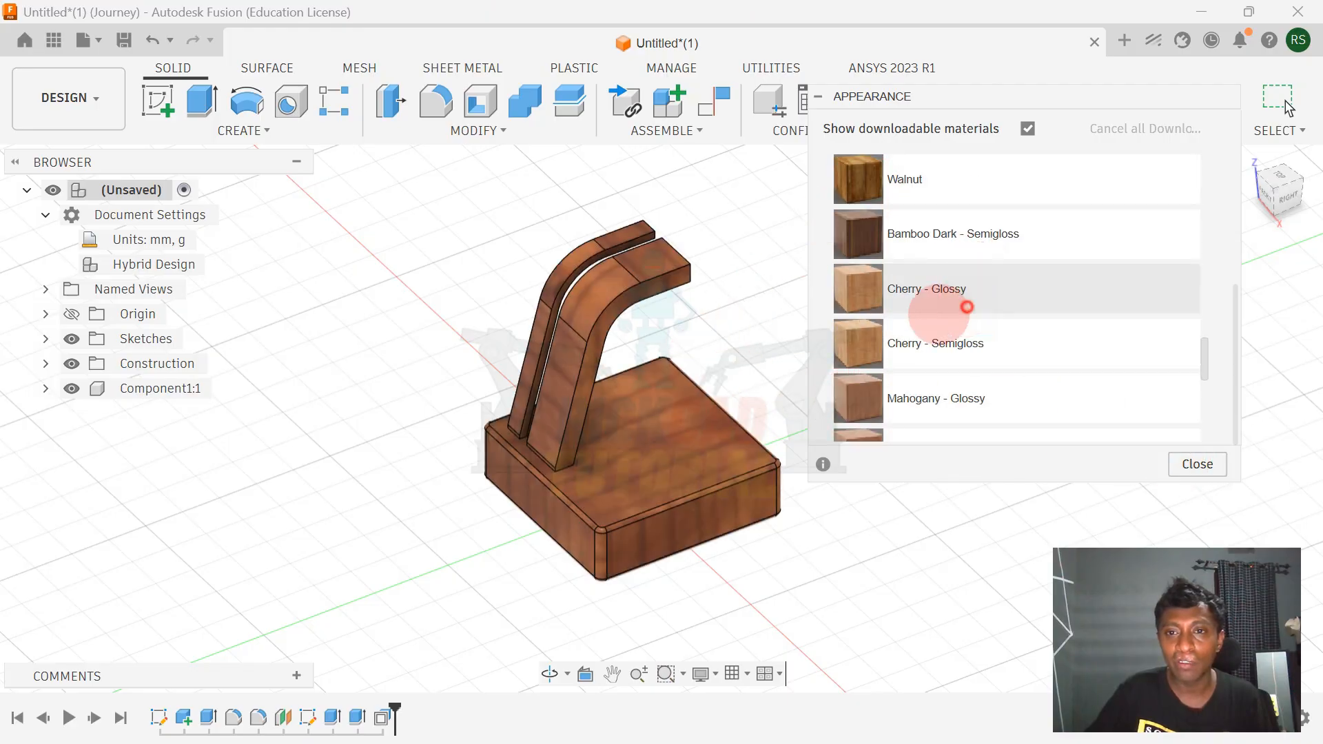
left_click_drag(967, 307, 749, 370)
left_click(1189, 473)
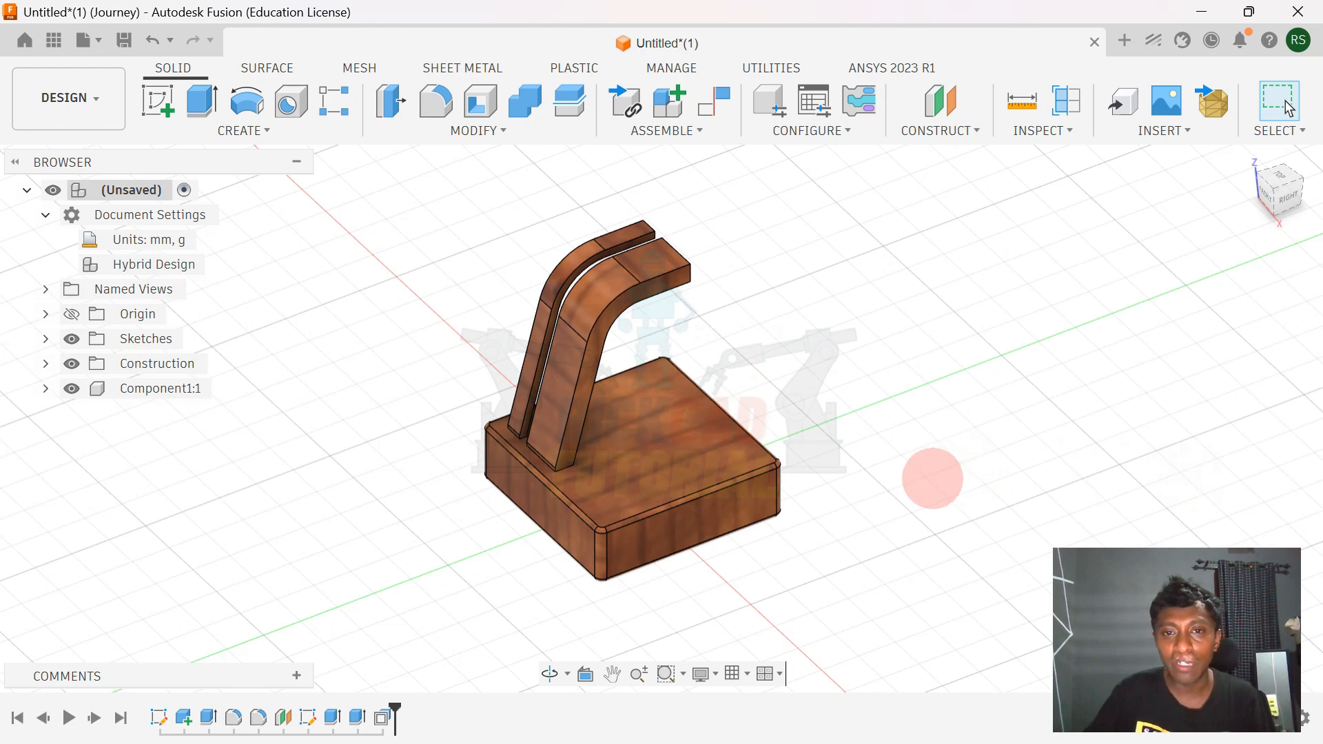
Step: Examine the wood-finished stand and place the reference photo beside it to compare their shape and colour
middle_click_drag(932, 478, 1166, 232, "shift")
middle_click_drag(1248, 160, 940, 408, "shift")
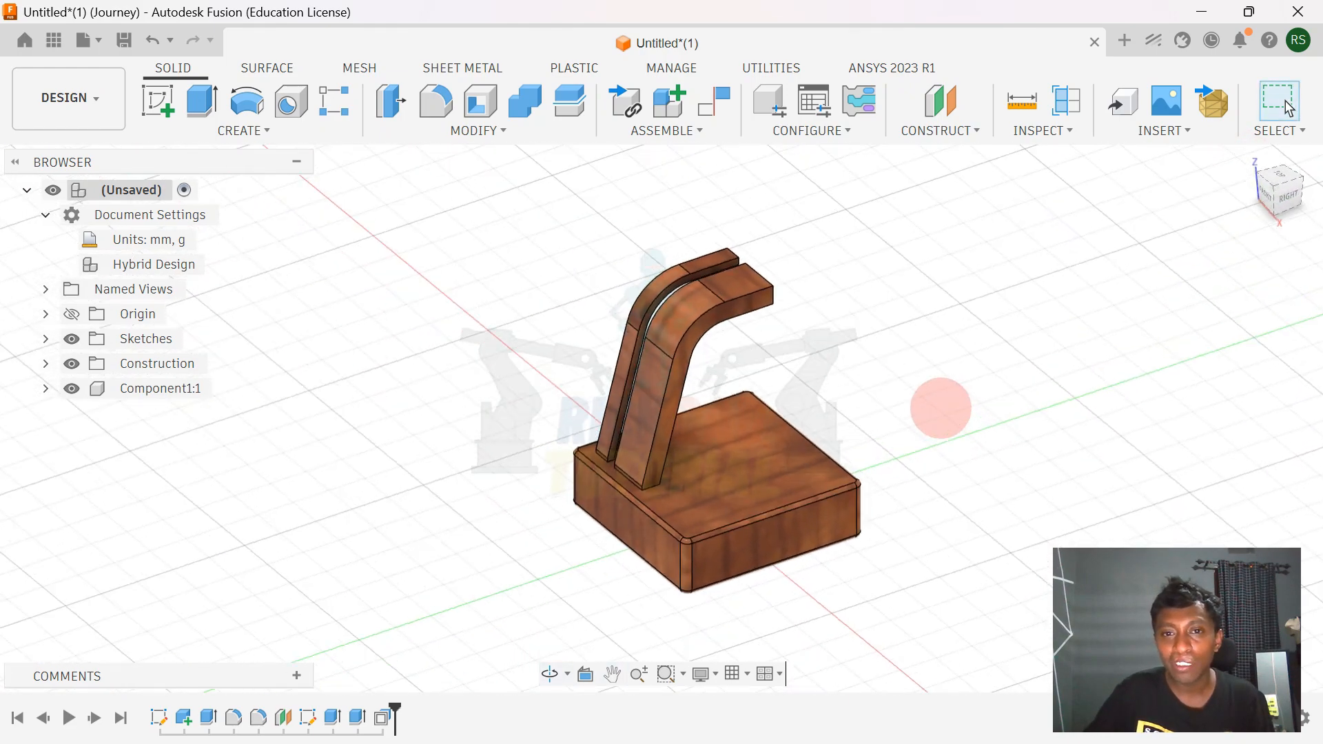
key("alt+Tab")
left_click_drag(688, 102, 1122, 209)
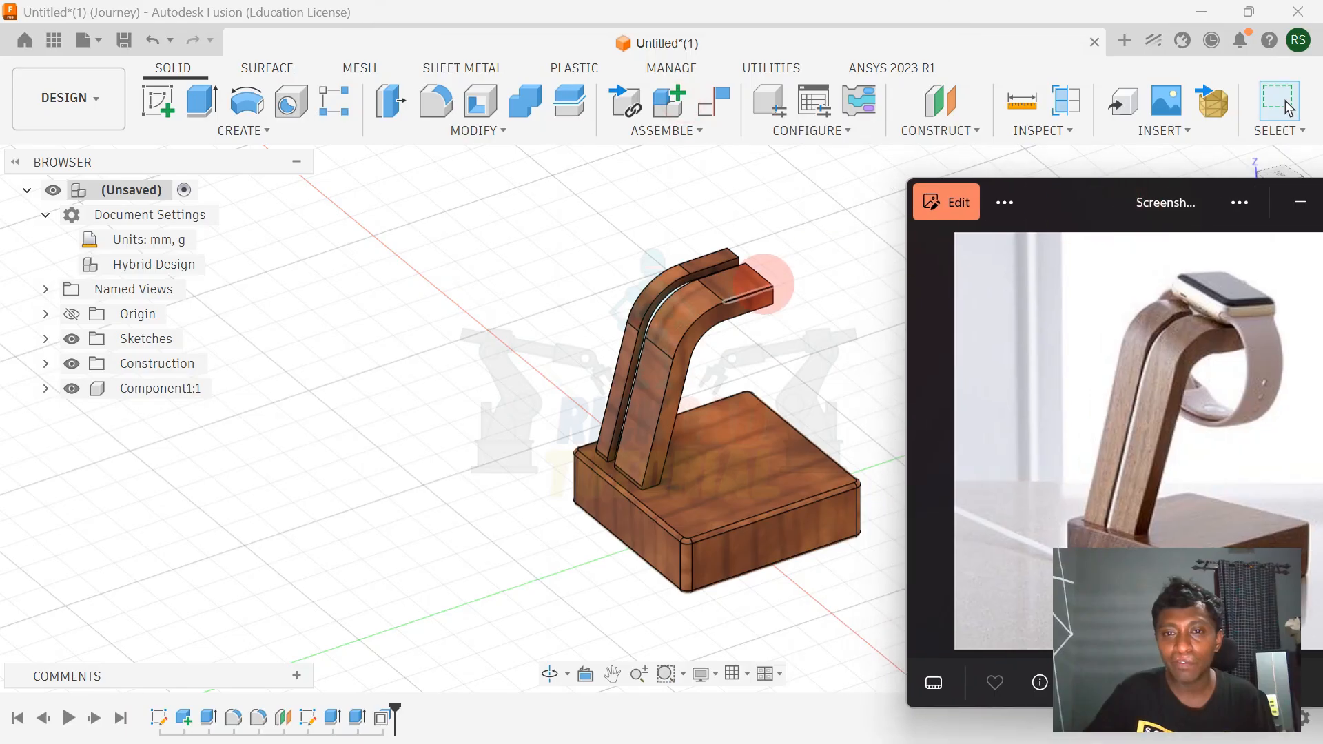
scroll(758, 281, "up", 1)
middle_click_drag(833, 310, 676, 262)
key("alt+Tab")
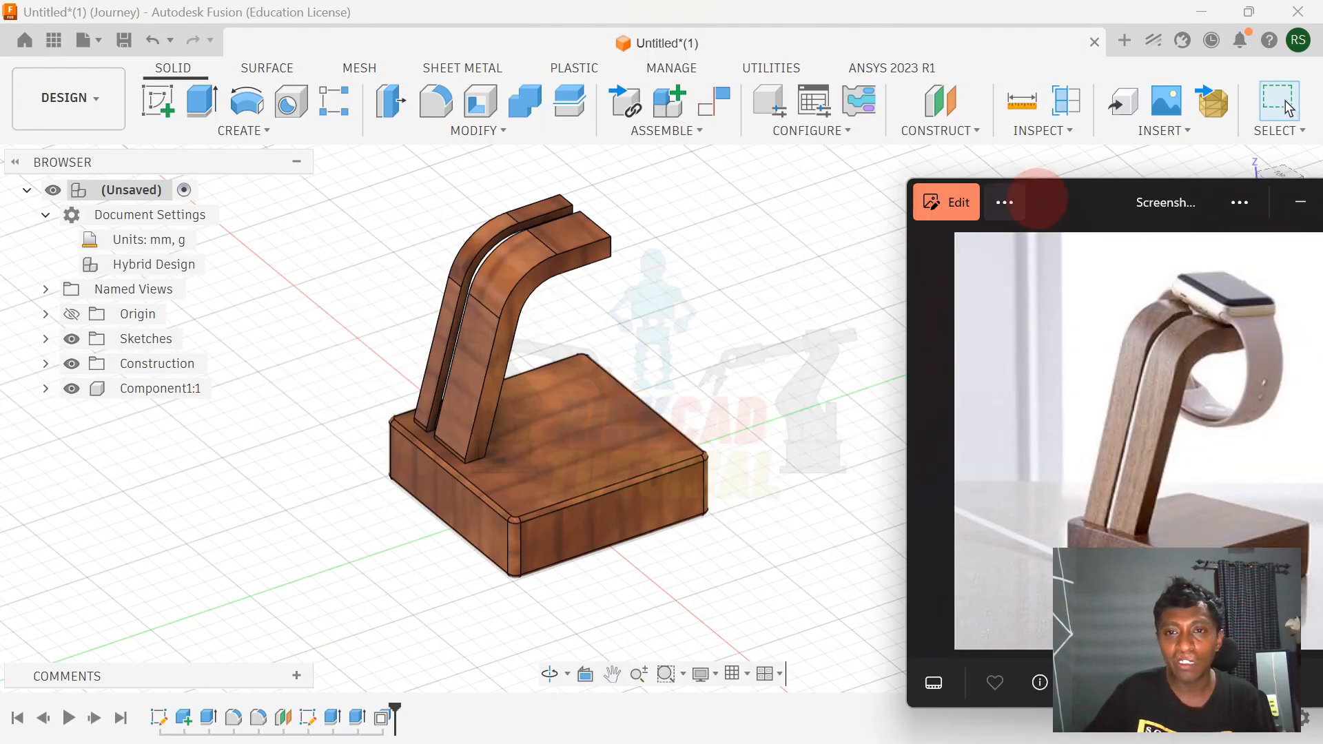
left_click_drag(1044, 200, 882, 102)
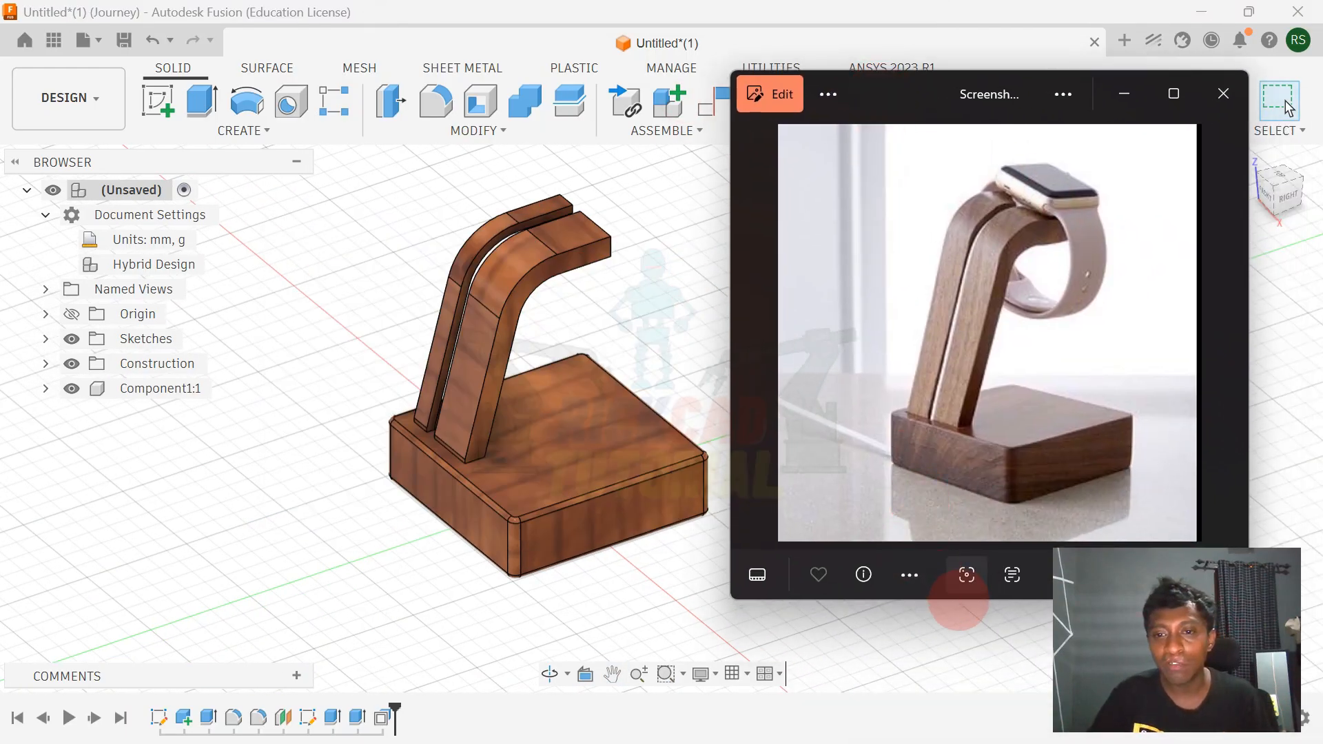
left_click_drag(959, 604, 963, 526)
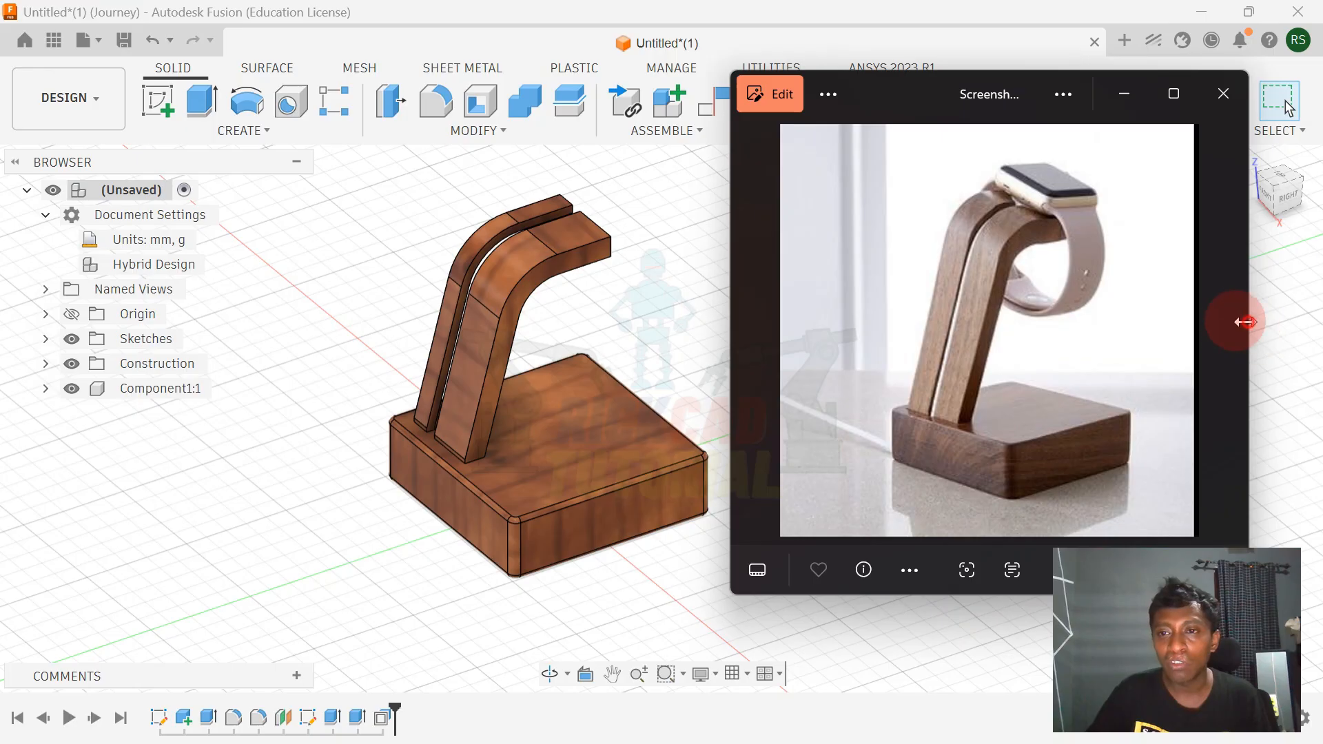
Step: View the stand from an angle similar to the reference photo and compare the two once more
scroll(693, 352, "up", 1)
middle_click_drag(726, 322, 622, 299)
key("alt+Tab")
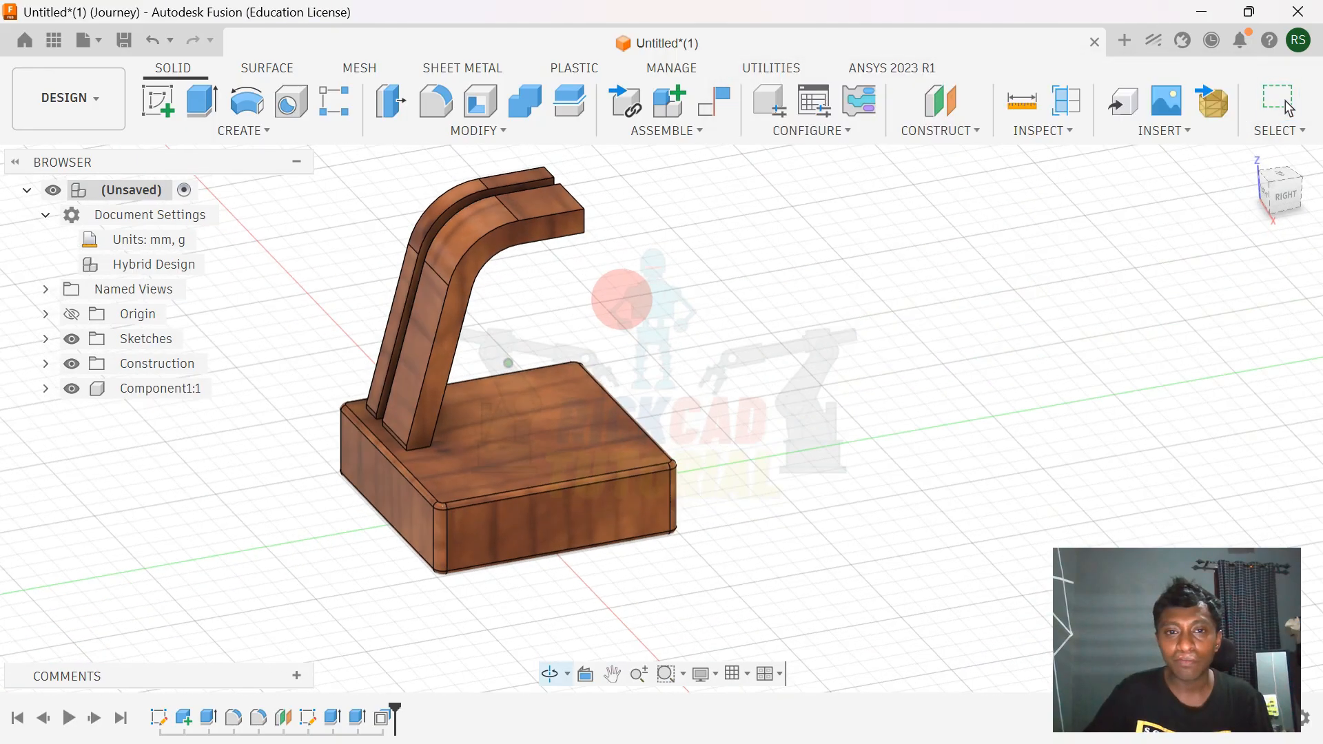
key("alt+Tab")
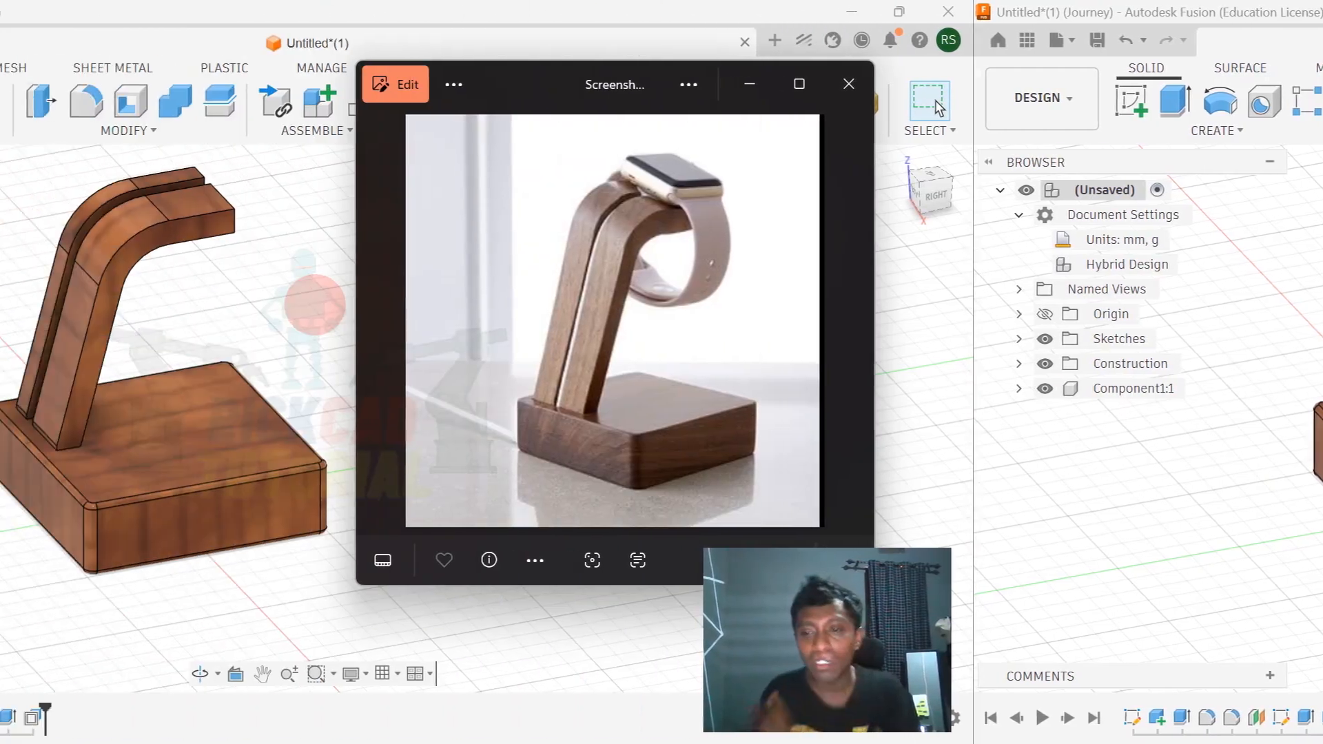